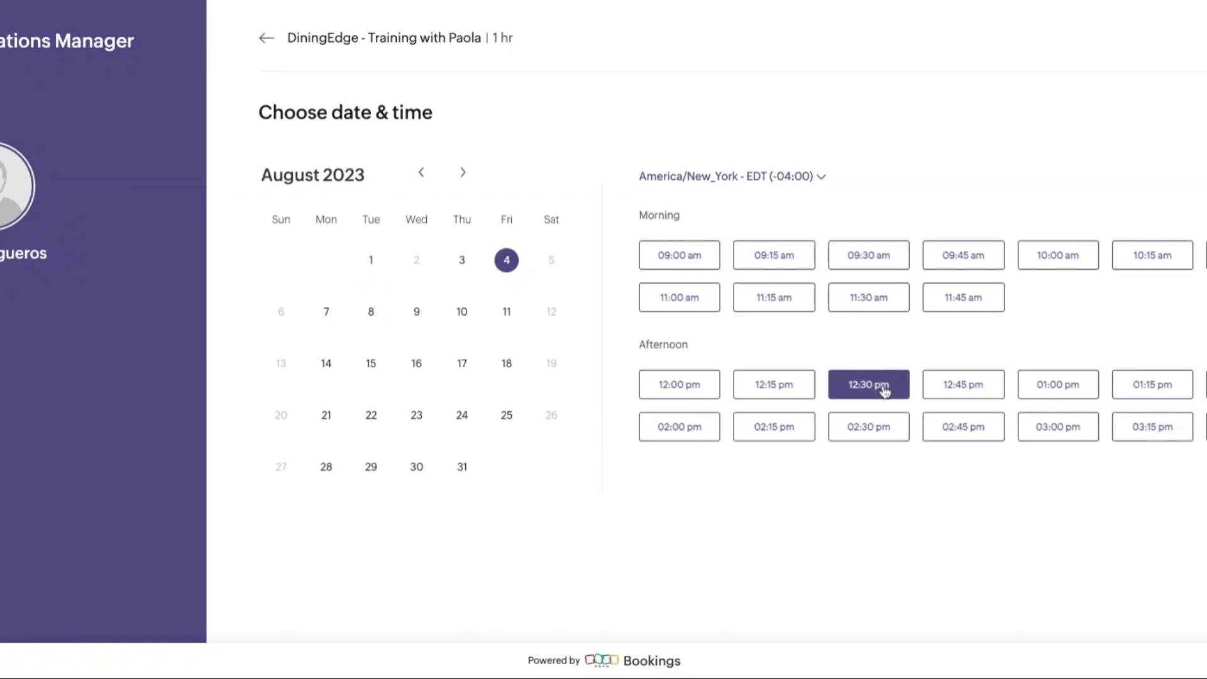
click(431, 526)
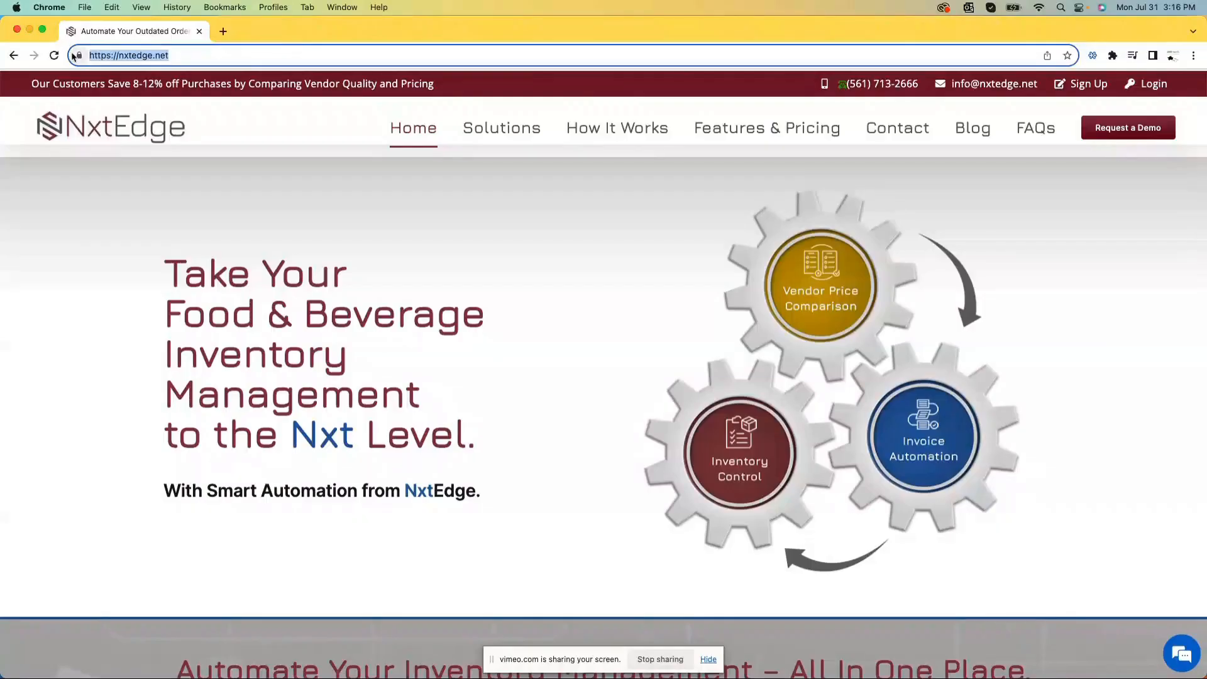
Go through the NxtEdge site's login to DiningEdge and review the dashboard down to the Purchase Report and Order Guide Report.
click(1154, 85)
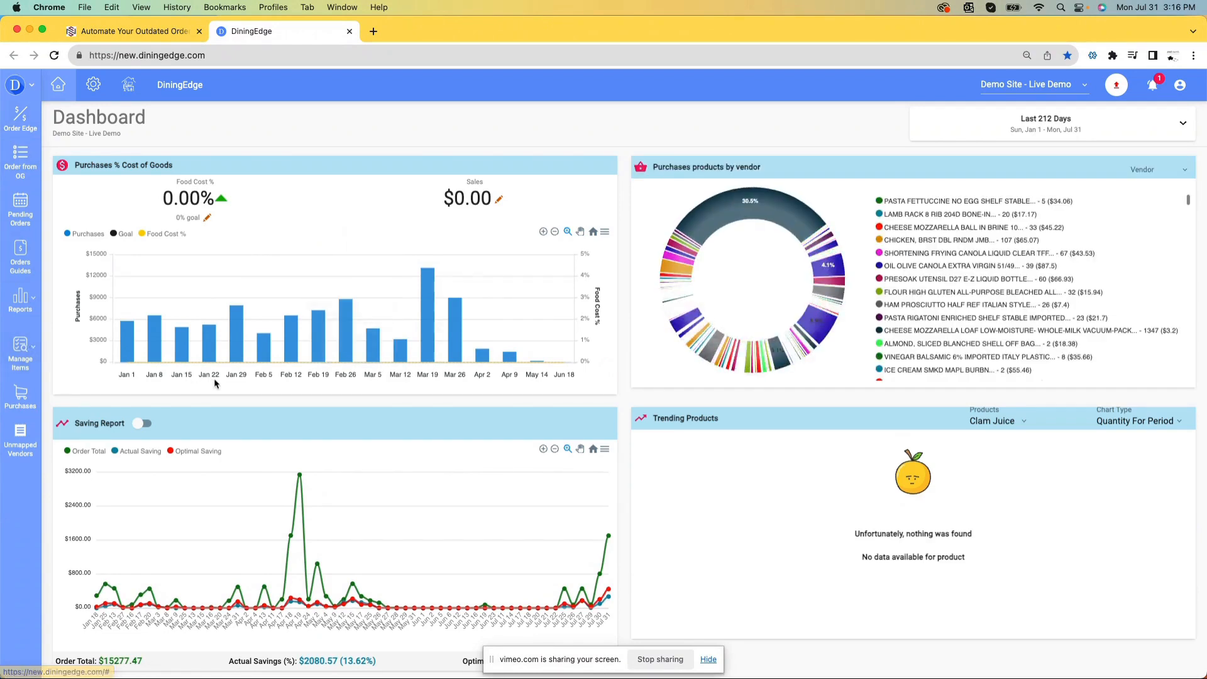
click(706, 660)
scroll(696, 657, down, 3)
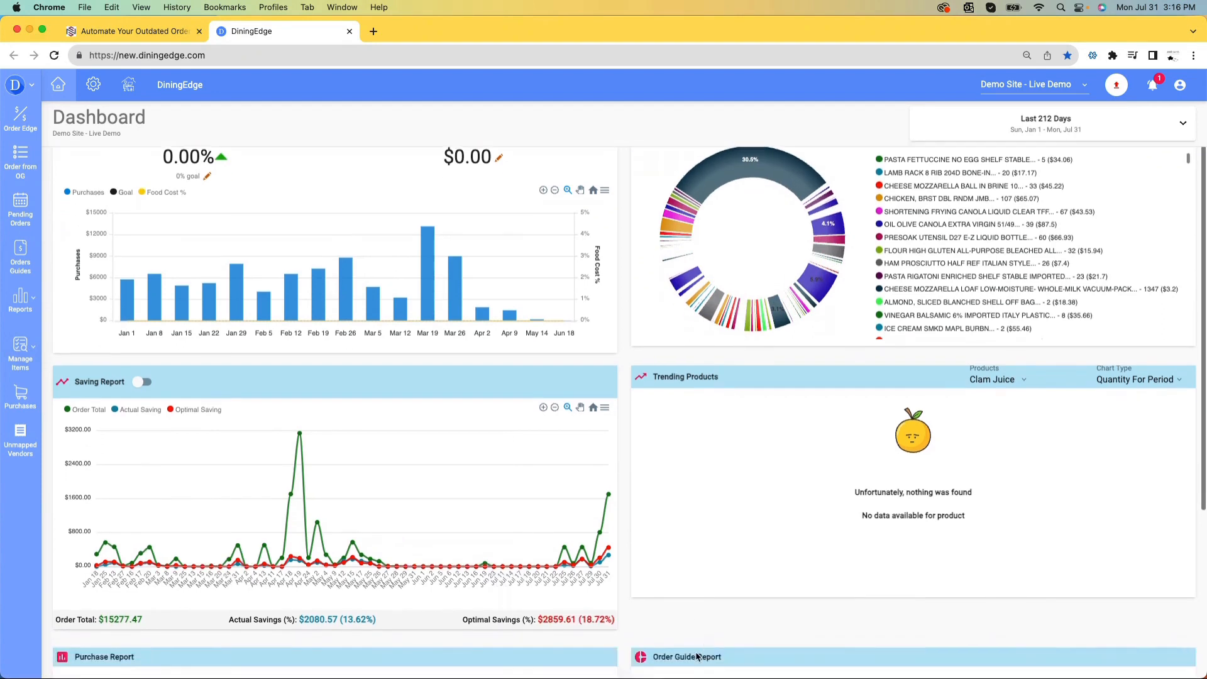
scroll(696, 657, down, 5)
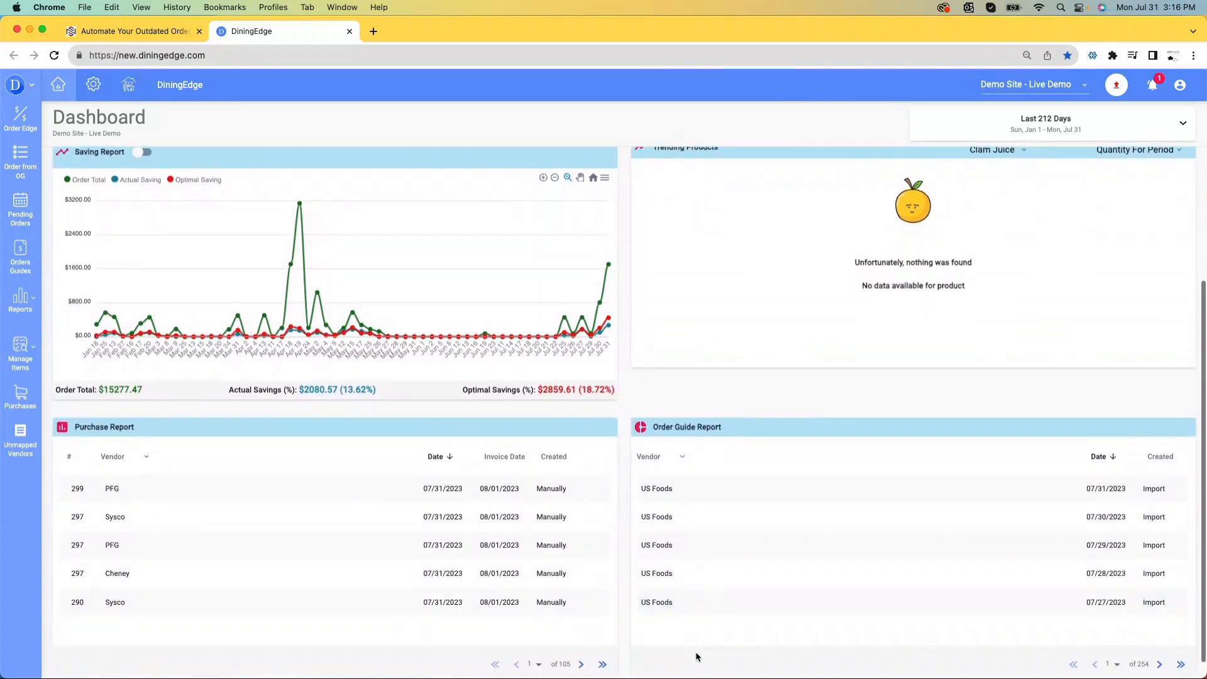
scroll(696, 657, down, 1)
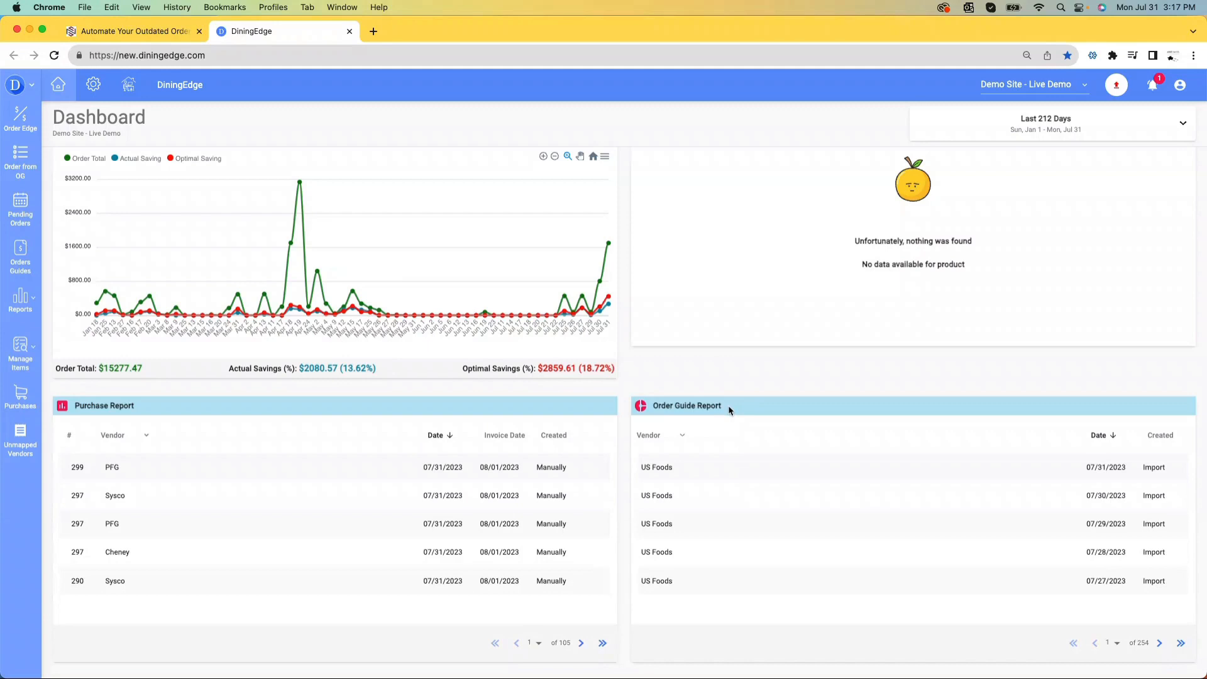
Open the US Foods order guide dated 07/31/2023 and examine the item number, name and price of its first product.
drag(730, 409, 654, 401)
click(19, 264)
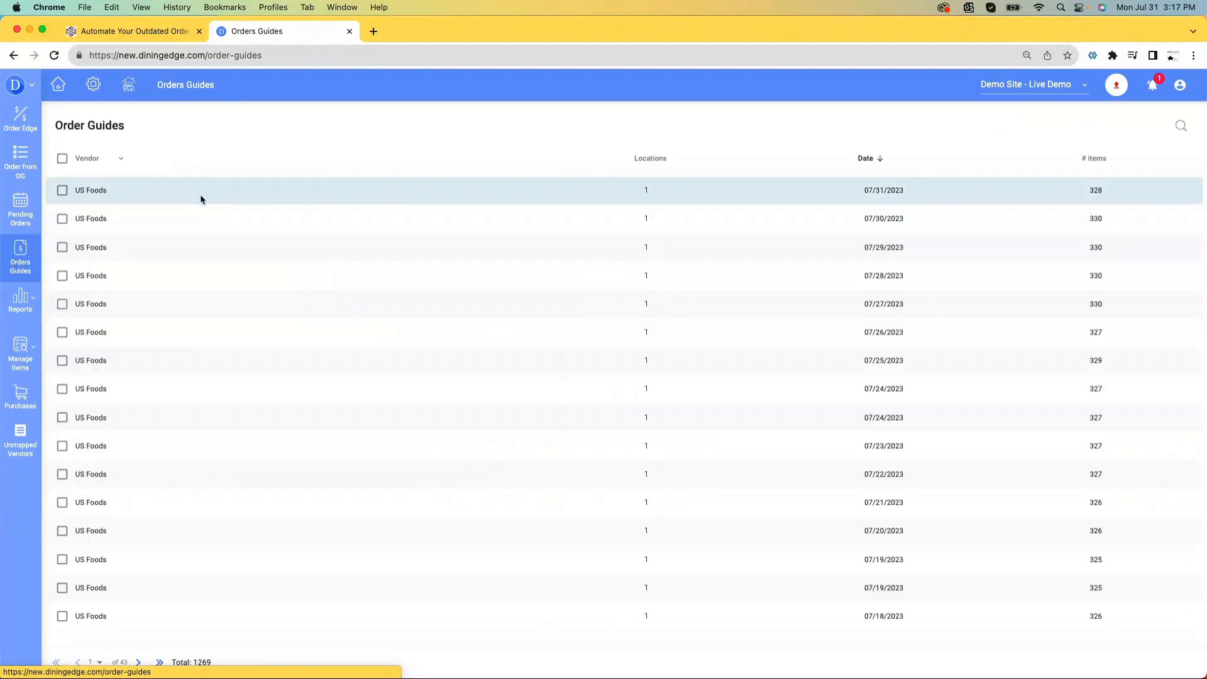
click(202, 194)
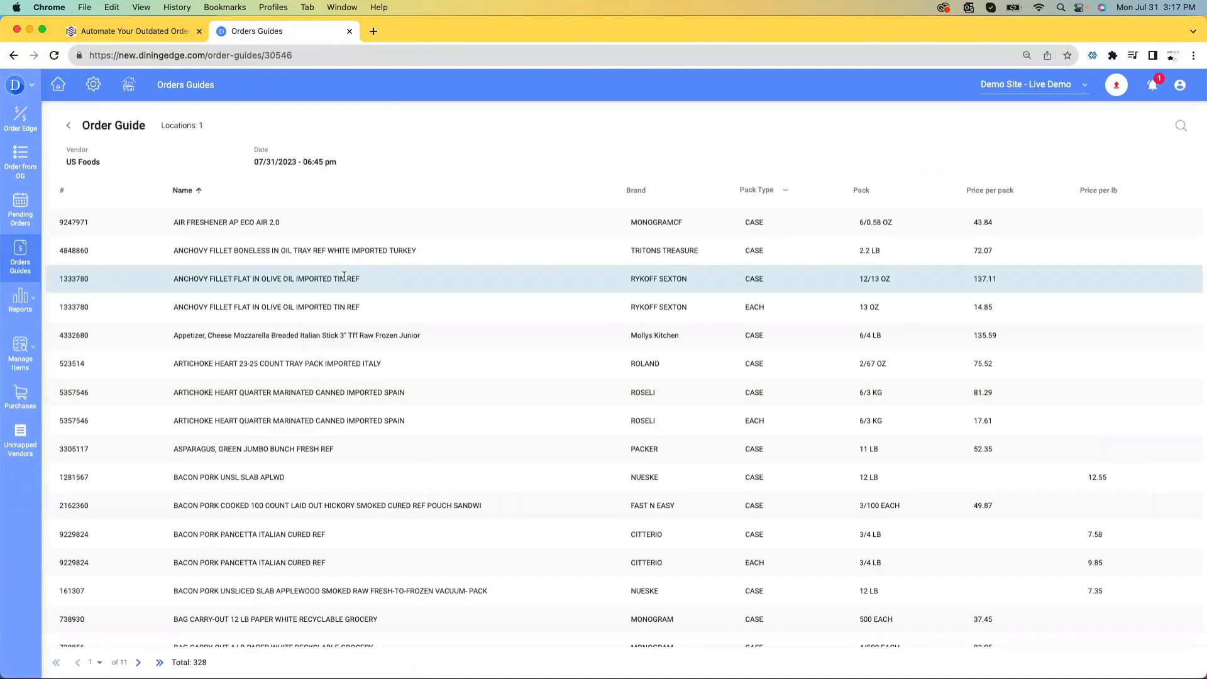
double_click(75, 222)
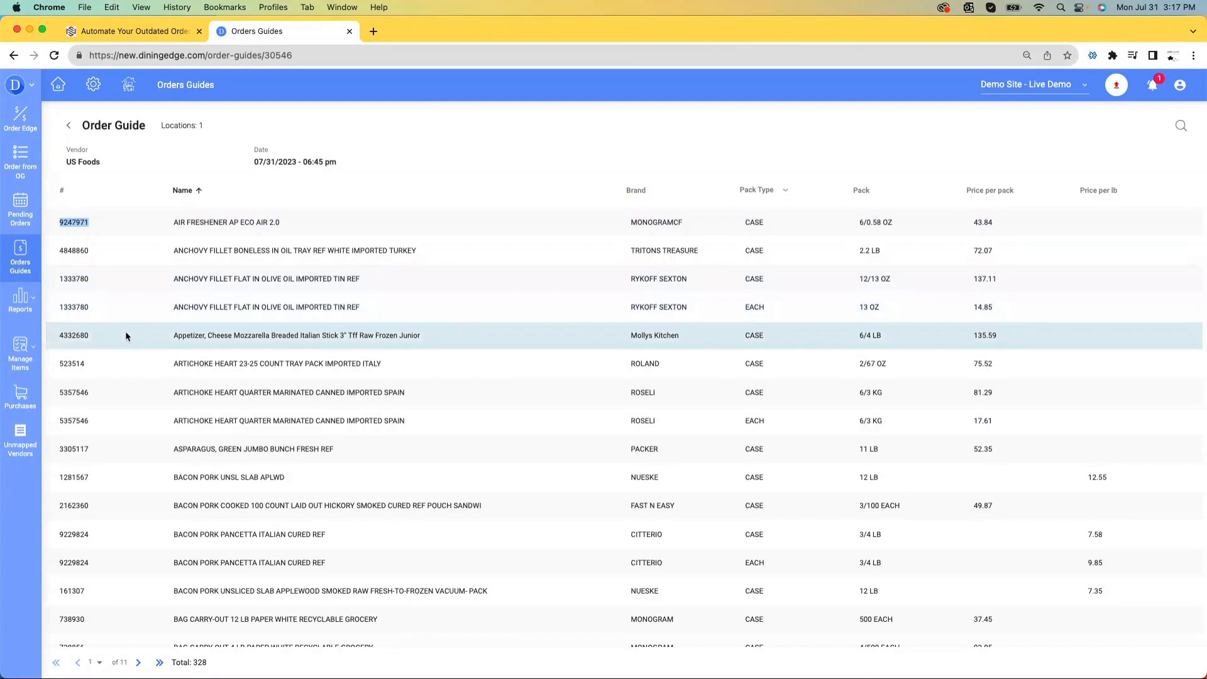
click(198, 228)
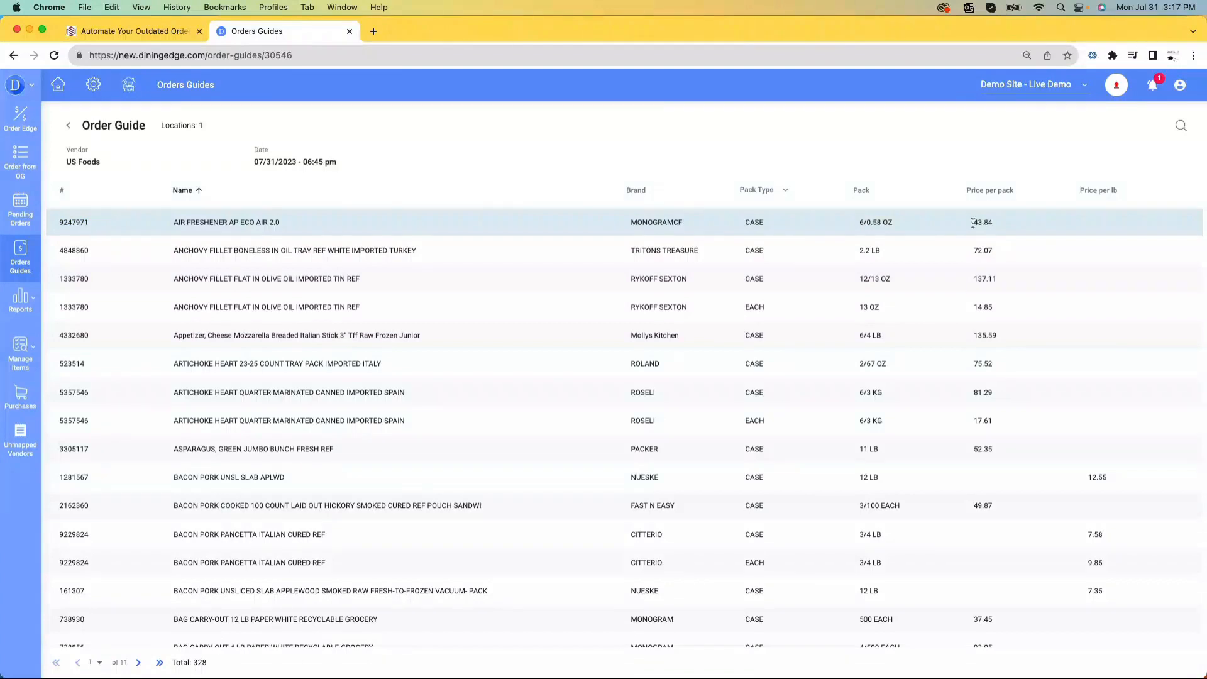
Search the product list for "salt" and clear the search again.
click(36, 360)
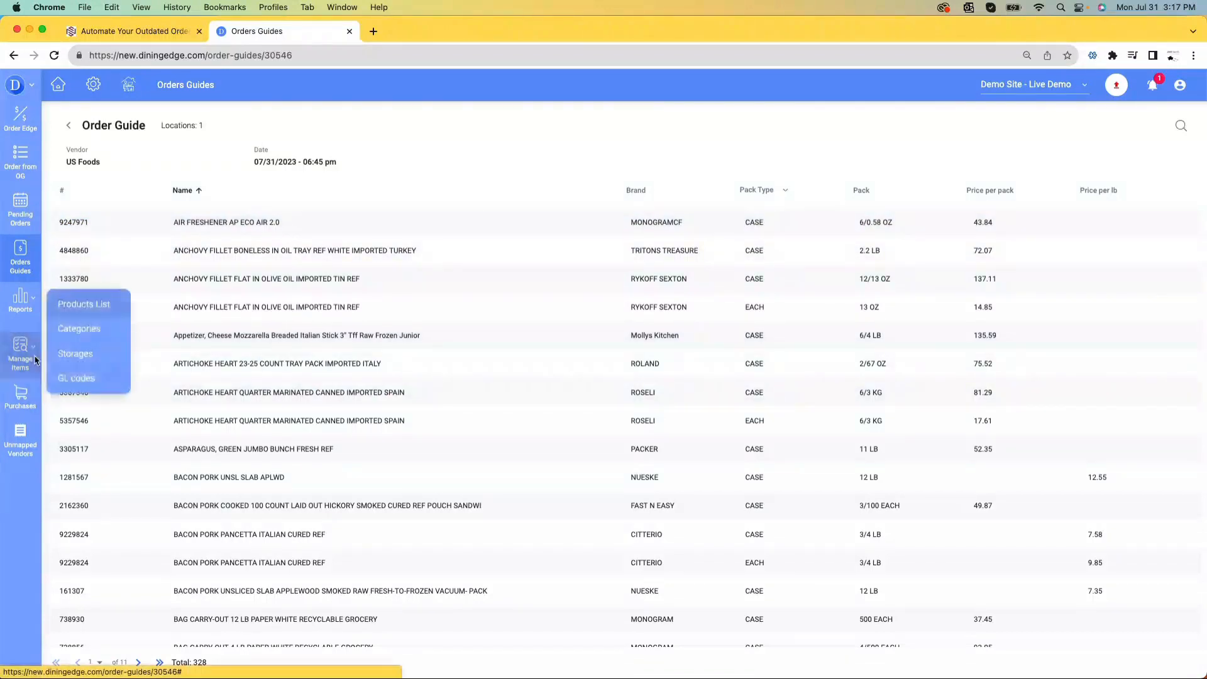
click(87, 310)
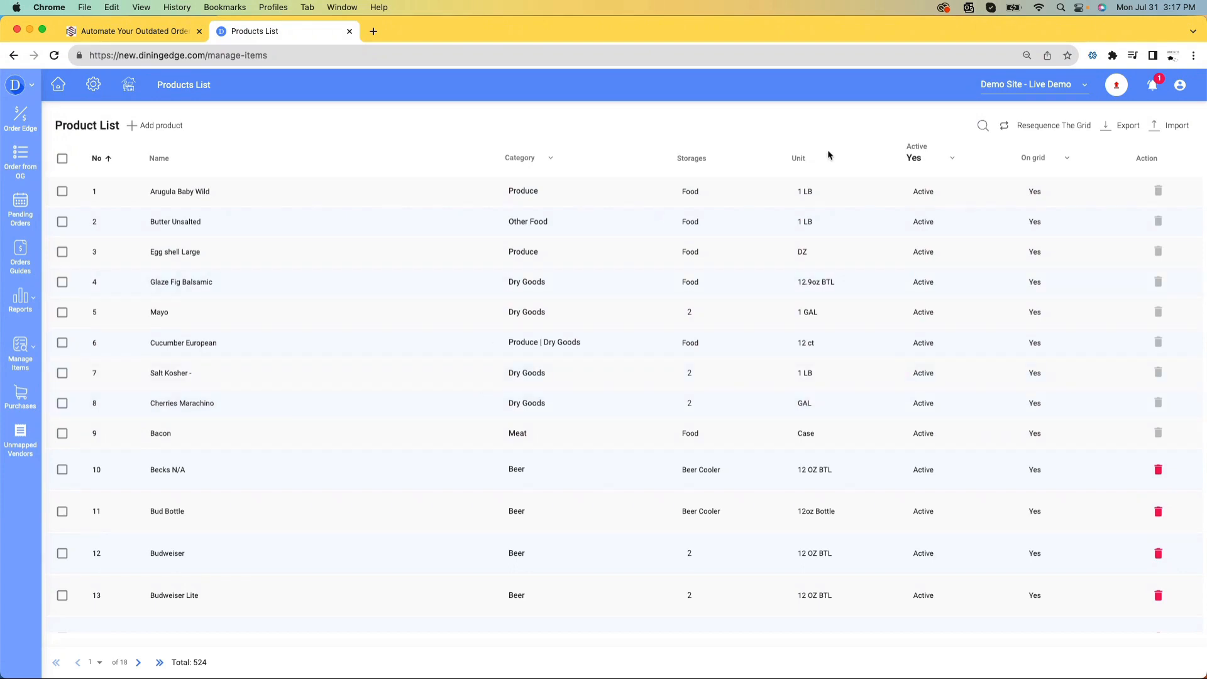
click(982, 126)
text(salt)
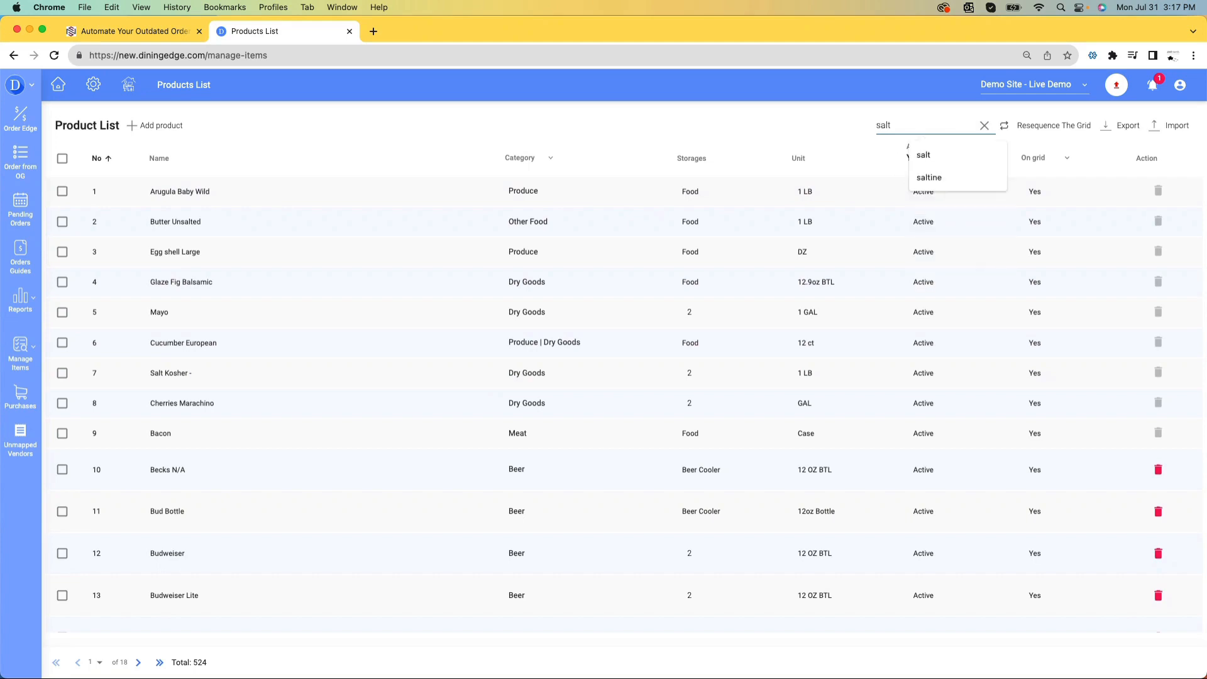
click(986, 153)
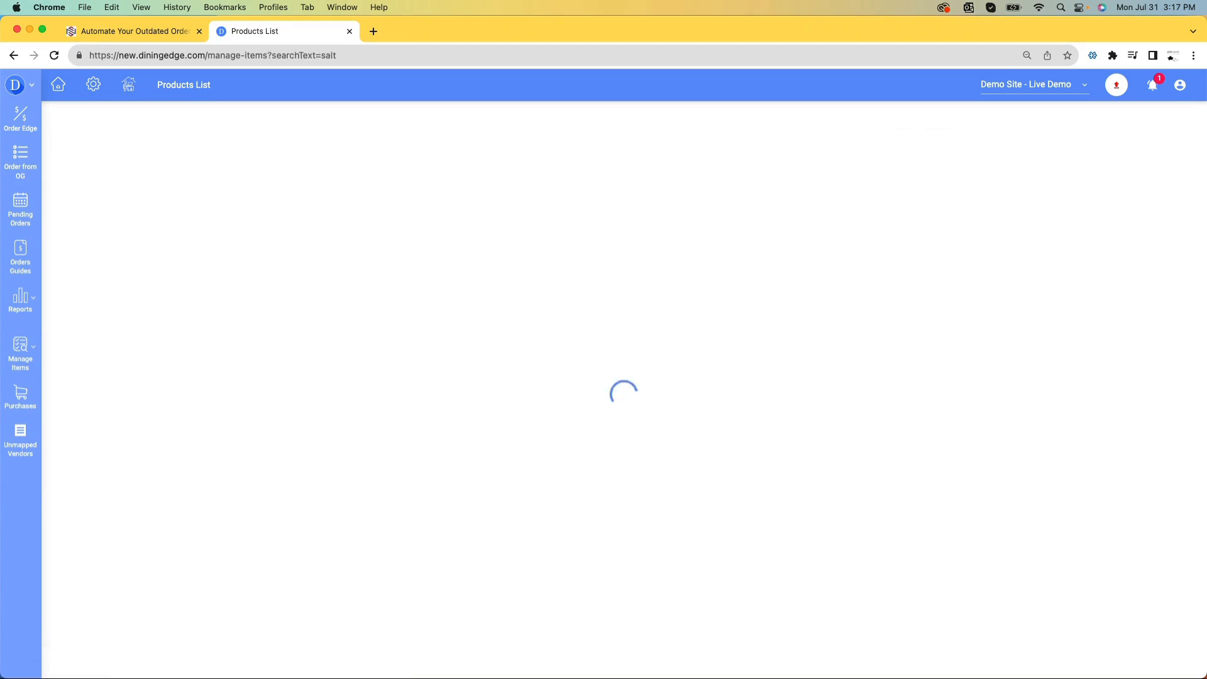
click(984, 126)
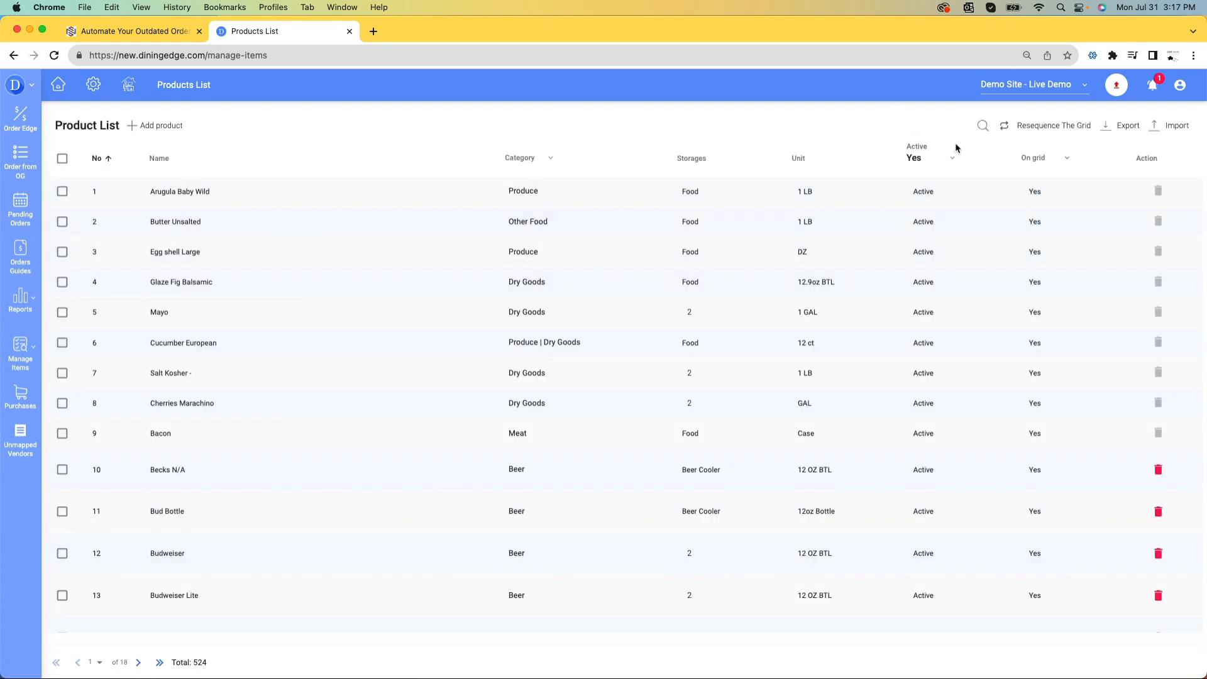
Examine the product positions of the Beer category in Resequence The Grid and close it without changes.
click(1076, 125)
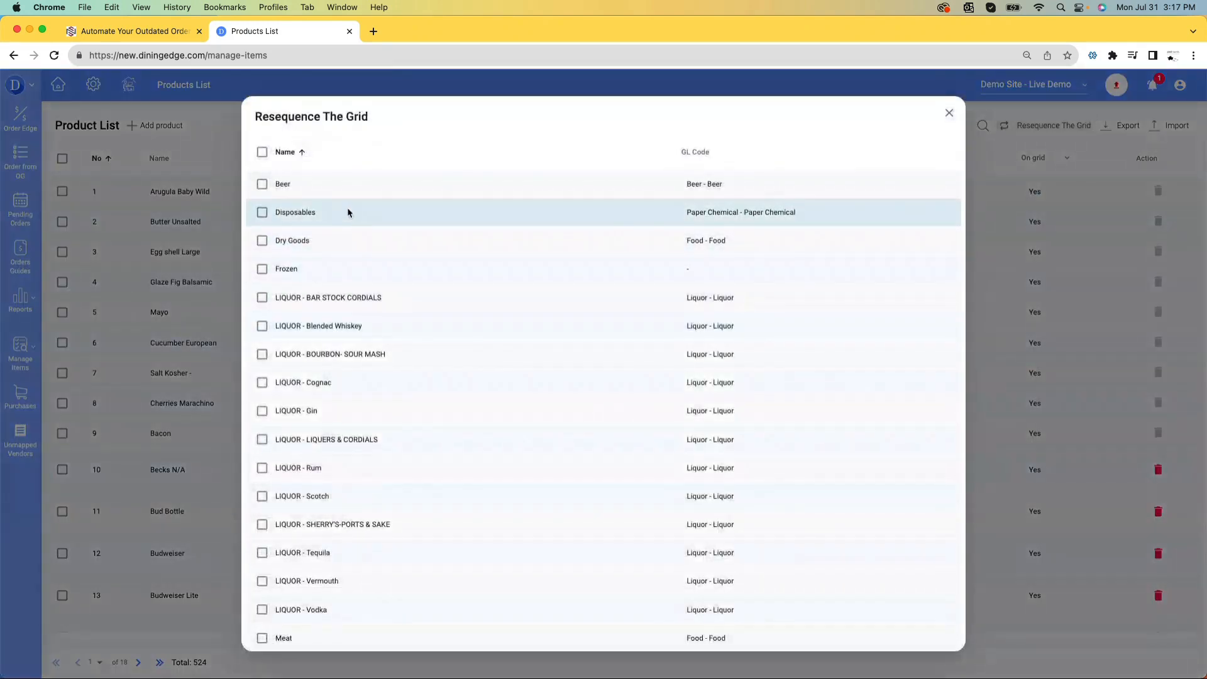
click(337, 184)
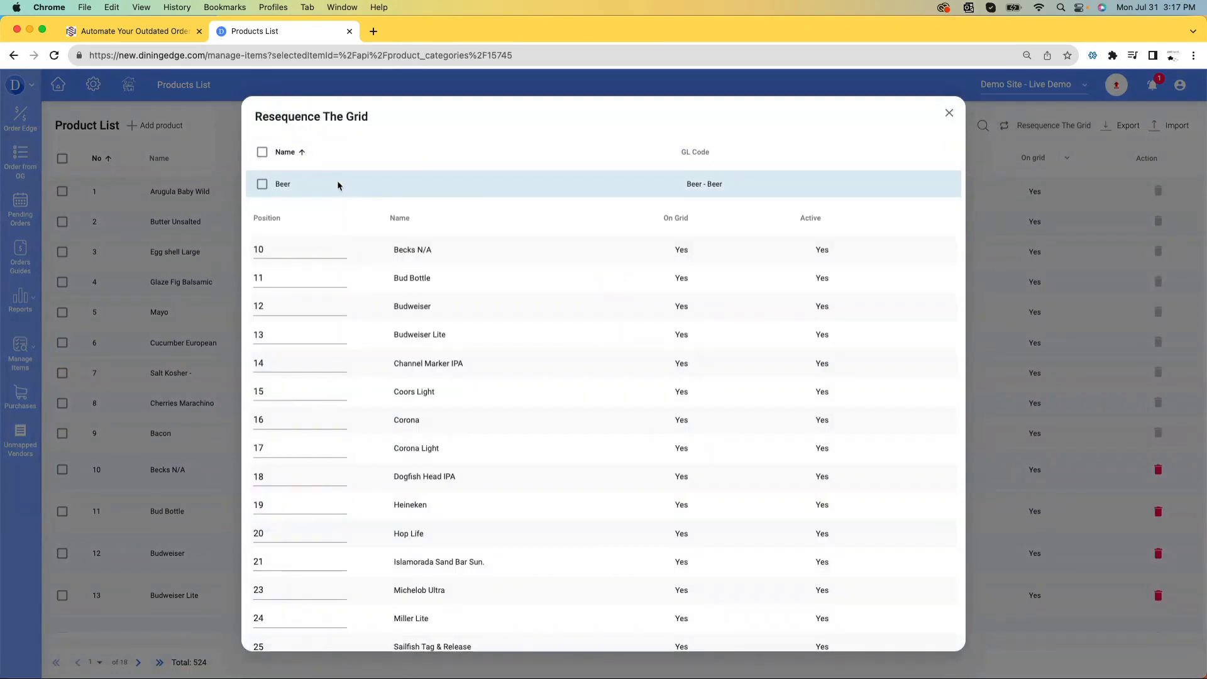
click(340, 186)
click(949, 112)
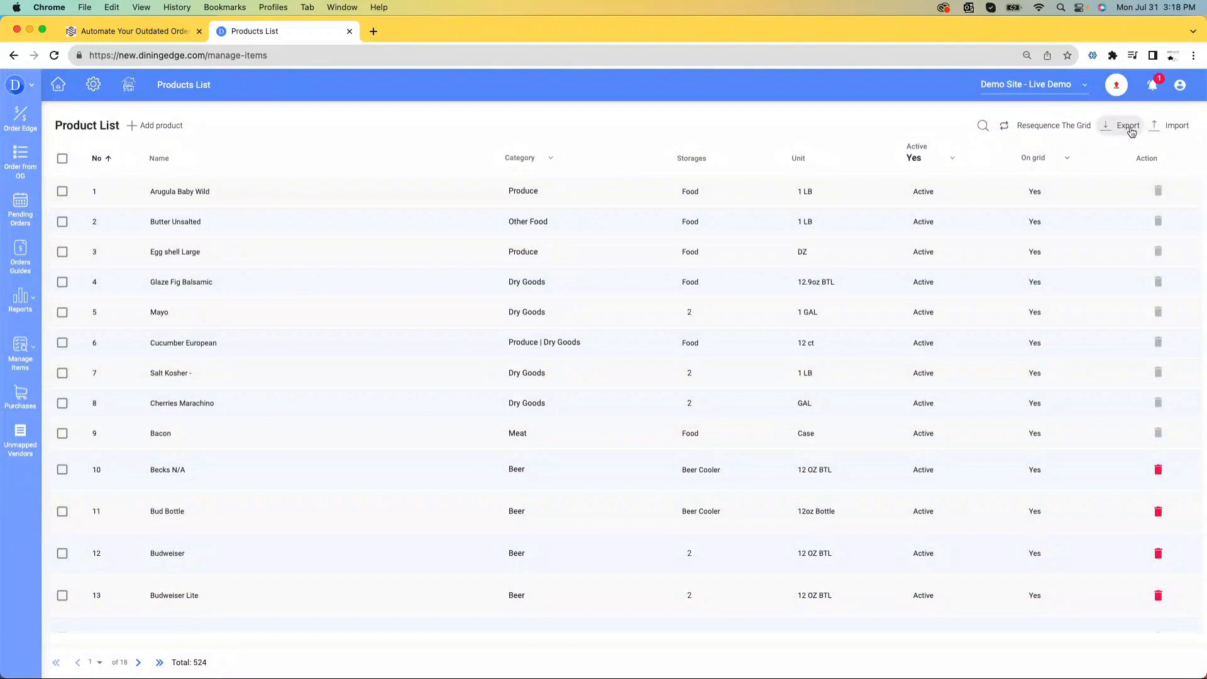
Open the details of the Arugula Baby Wild product and view its Change Position list without changing the order.
click(560, 201)
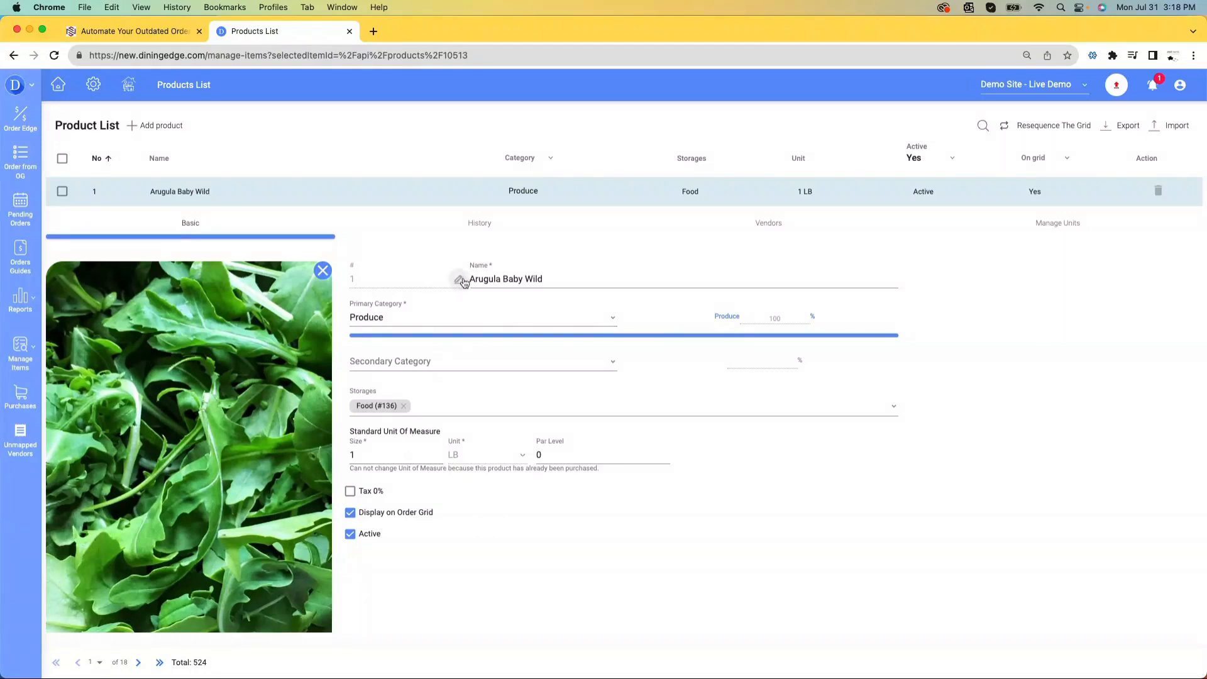
click(459, 279)
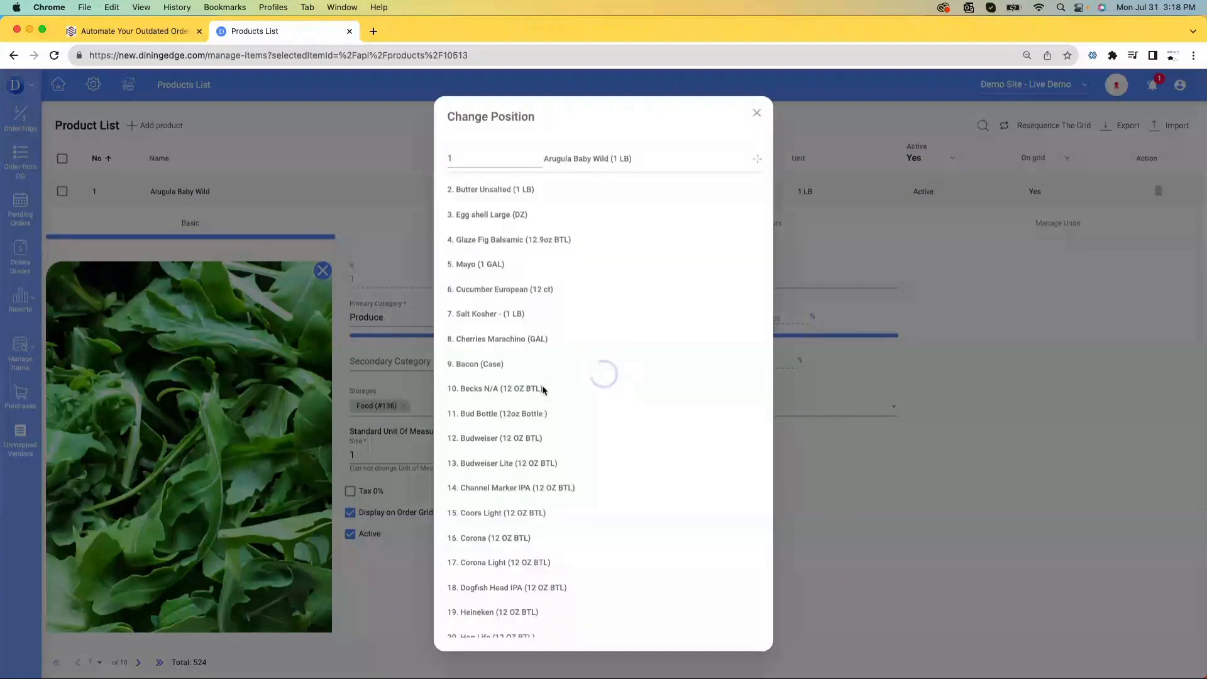
mouse_move(585, 160)
mouse_down()
mouse_move(576, 284)
mouse_move(582, 156)
mouse_up()
click(757, 114)
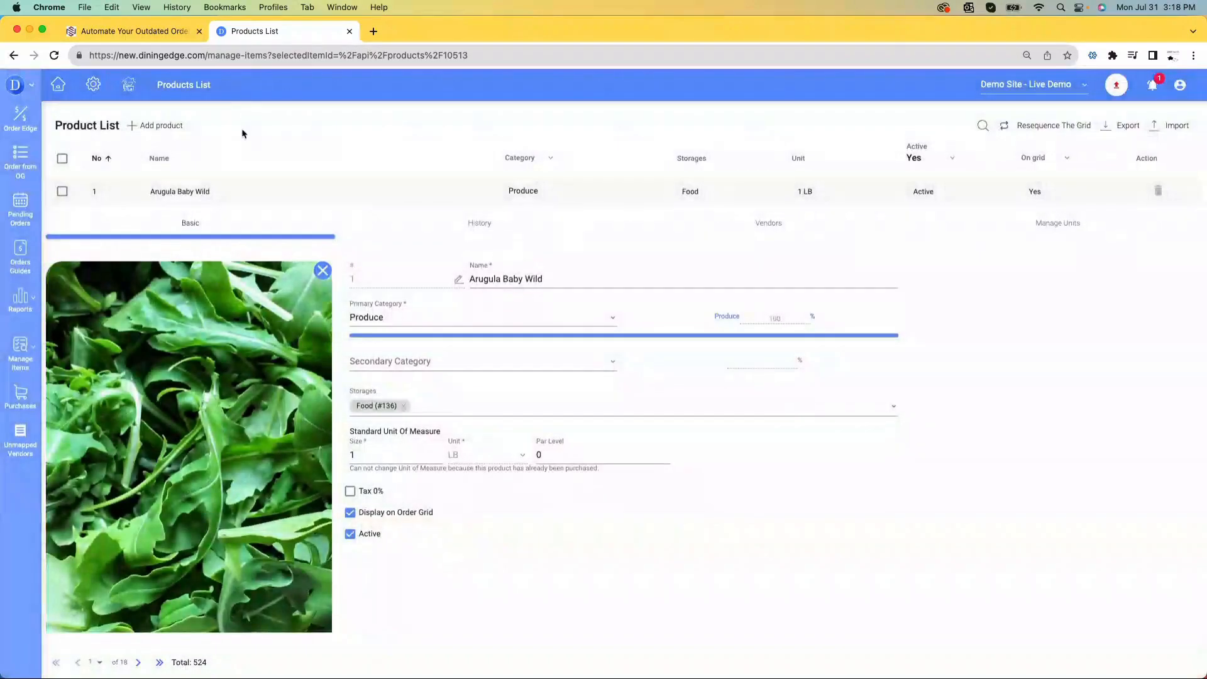
Start a new product named Peanut Butter with primary category Dry Goods and secondary category Other Food.
click(158, 125)
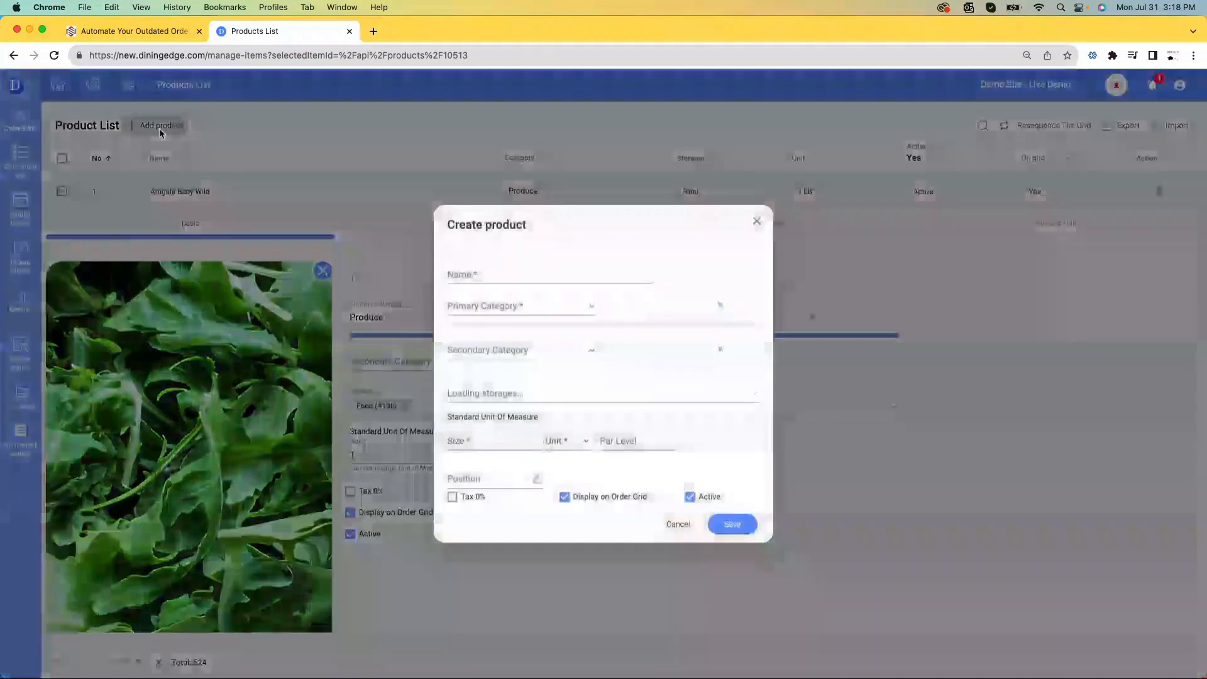
click(525, 269)
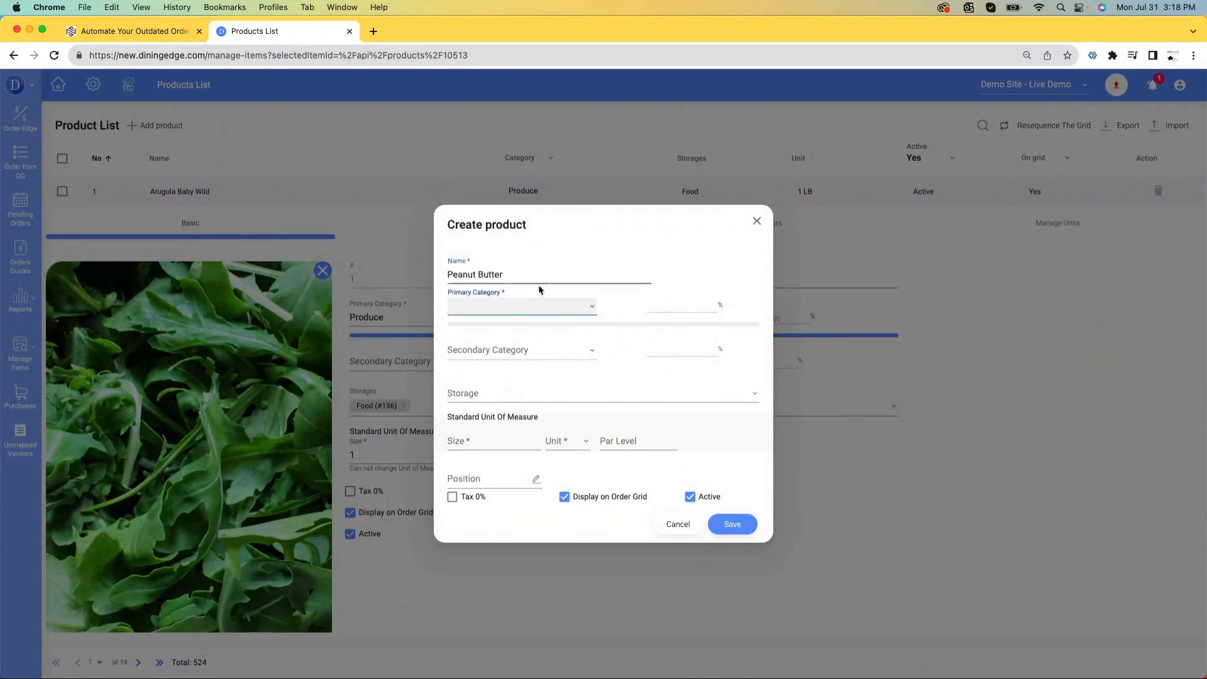
click(540, 307)
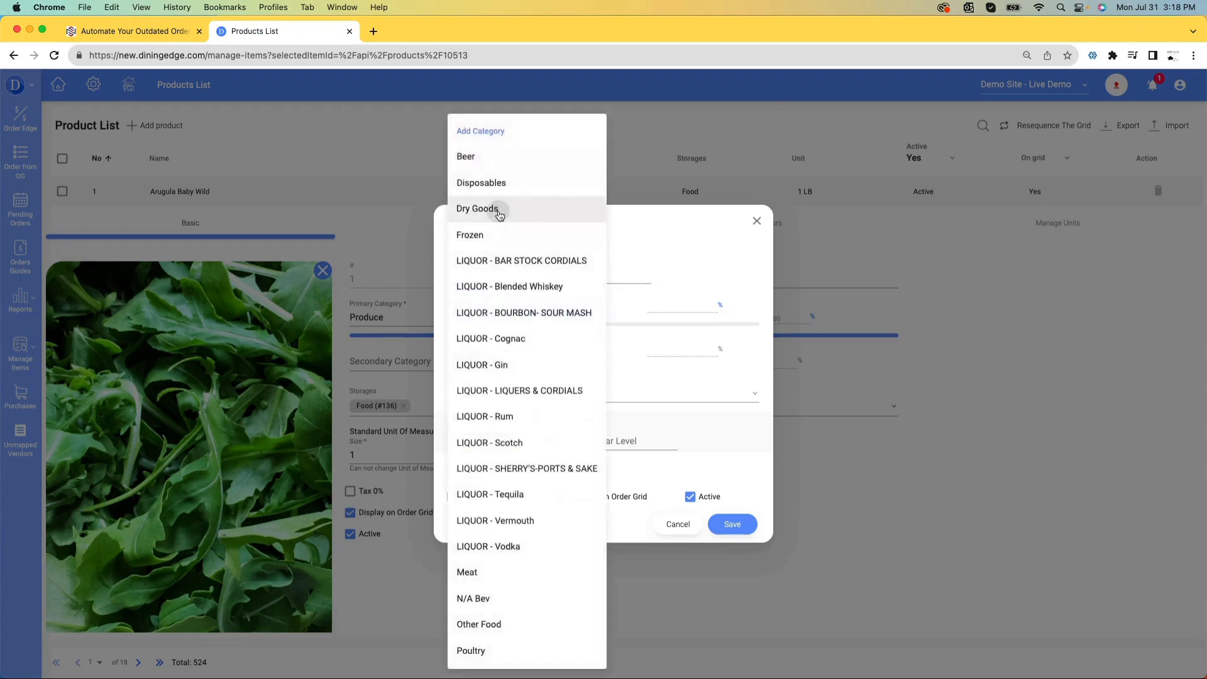
click(493, 209)
click(554, 357)
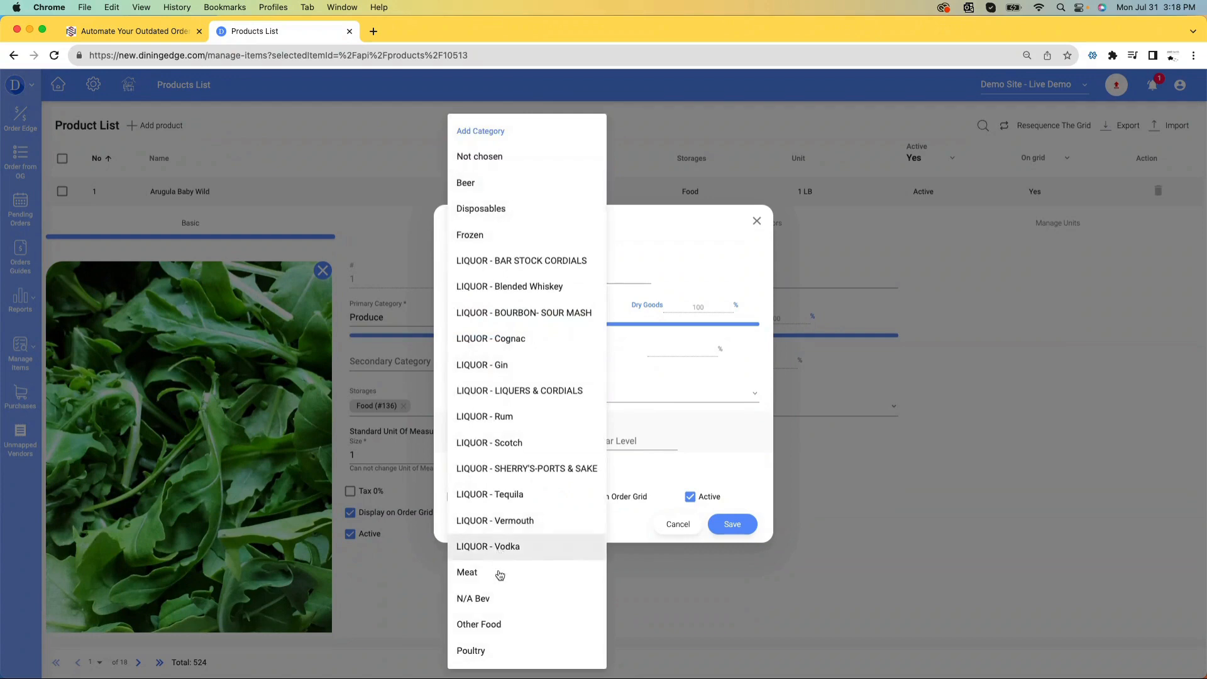
scroll(498, 602, down, 1)
click(498, 600)
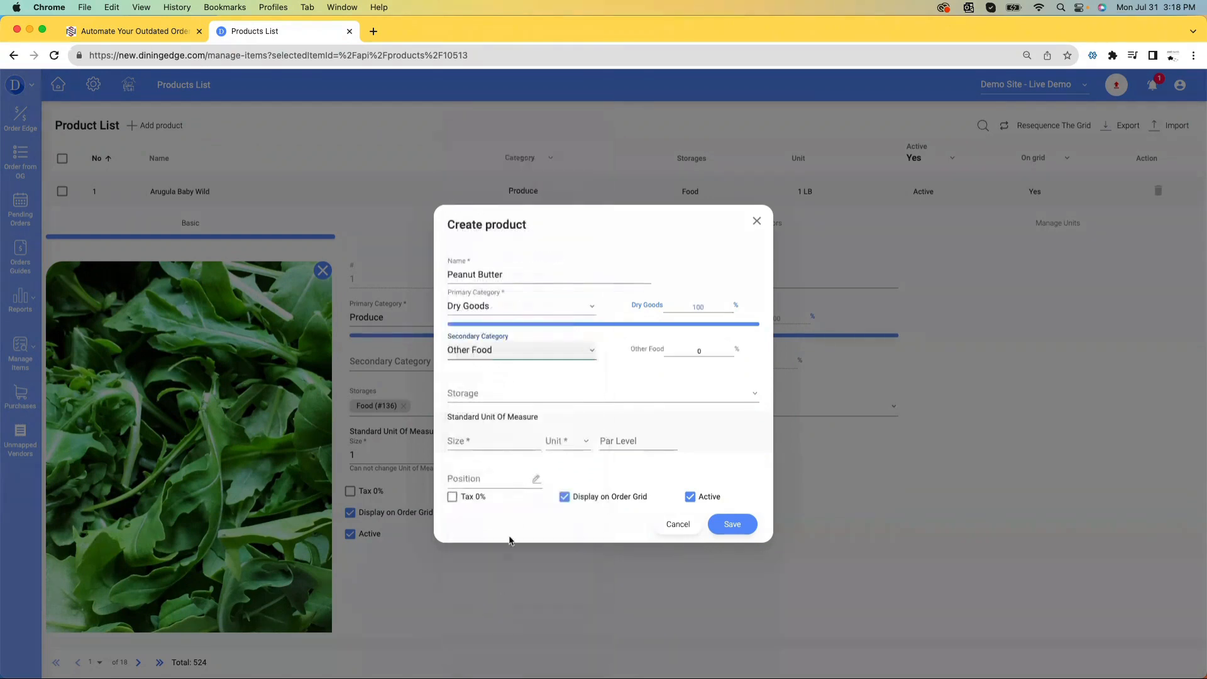
Assign the new product to the Shelf 1 storage under Dry Storage.
click(495, 444)
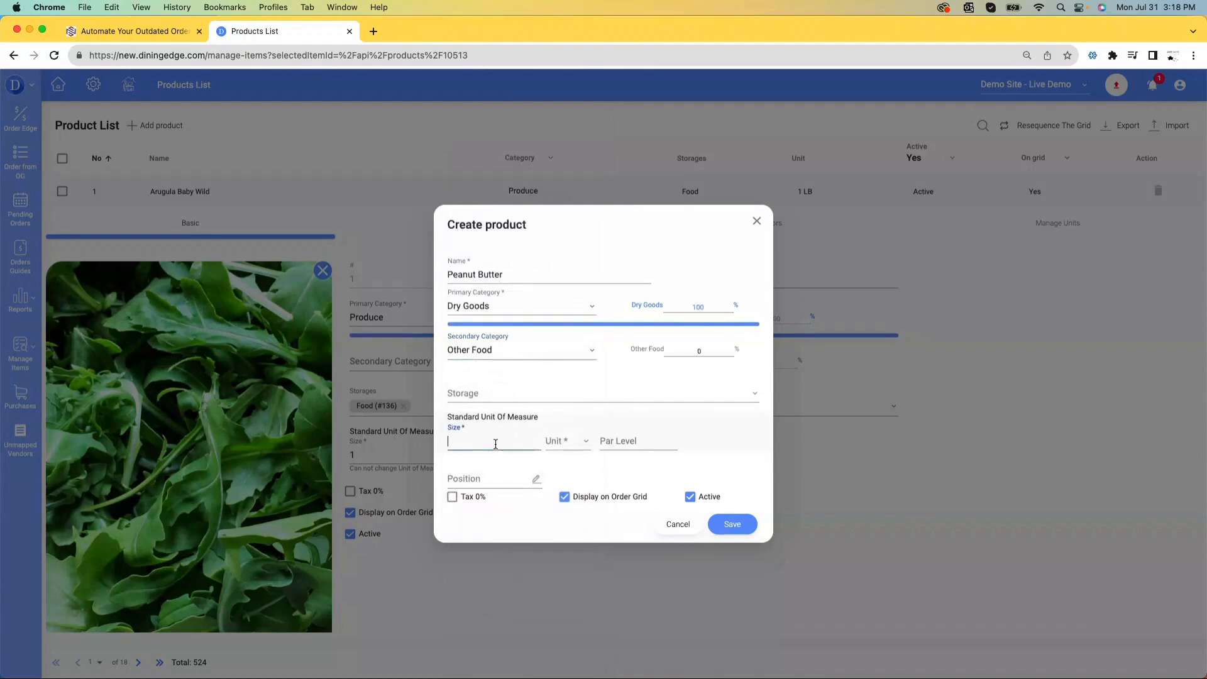
click(501, 398)
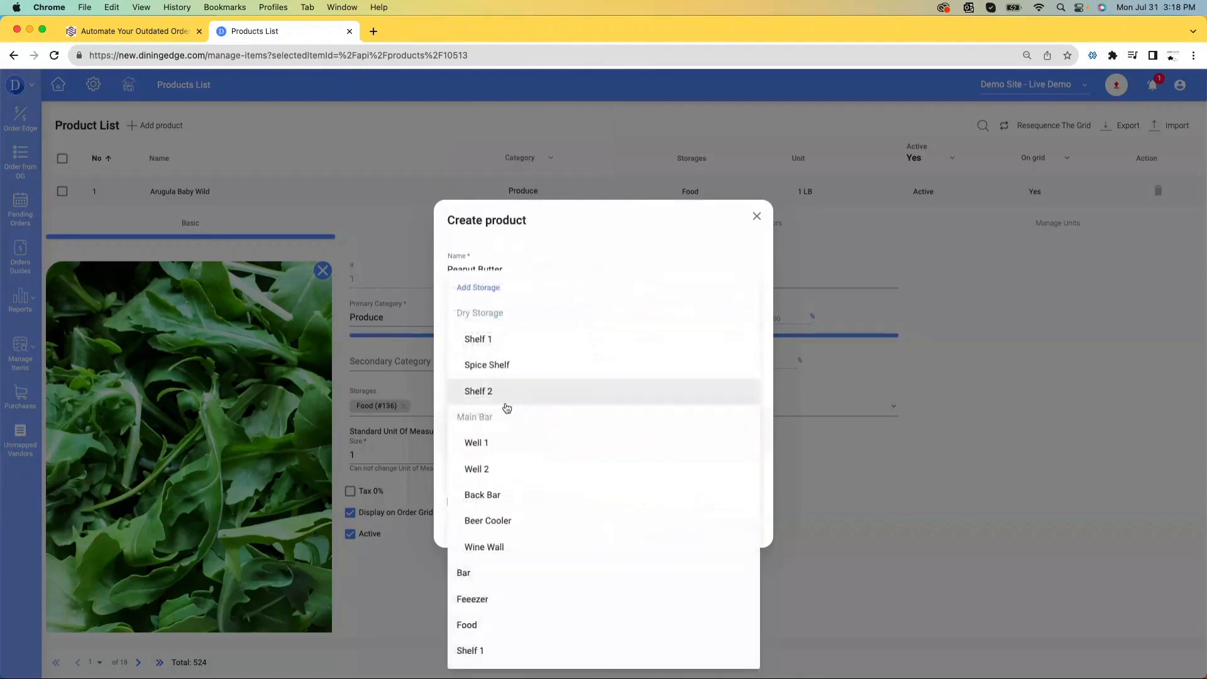
click(490, 345)
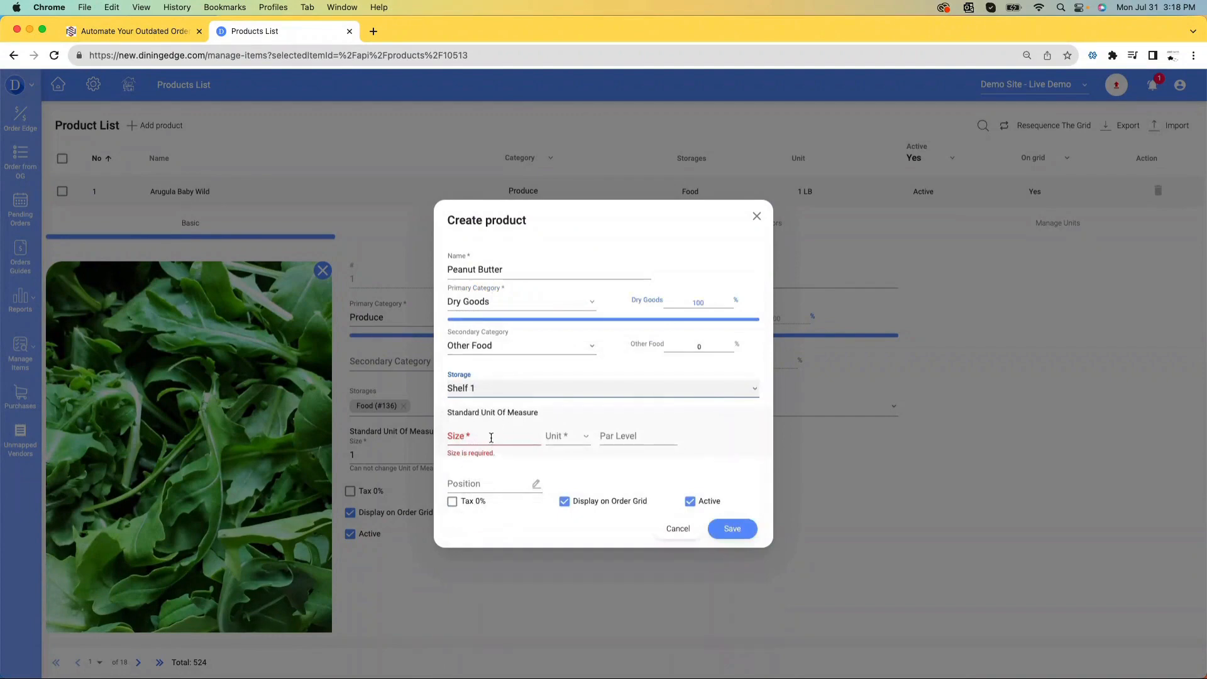
Set the new product's standard unit of measure to size 5 and unit LB.
click(477, 436)
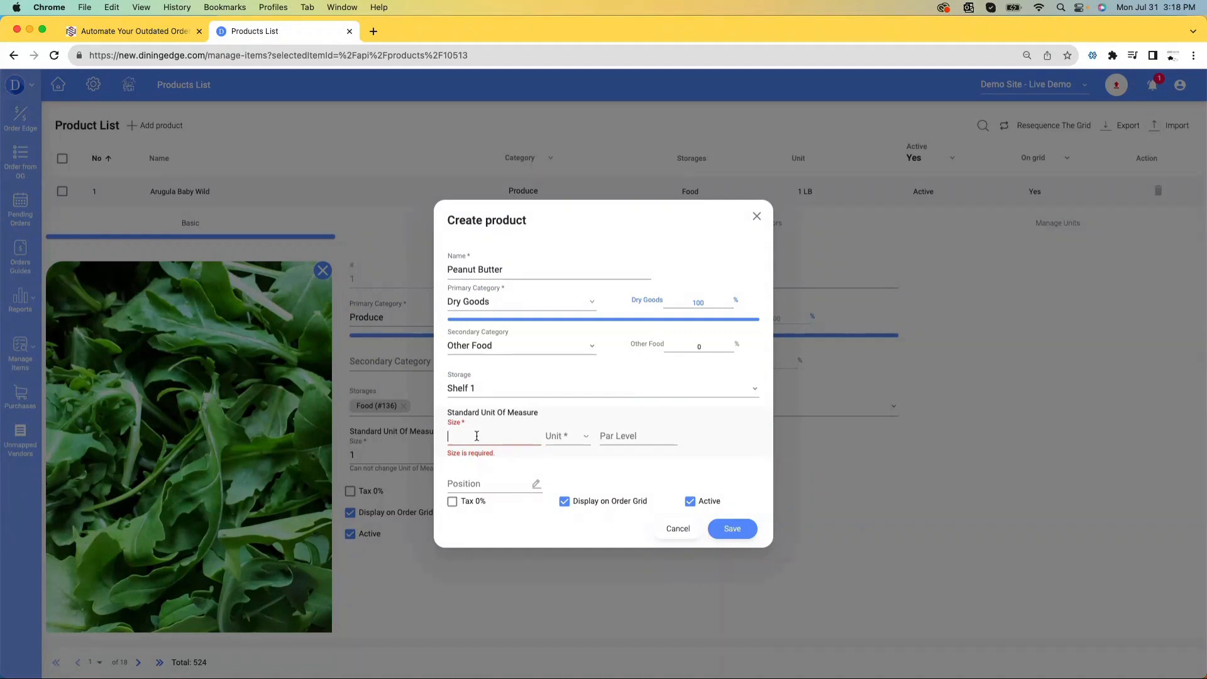
text(5)
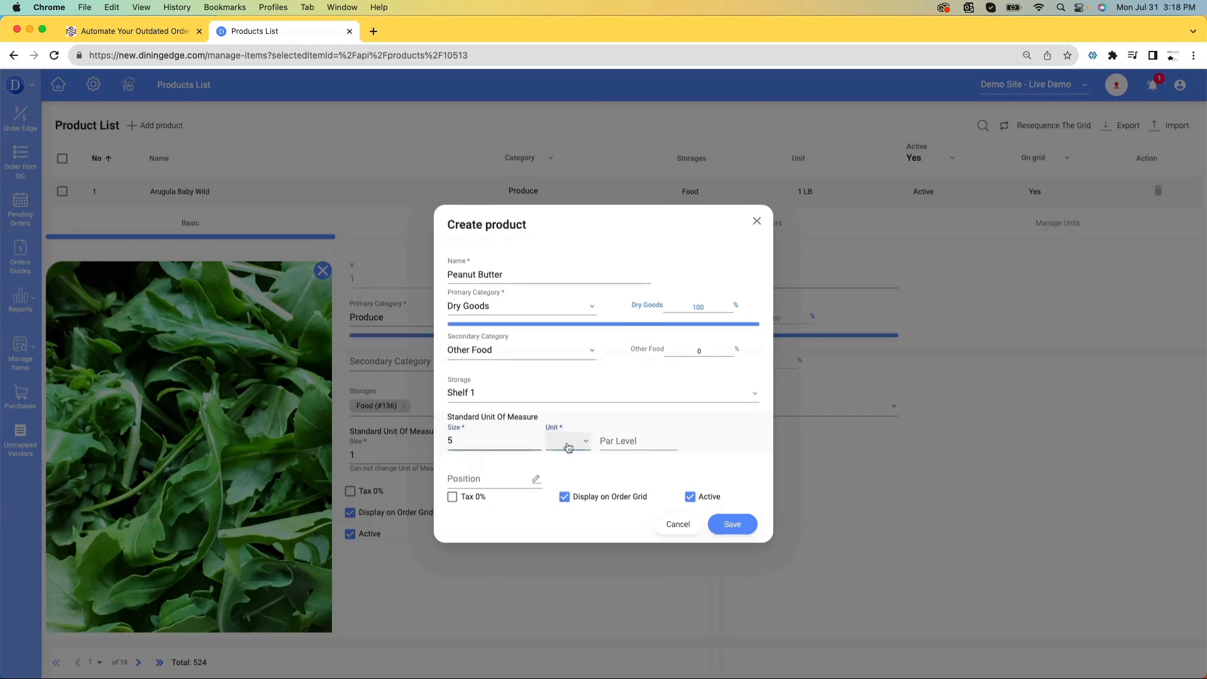
click(568, 436)
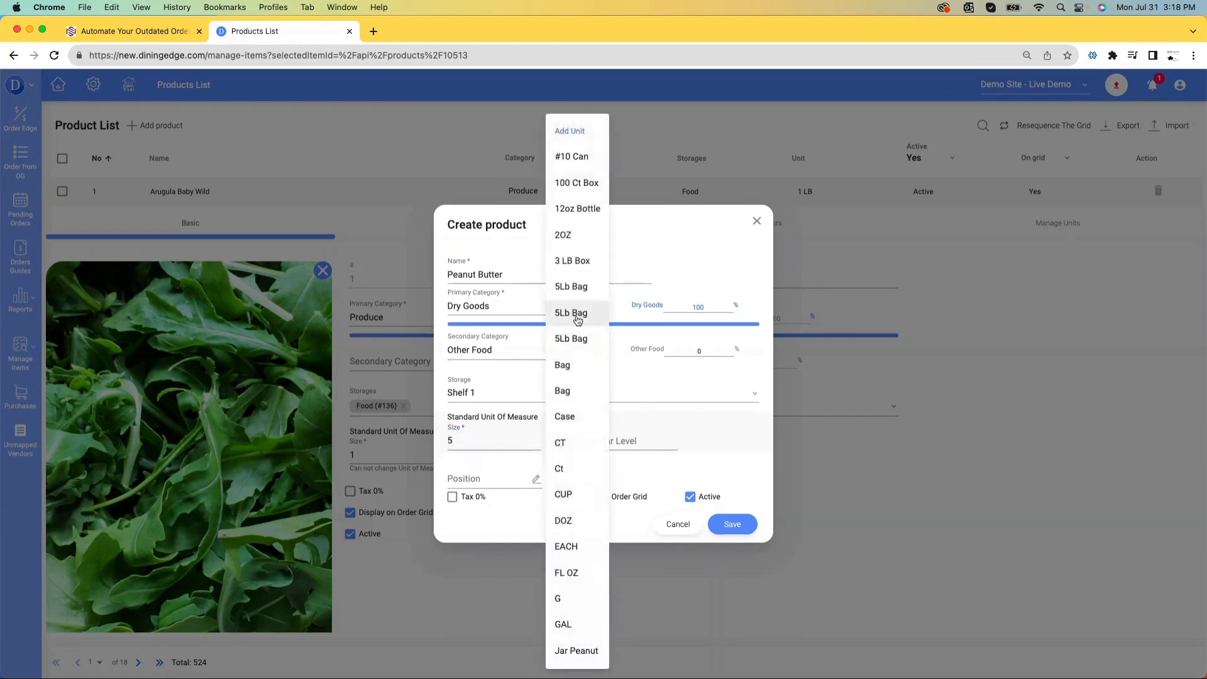
scroll(574, 377, down, 3)
click(561, 577)
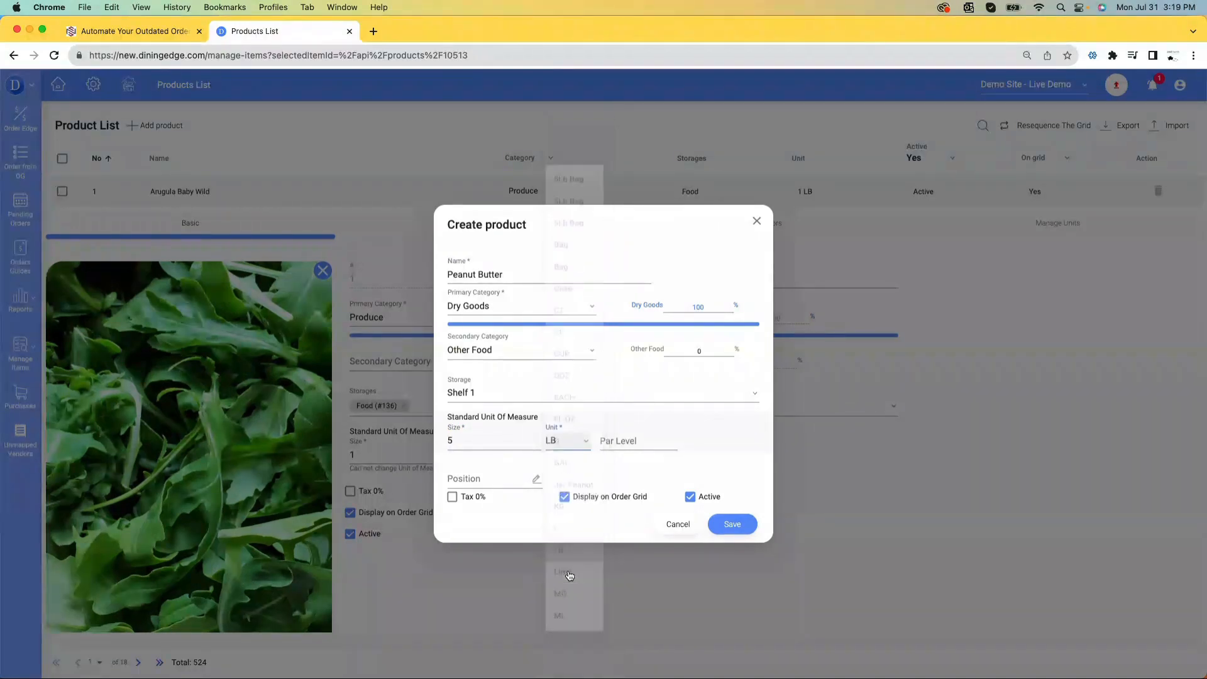
Set the standard unit of measure's size to 1 and add a new unit named 500 Ct Case.
double_click(510, 442)
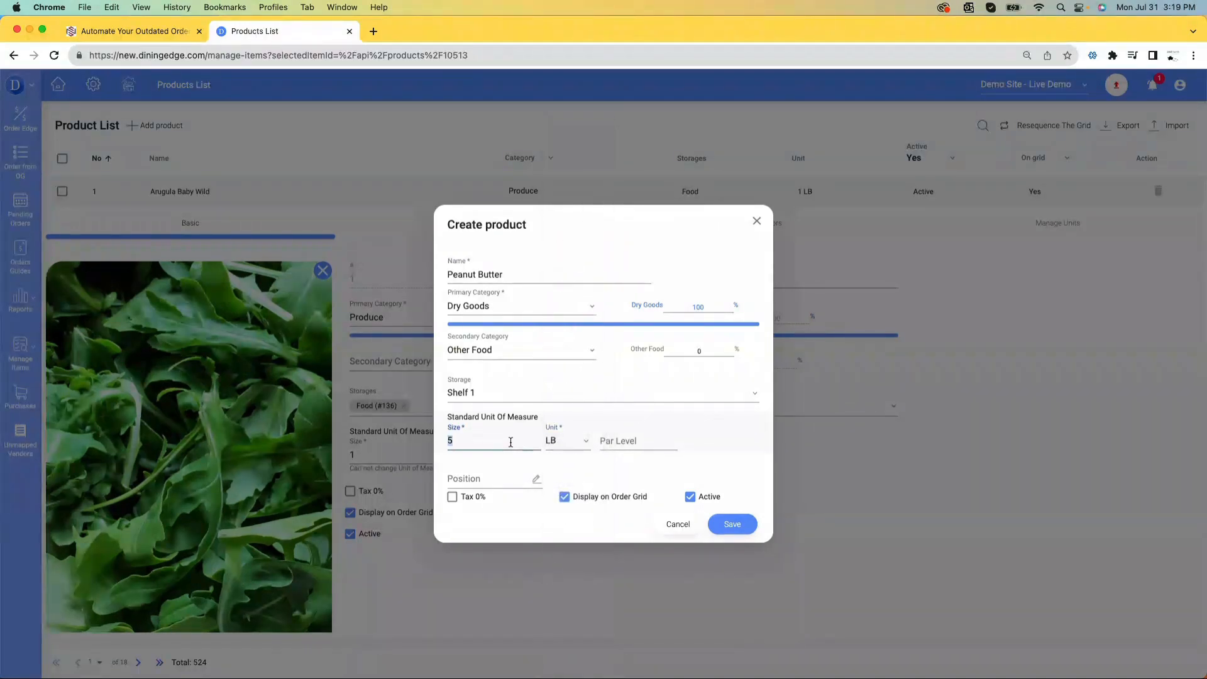
text(1)
click(568, 441)
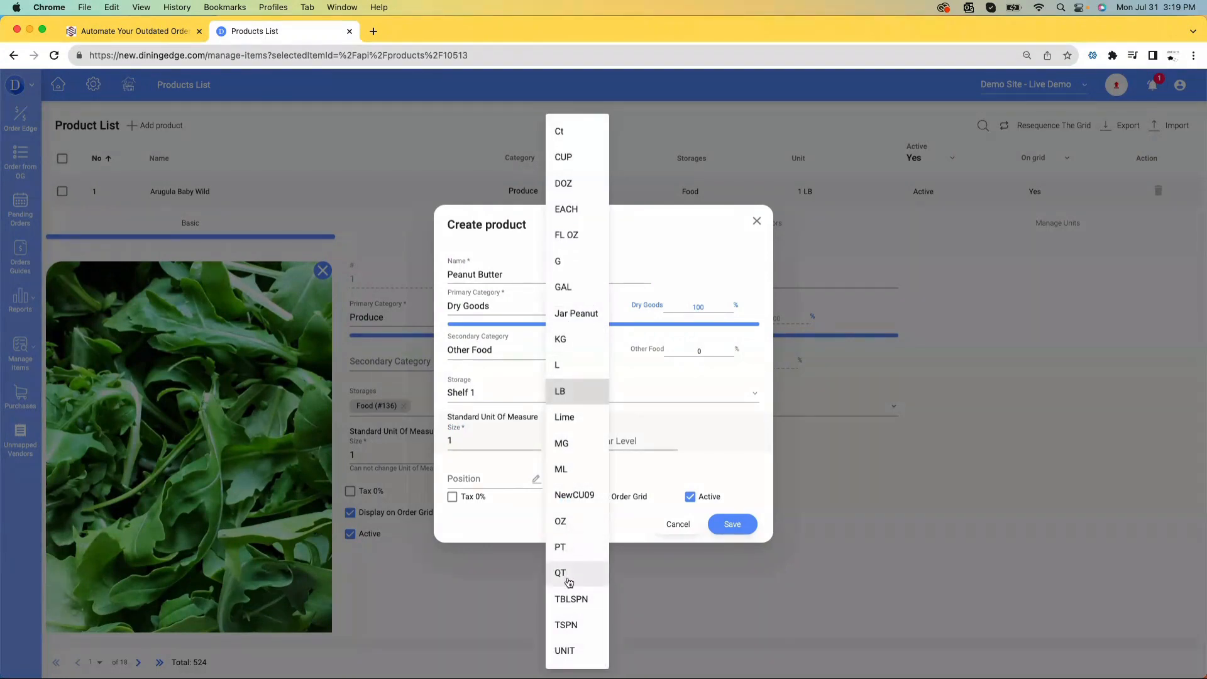
scroll(577, 462, up, 5)
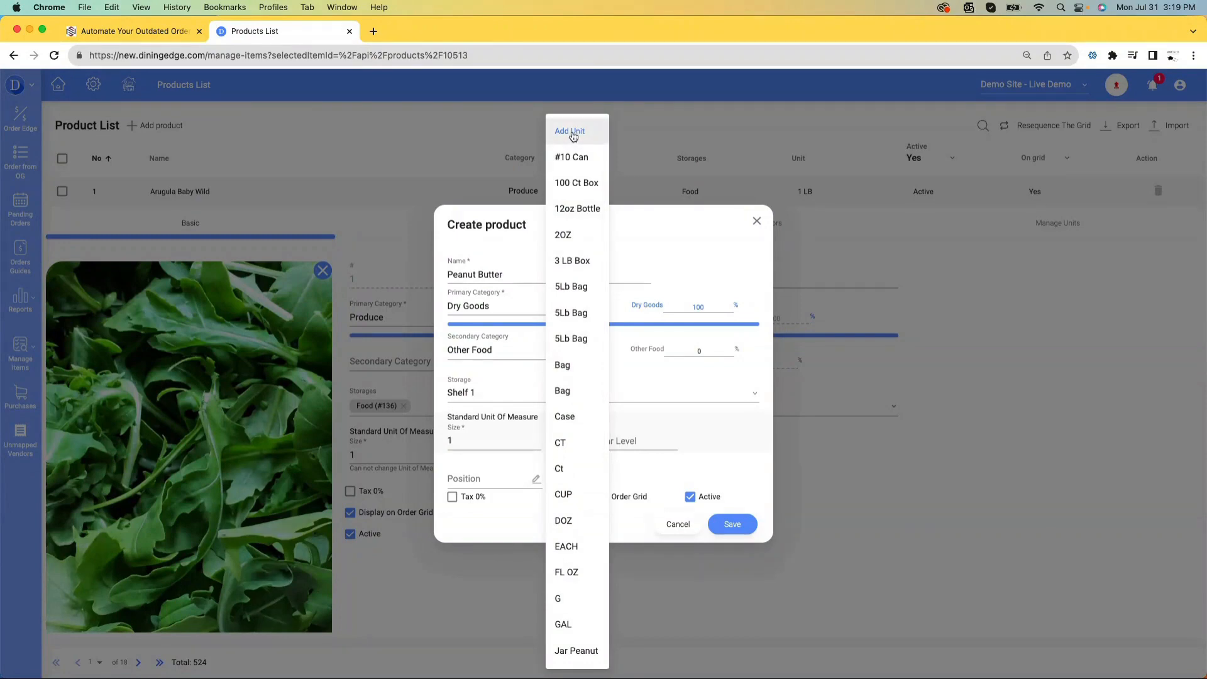
click(573, 137)
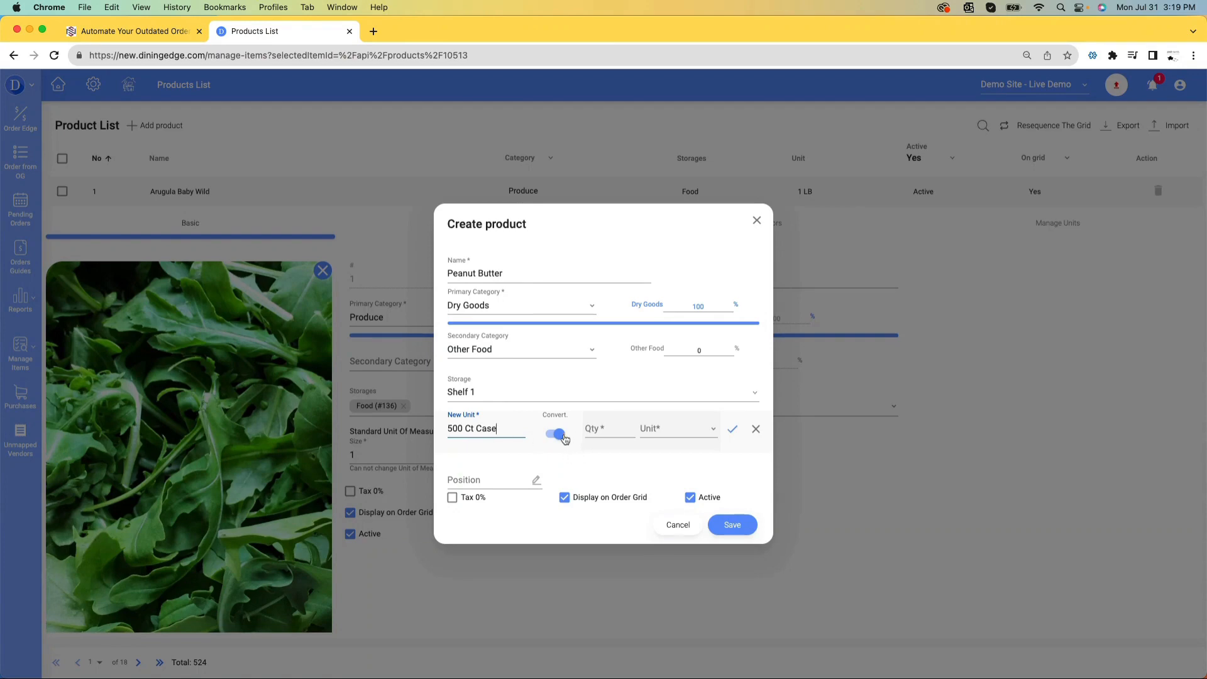
Try a conversion quantity of 500 for the new unit, but save the unit with conversion turned off.
click(560, 435)
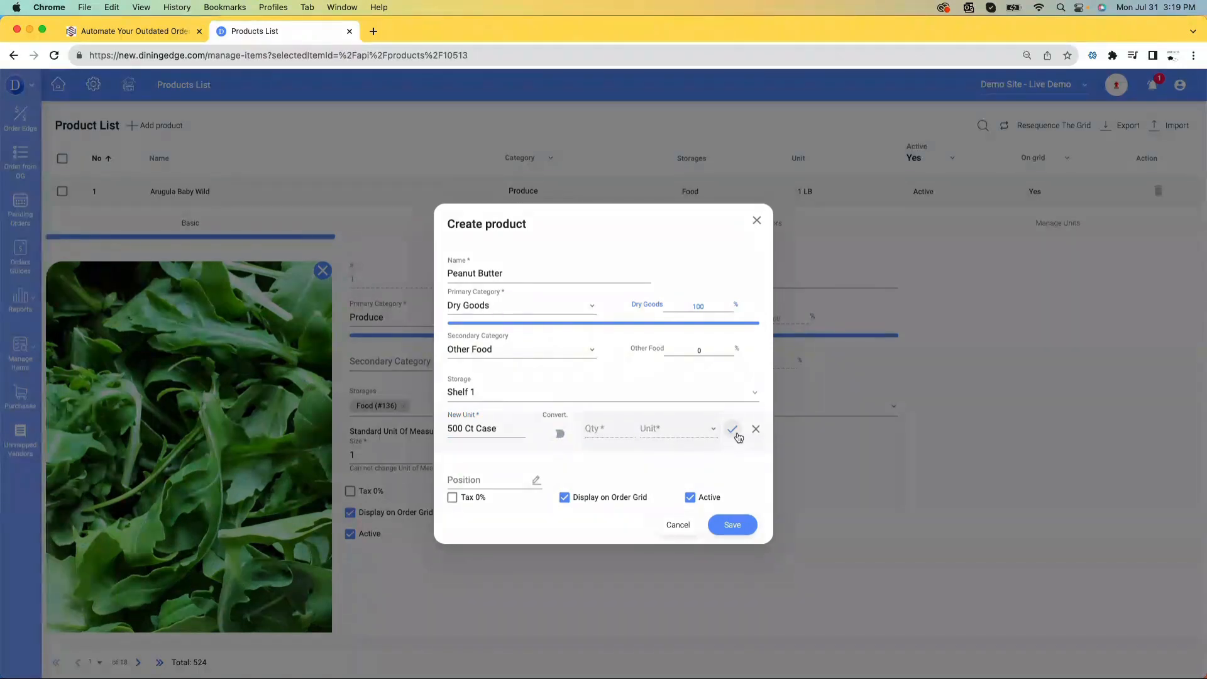
click(558, 434)
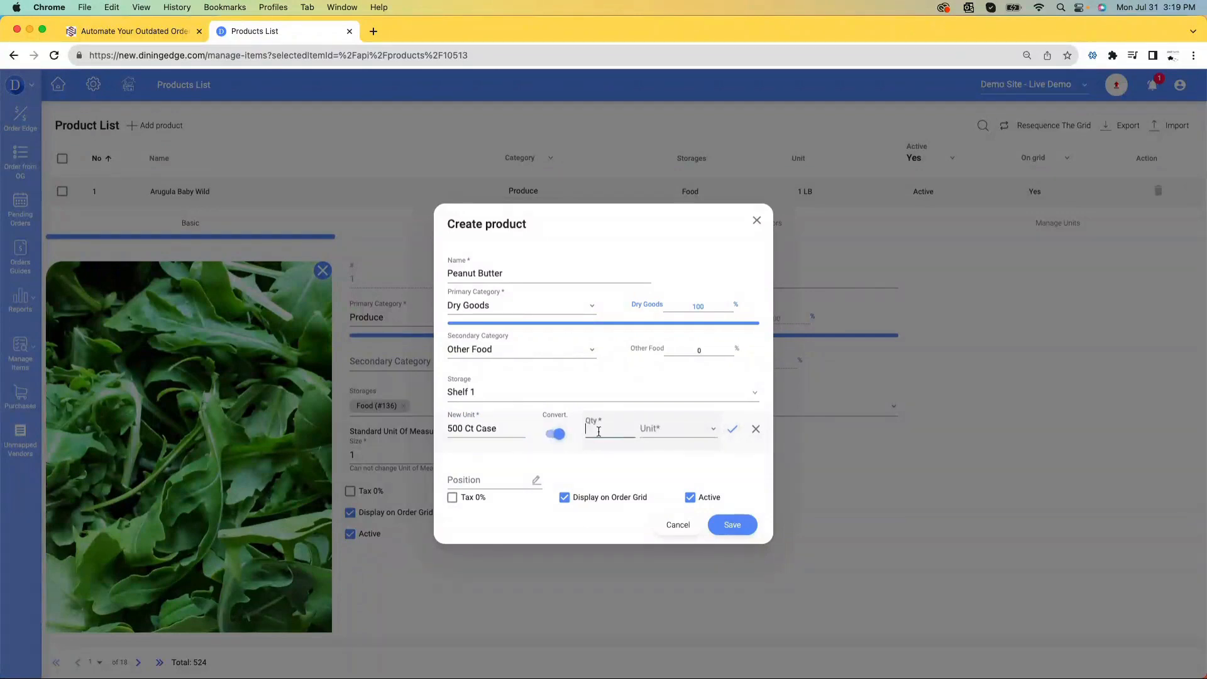
click(599, 431)
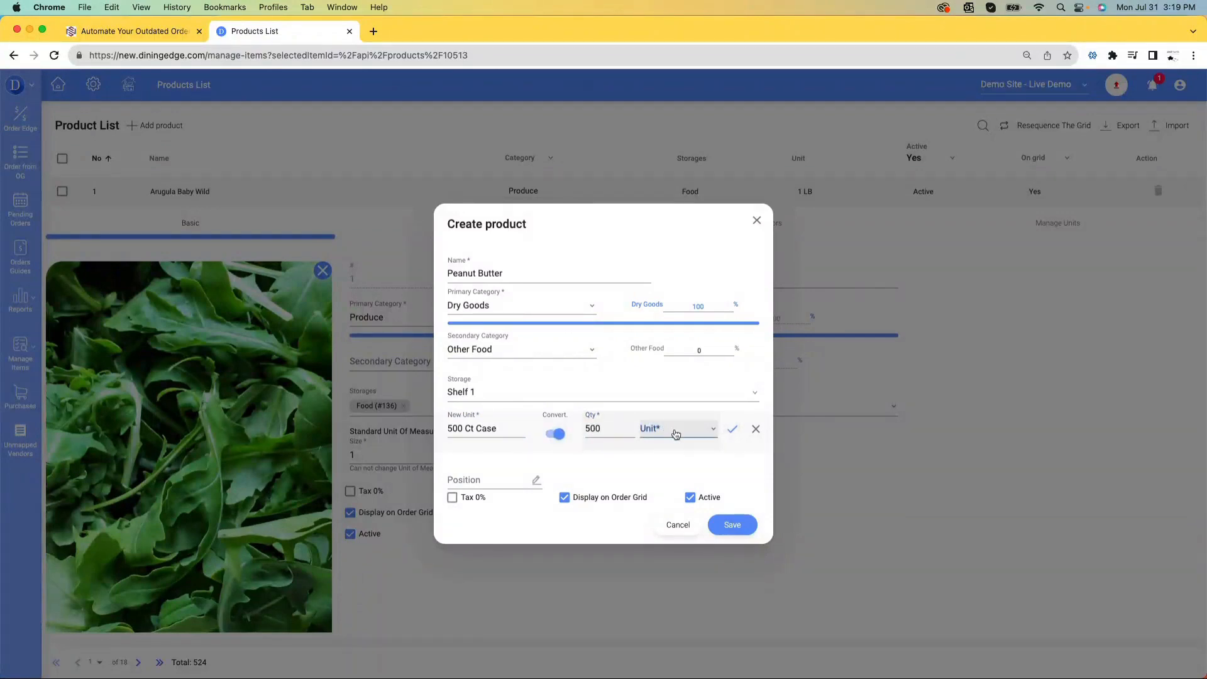
click(692, 433)
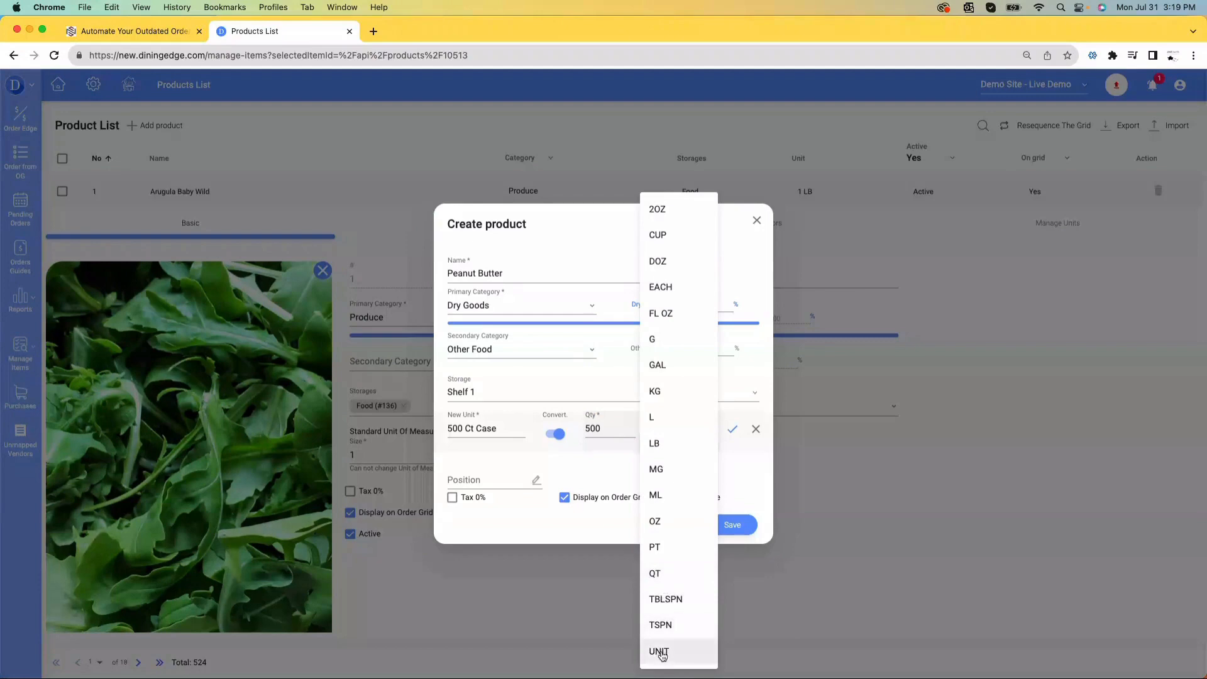
click(558, 432)
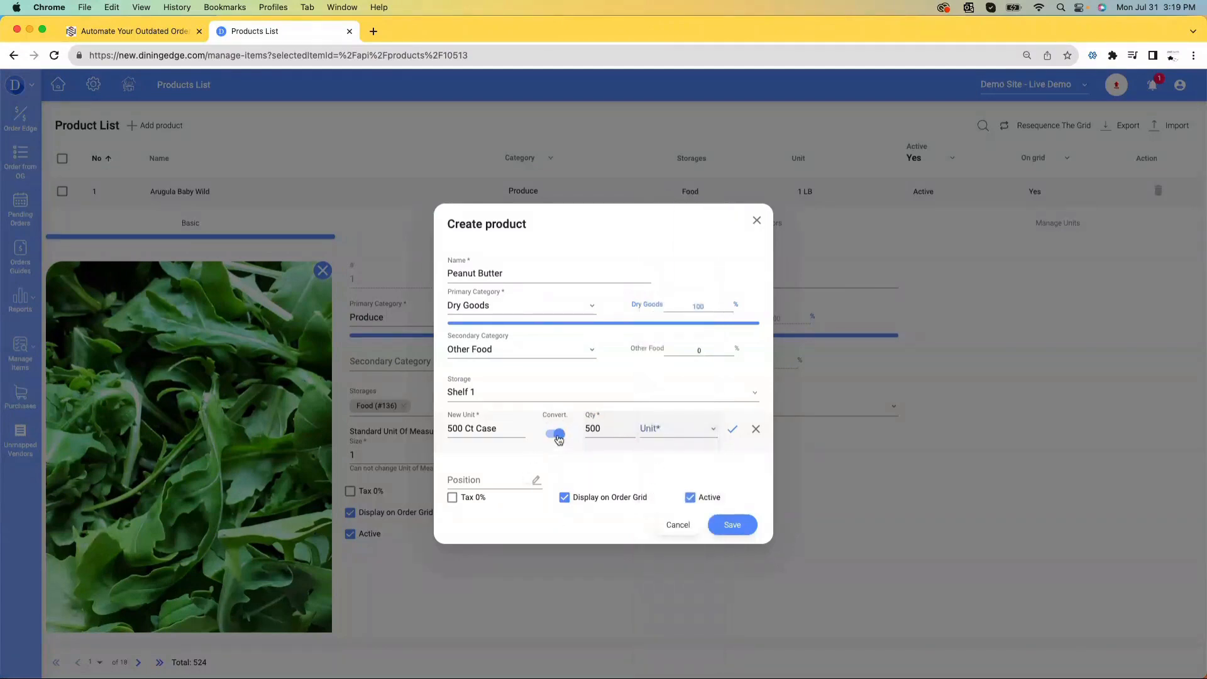
click(558, 432)
click(729, 431)
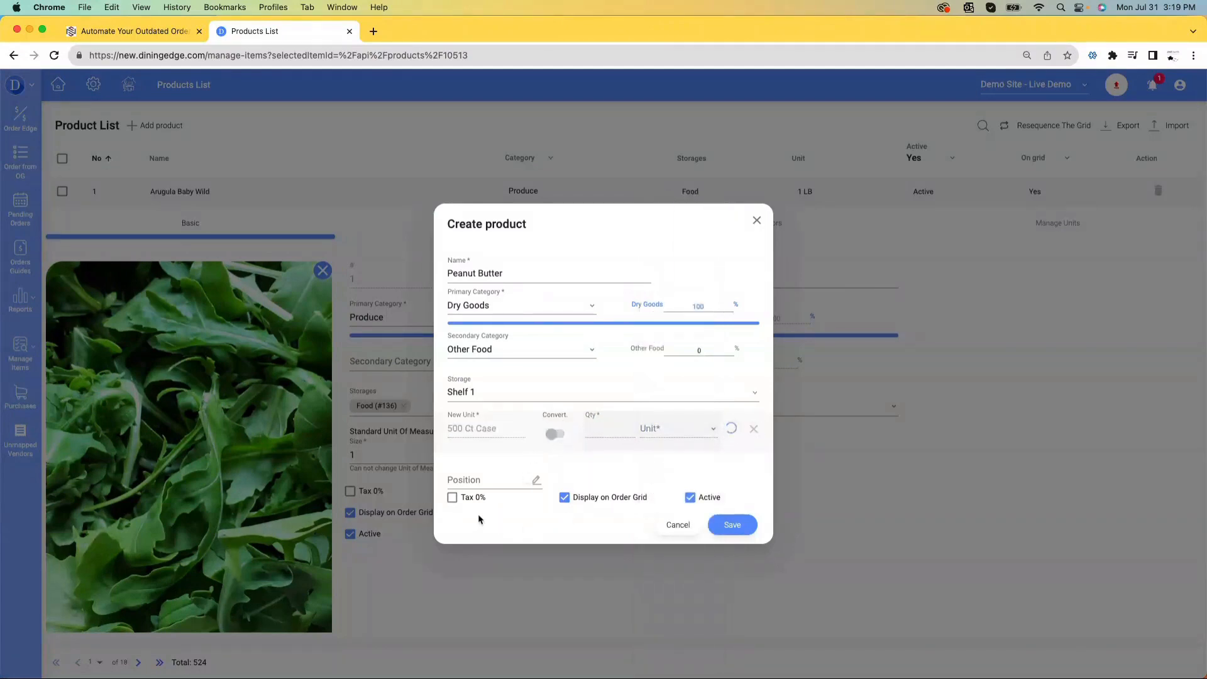
View the Change Position list for the new Peanut Butter product and close it without repositioning the product.
click(537, 482)
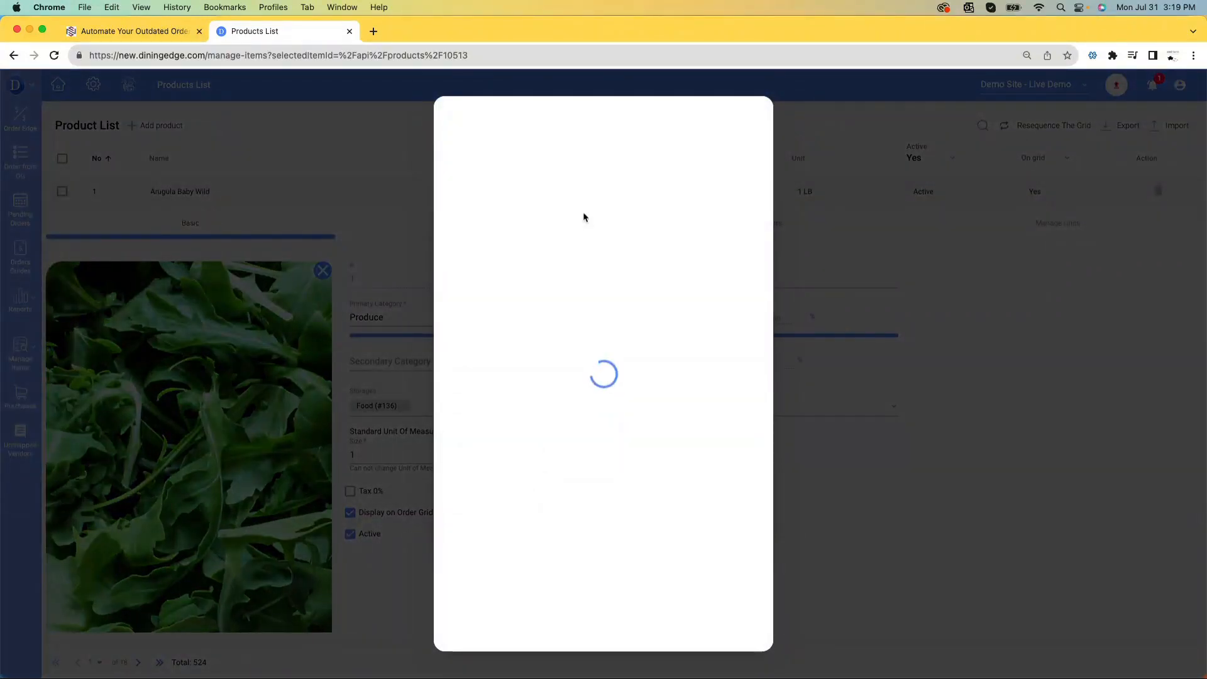
mouse_move(593, 149)
mouse_down()
mouse_move(580, 318)
mouse_move(580, 178)
mouse_move(605, 159)
mouse_up()
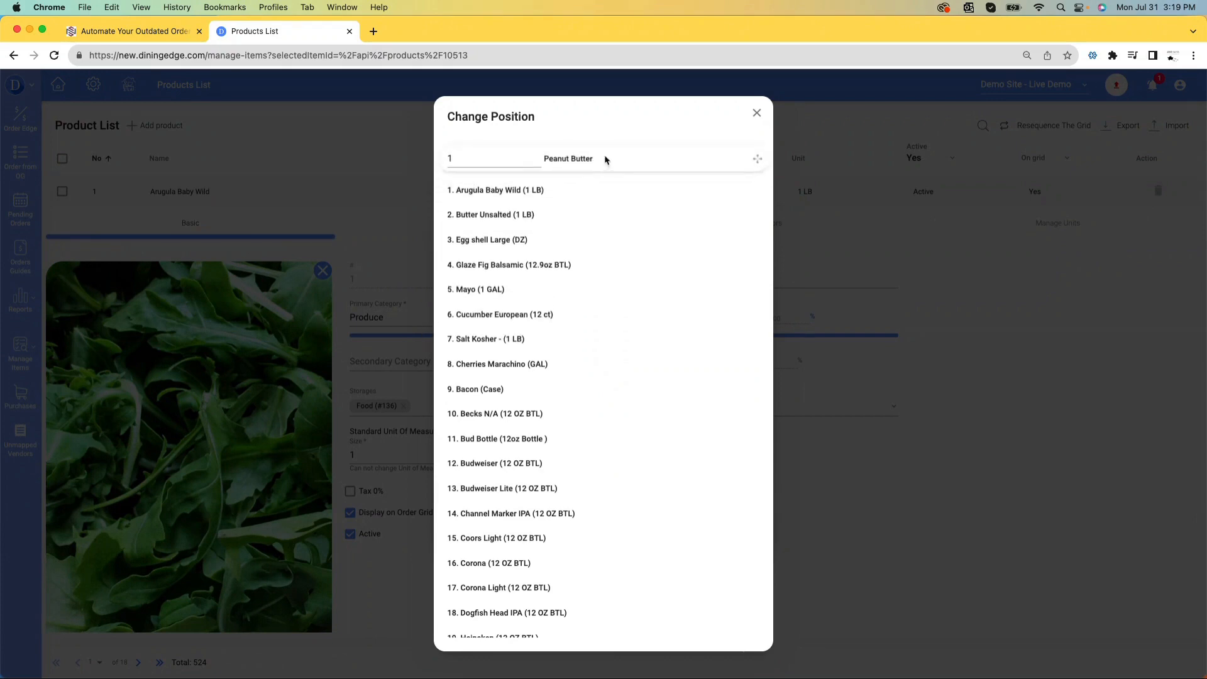
click(756, 113)
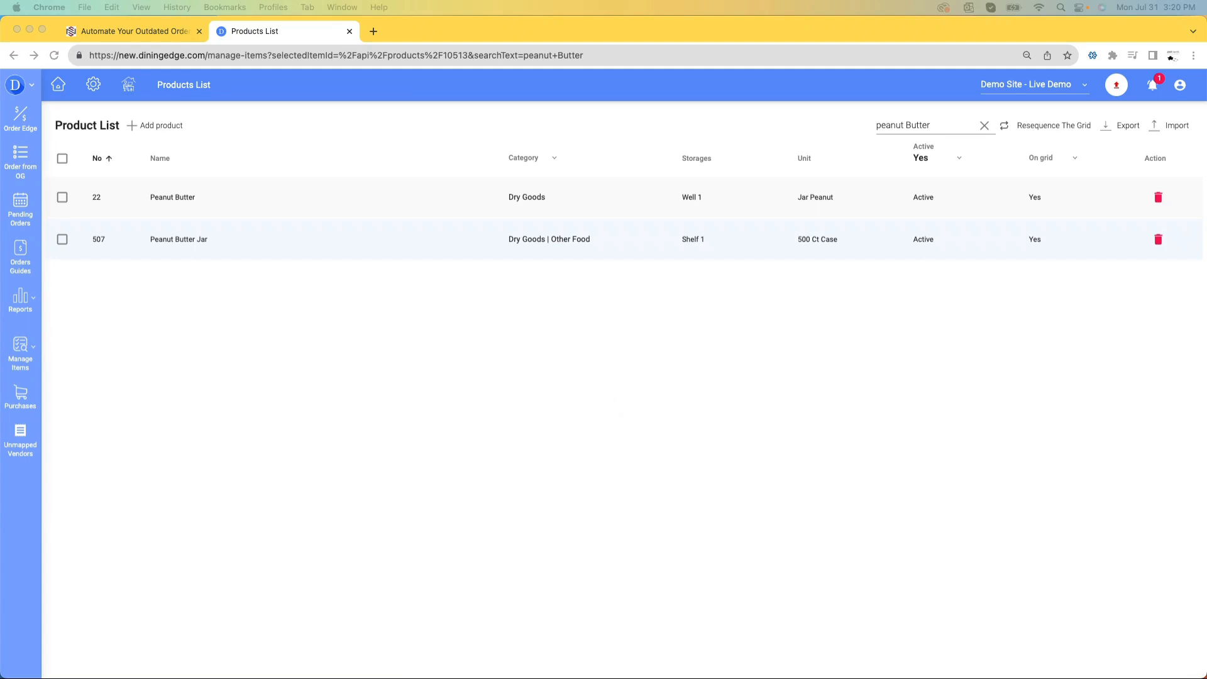
Add a manual price of $19.50 in the history of the Peanut Butter Jar product and collapse its details.
click(195, 241)
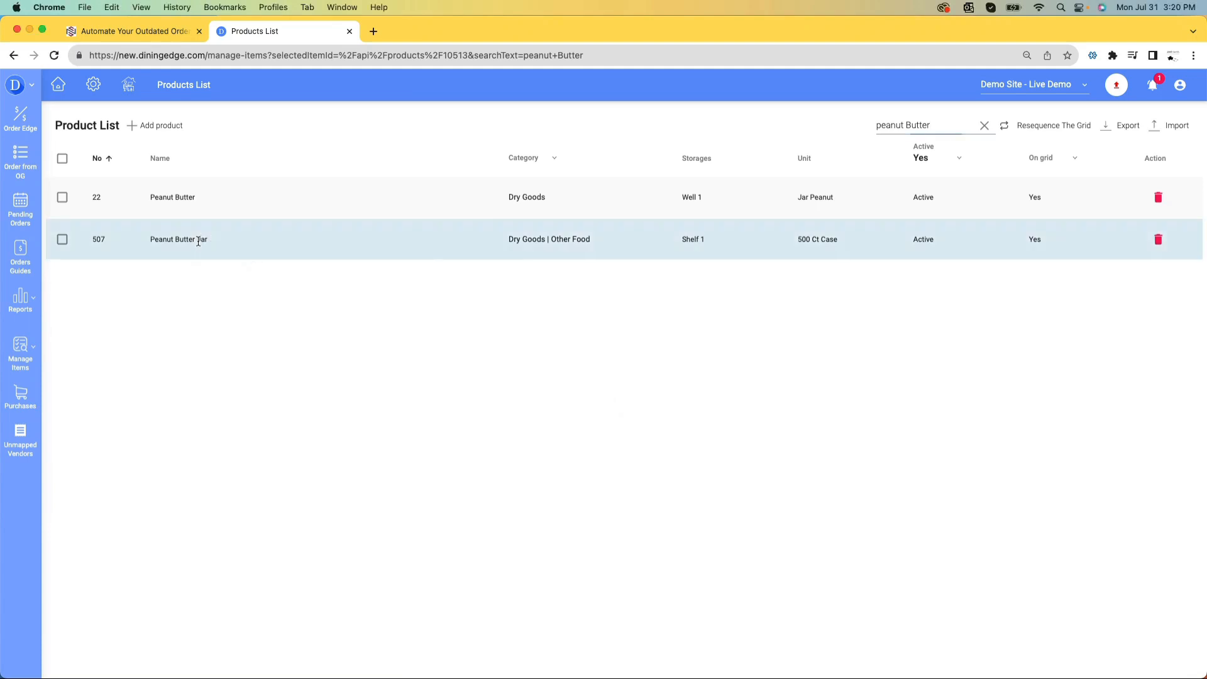
click(472, 278)
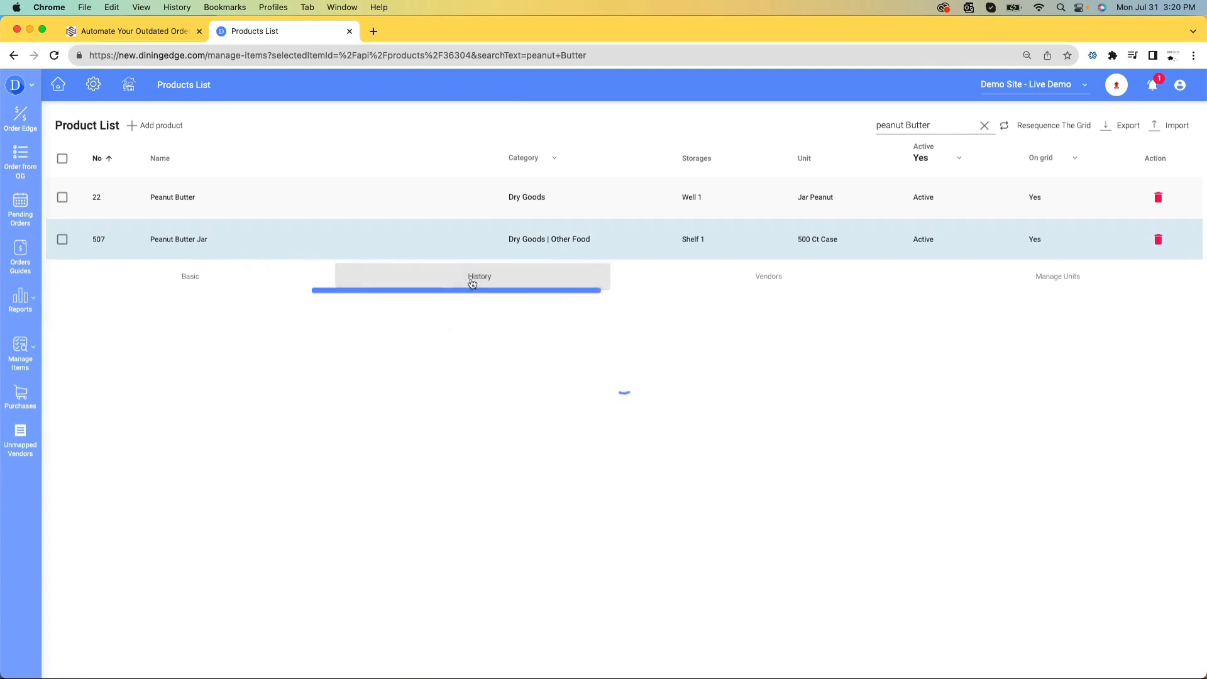
click(106, 394)
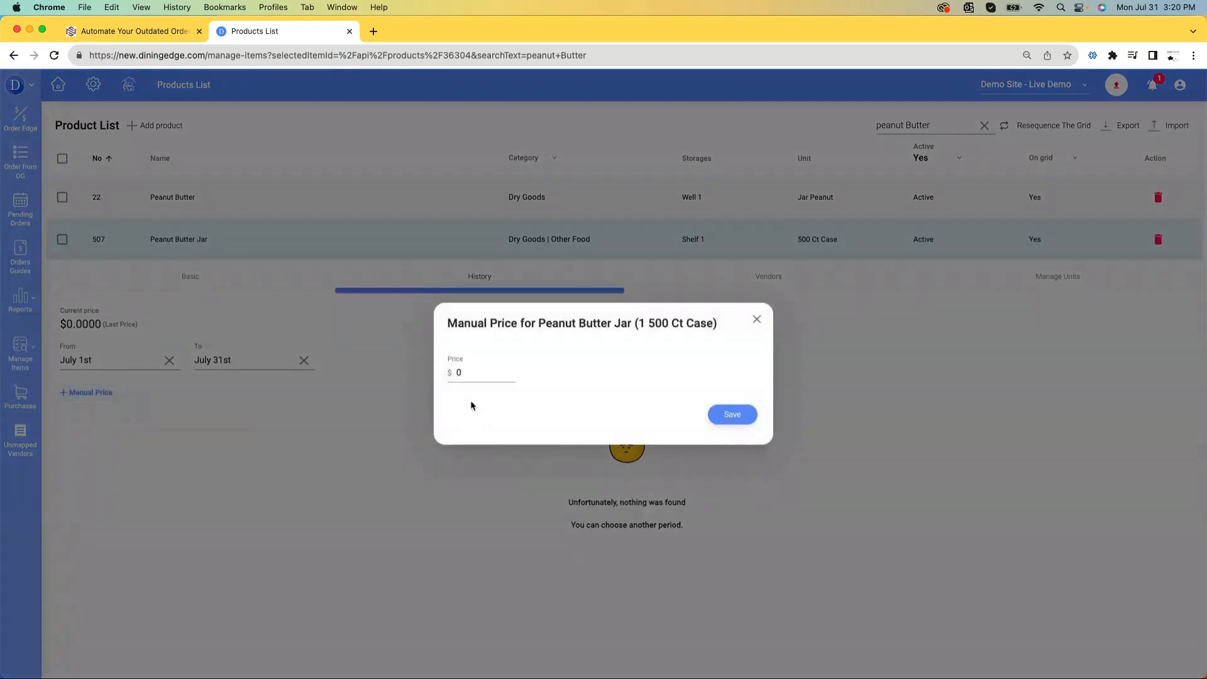
click(475, 375)
click(732, 414)
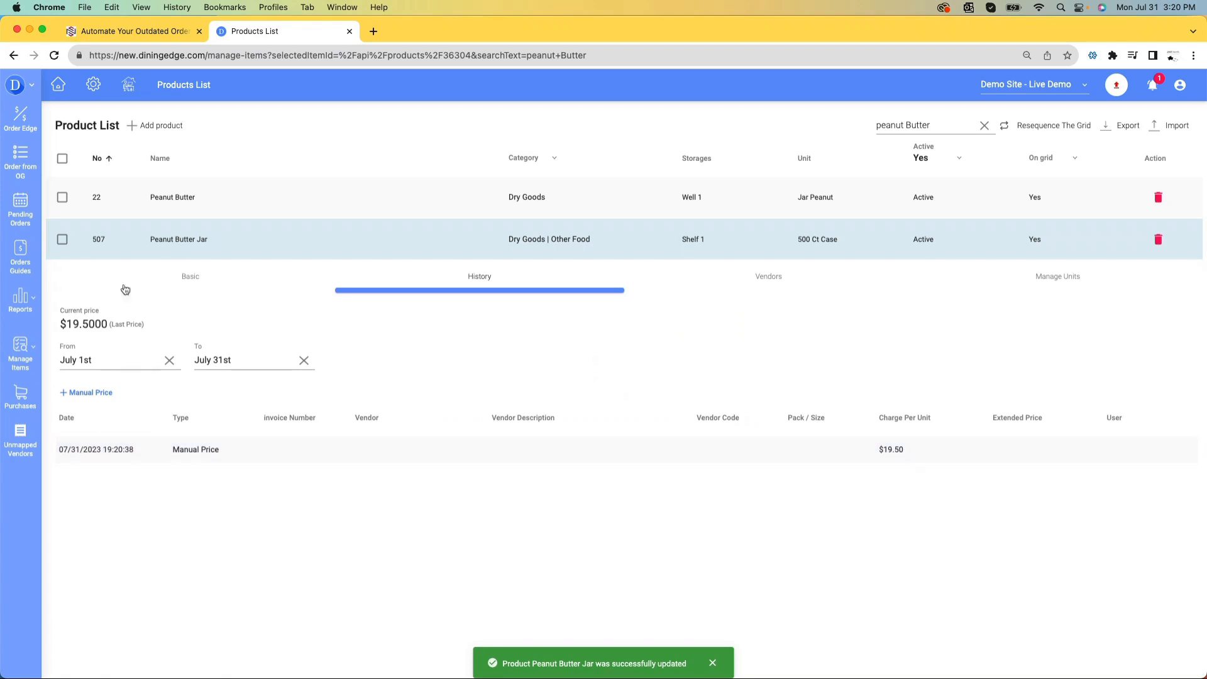
click(167, 241)
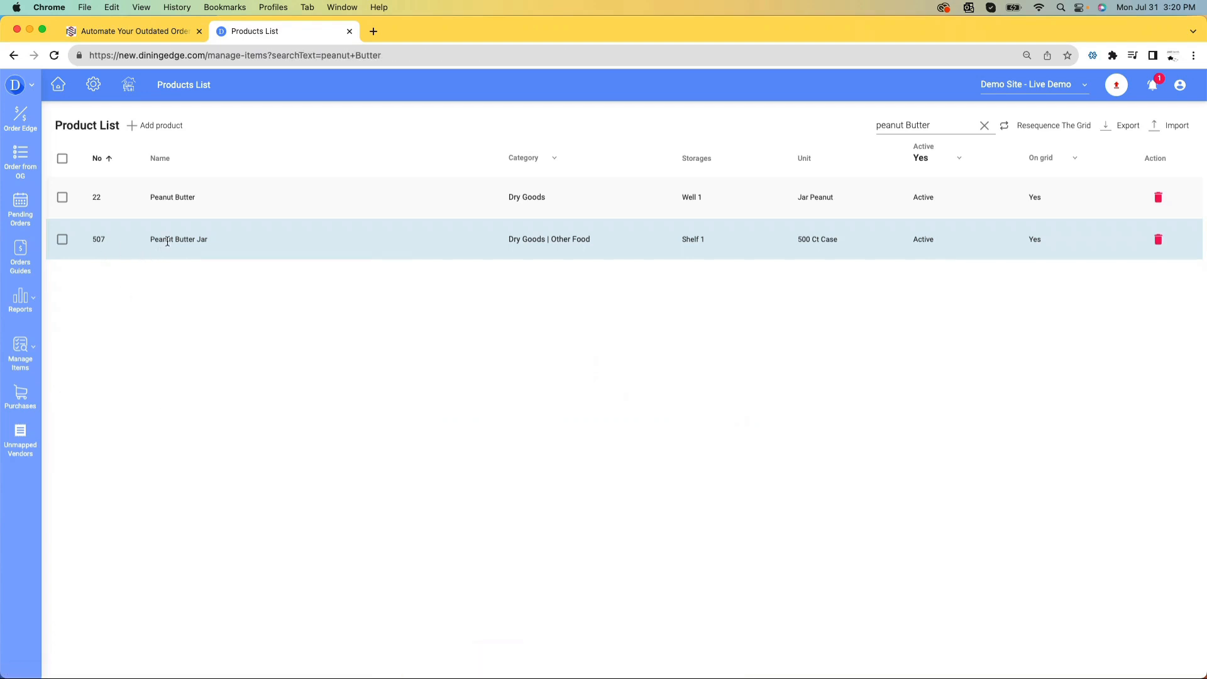
click(203, 239)
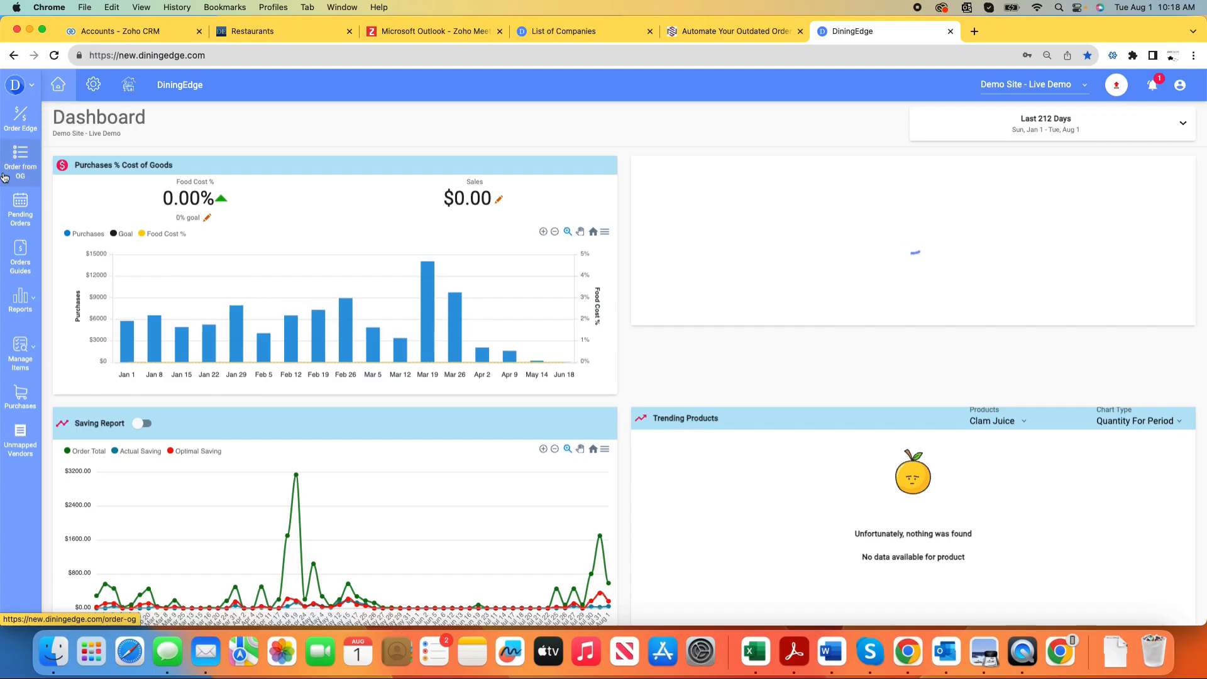
Open the Order from OG vendor items and filter them by vendor US Foods and status Not-engaged.
click(17, 167)
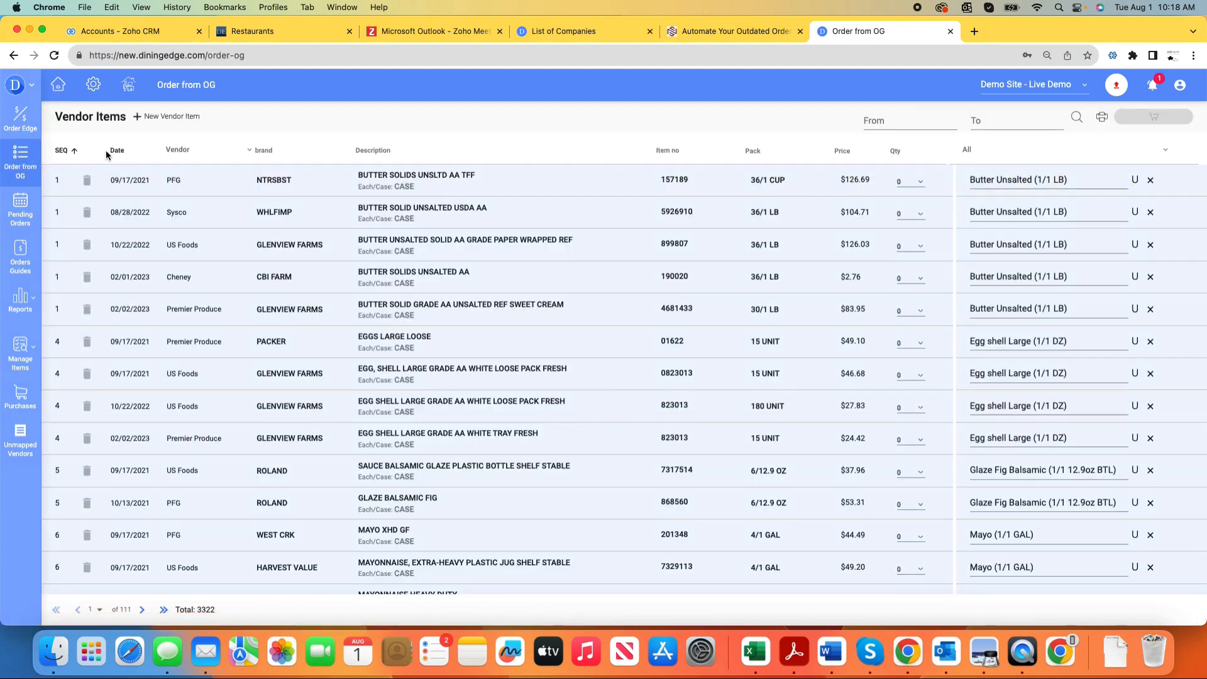
click(188, 157)
click(191, 421)
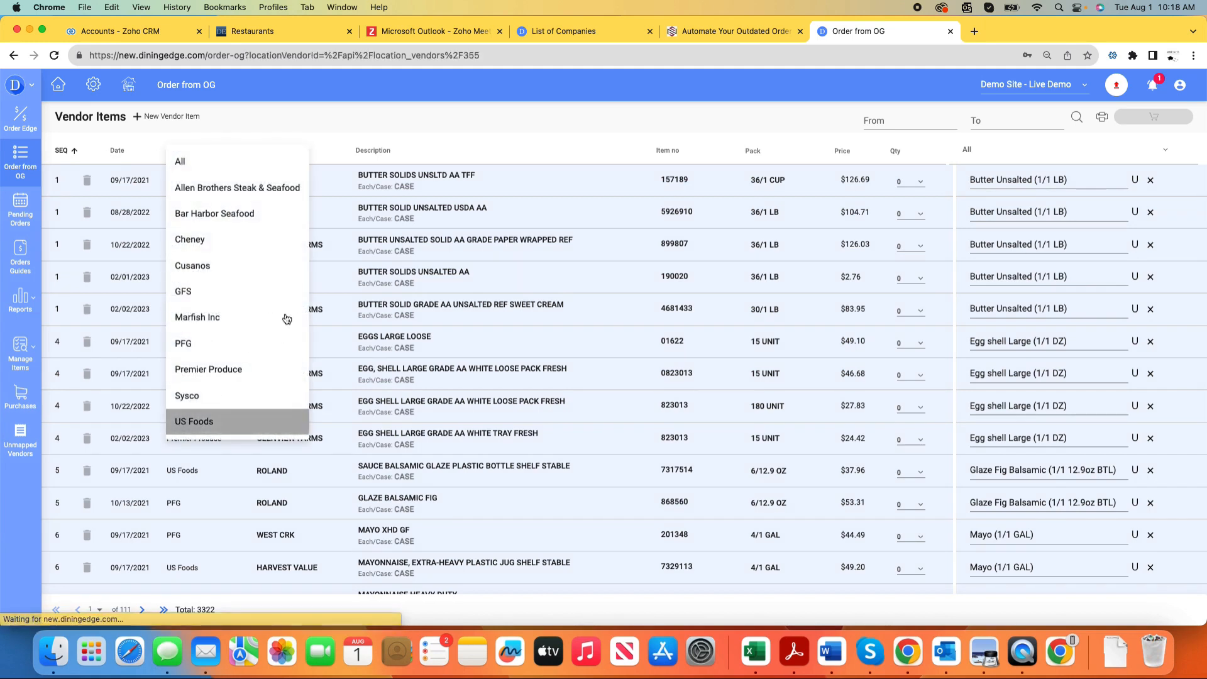
click(998, 155)
click(983, 166)
click(981, 152)
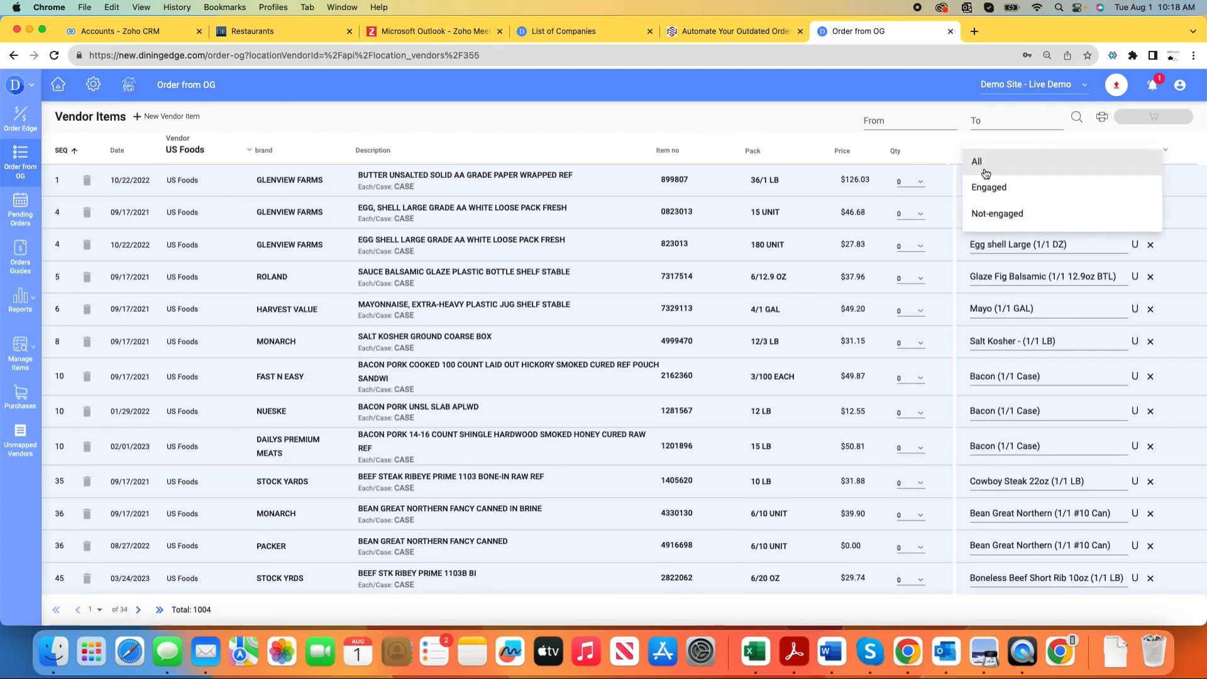
click(988, 214)
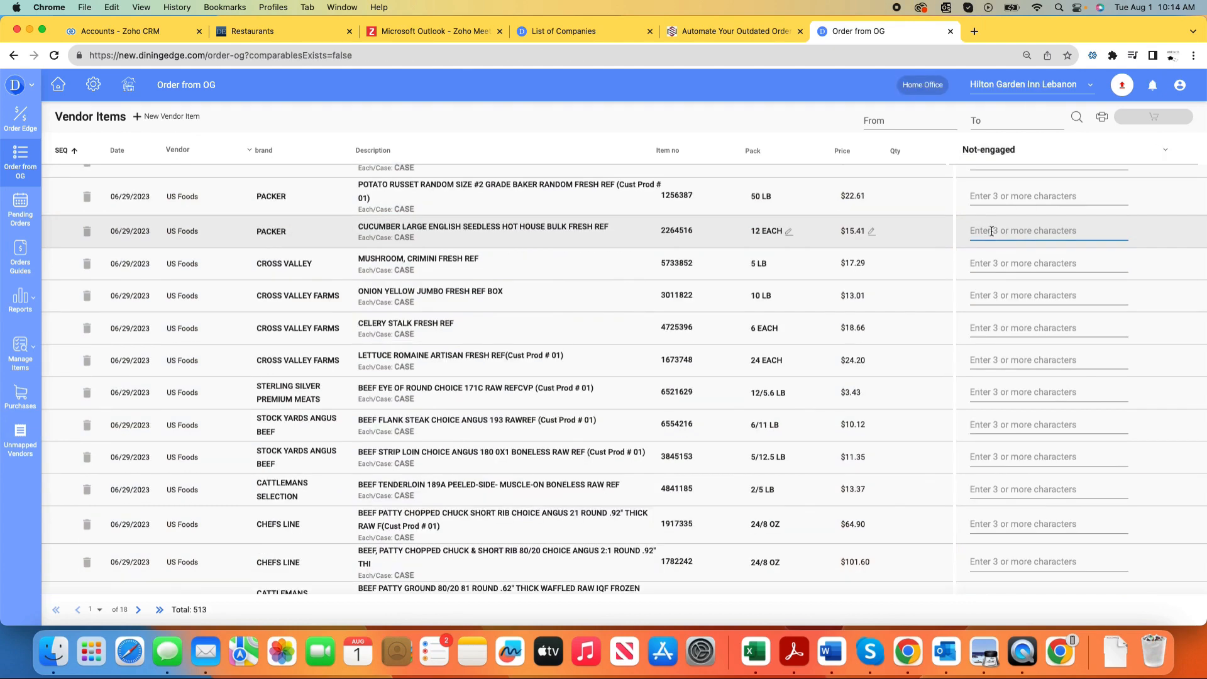
Link the large English seedless cucumber vendor item to the product CUCUMBER, ENGLISH SEEDLESS FRESH REF.
text(cuc)
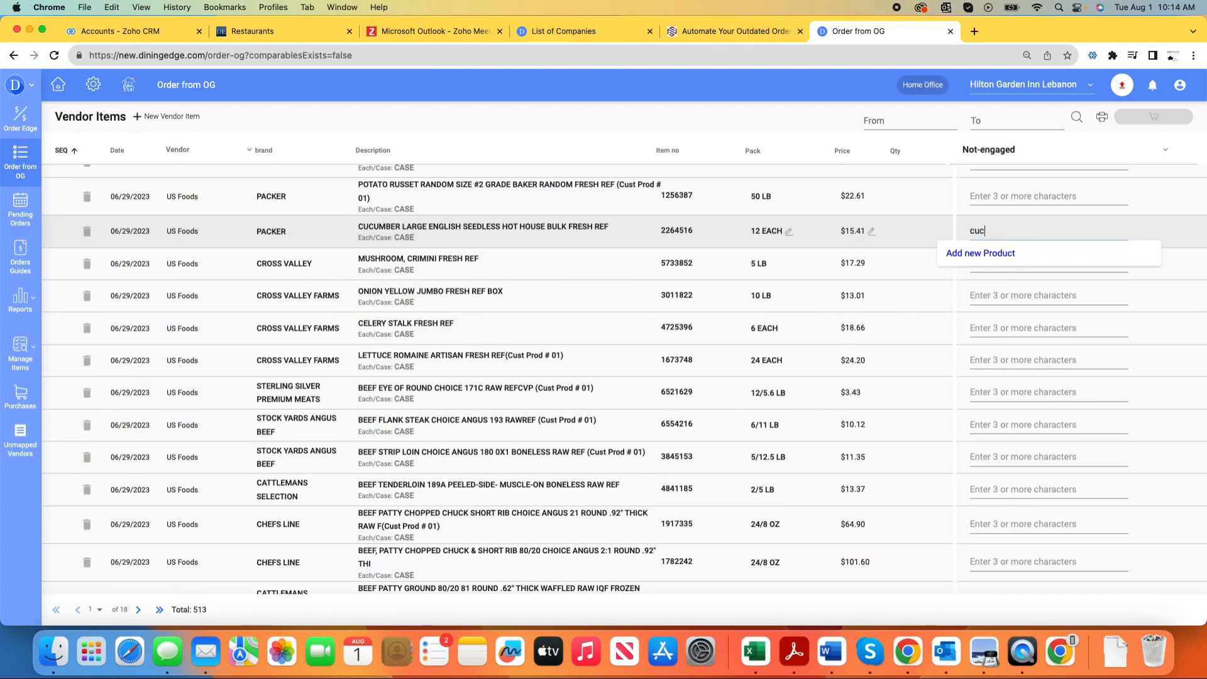
text(um)
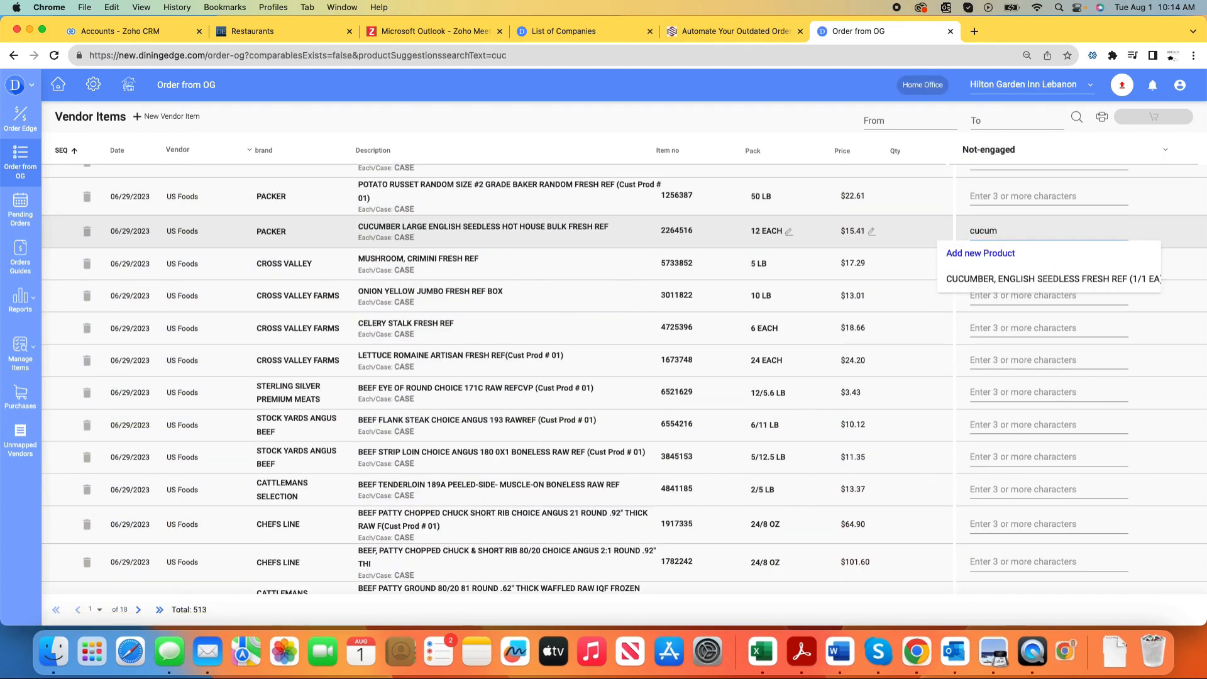
click(1004, 278)
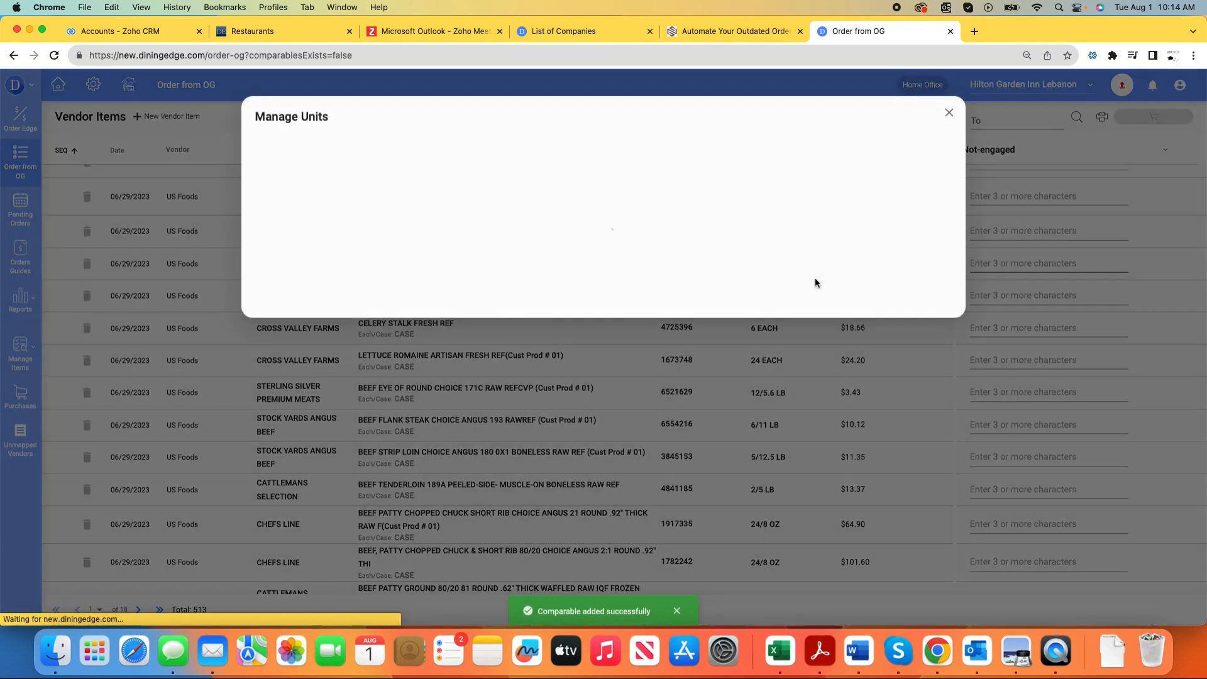
Set the cucumber item's per-case quantity to 12 EA and close its unit management.
double_click(845, 218)
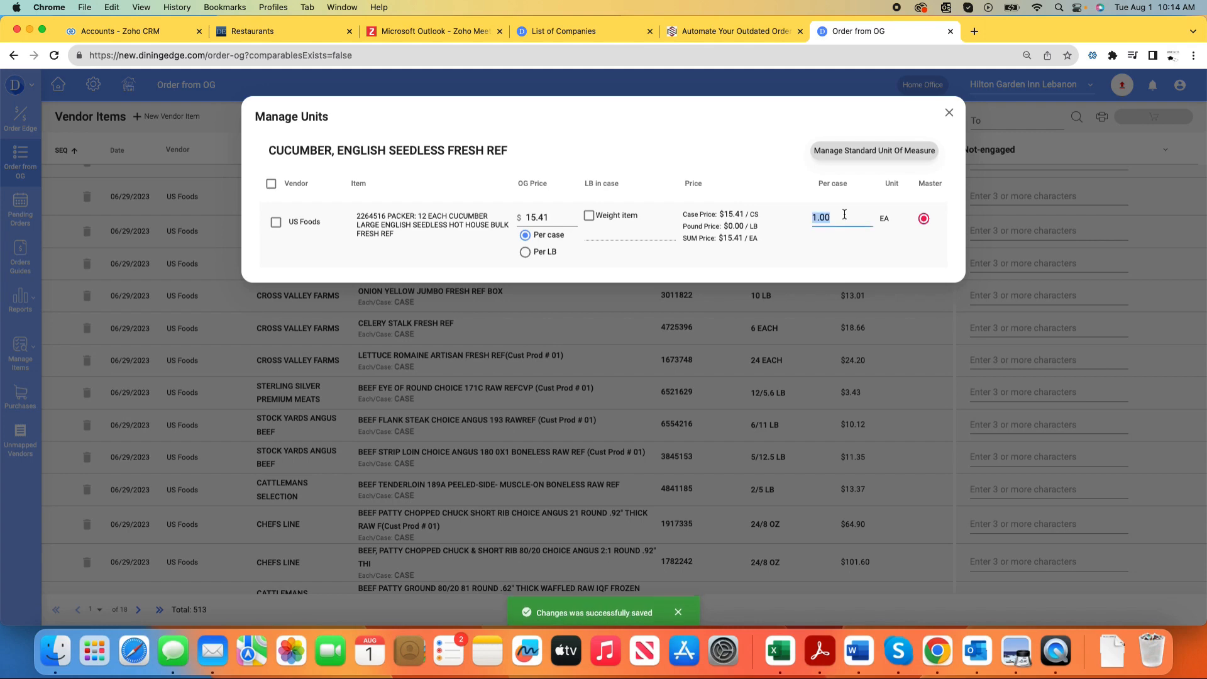
text(12)
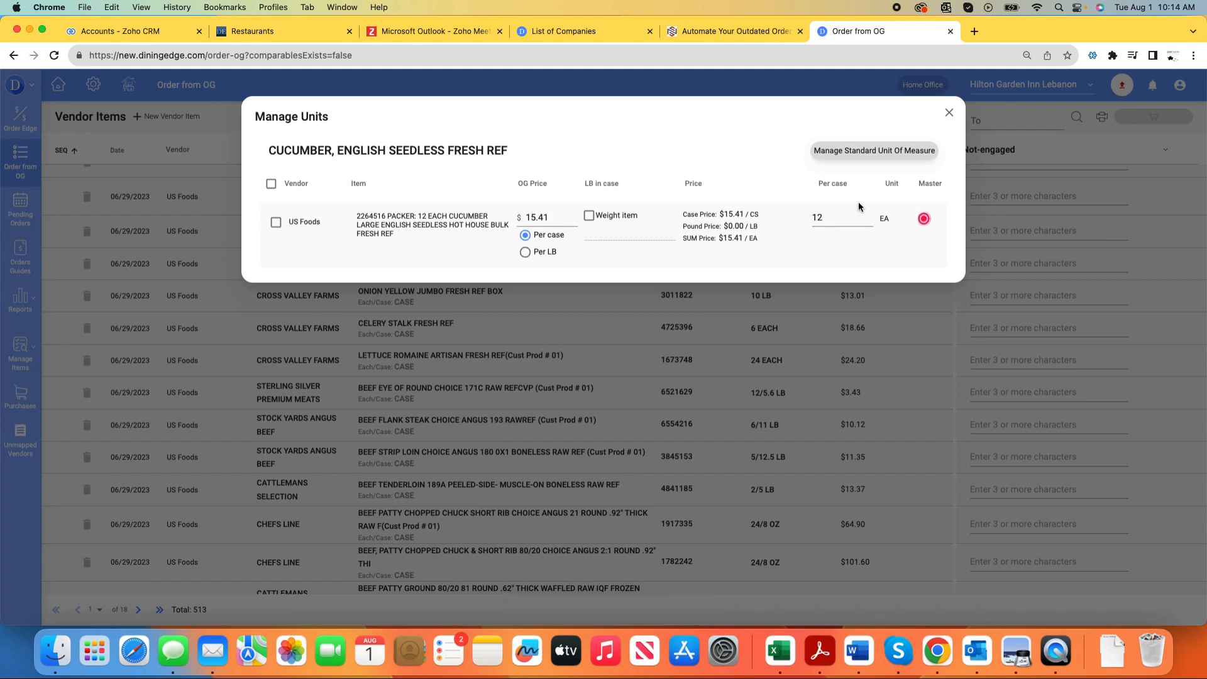
click(950, 115)
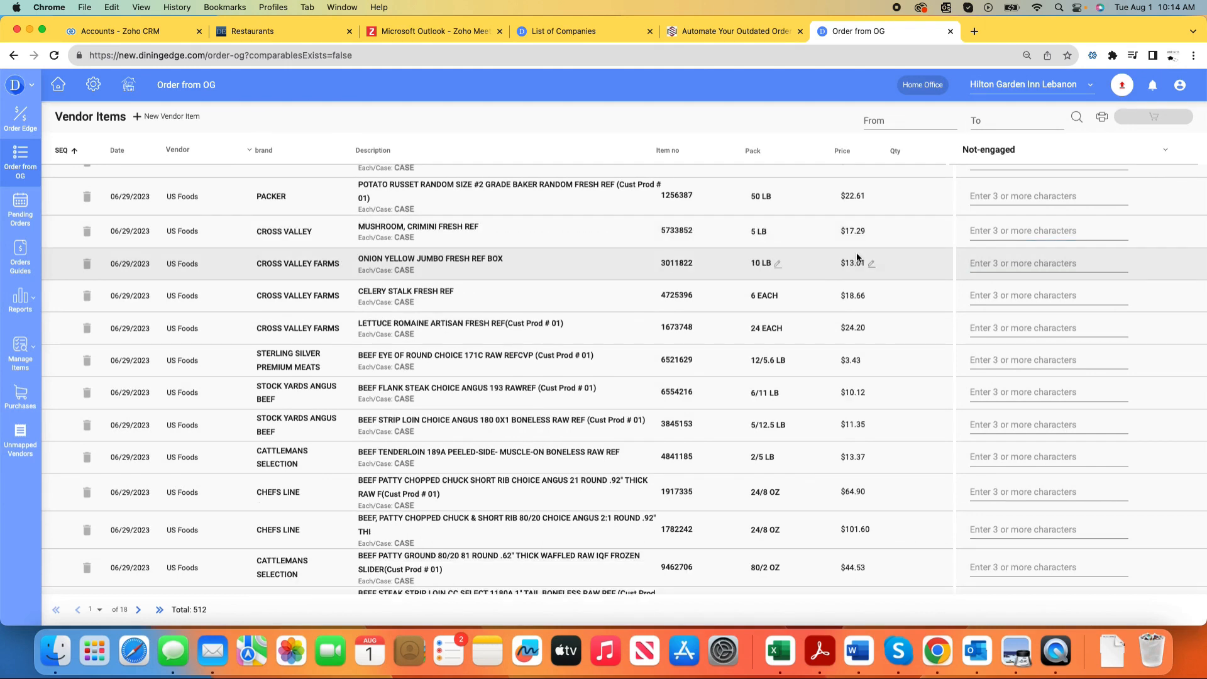
Search the product matches for Mushroom on the crimini mushroom vendor item and start a new product for it.
click(973, 230)
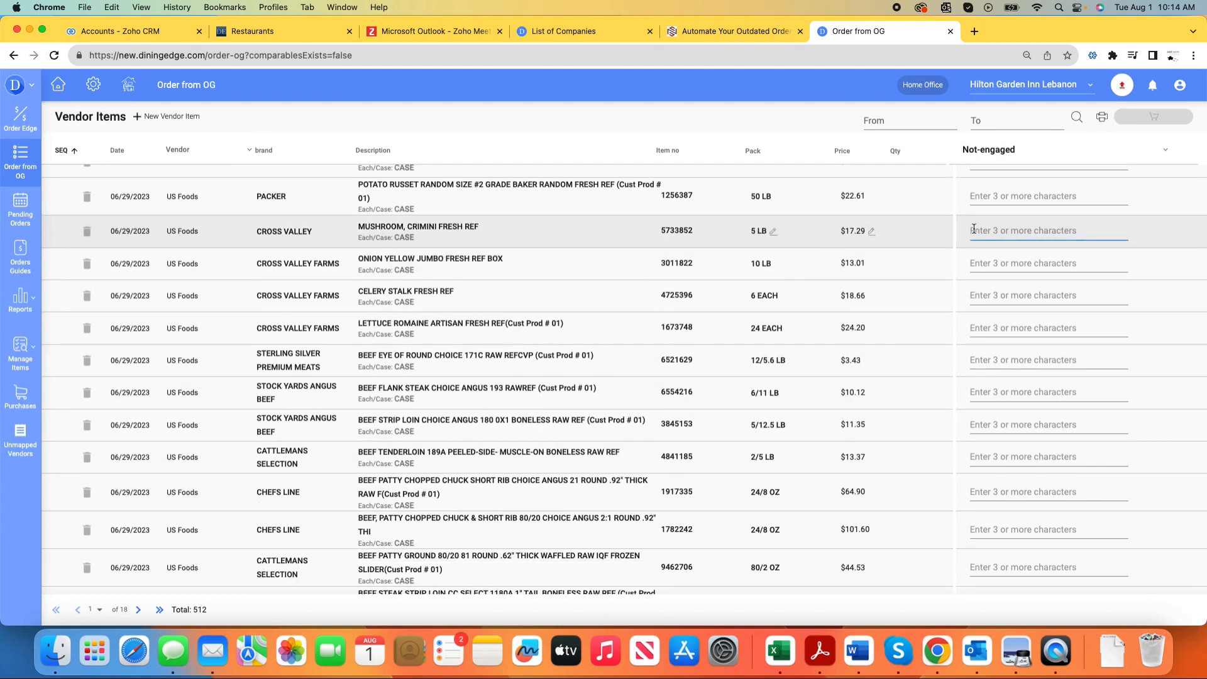
text(Mushroom)
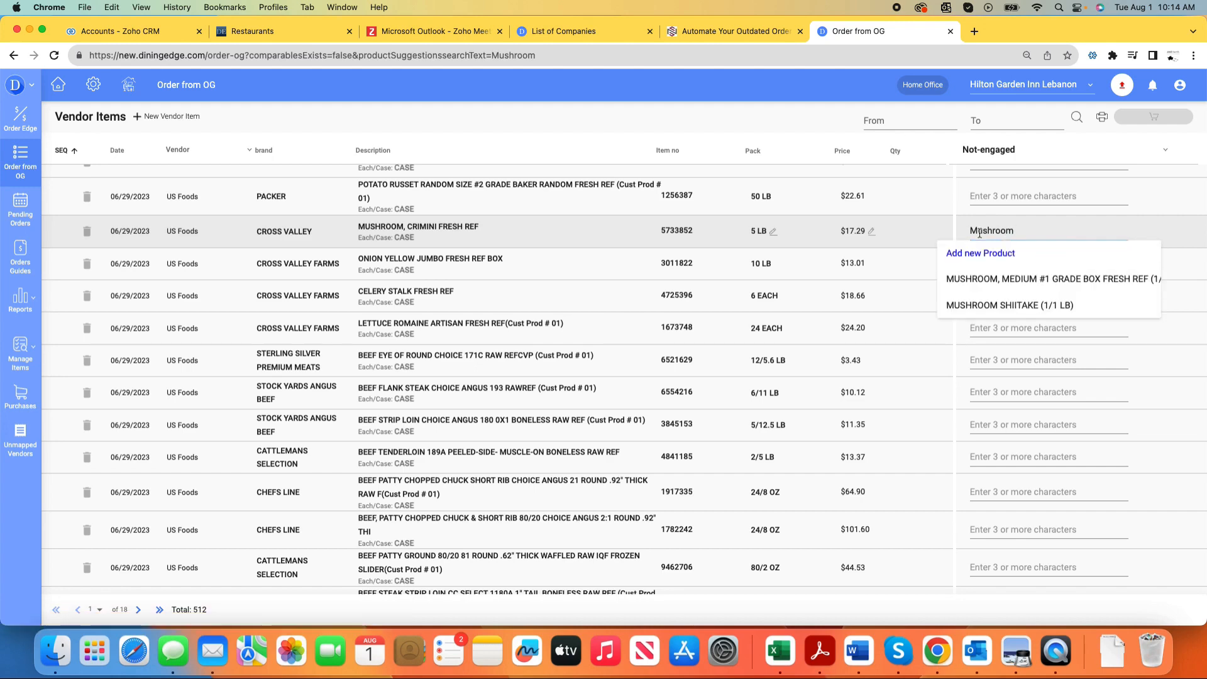
click(975, 256)
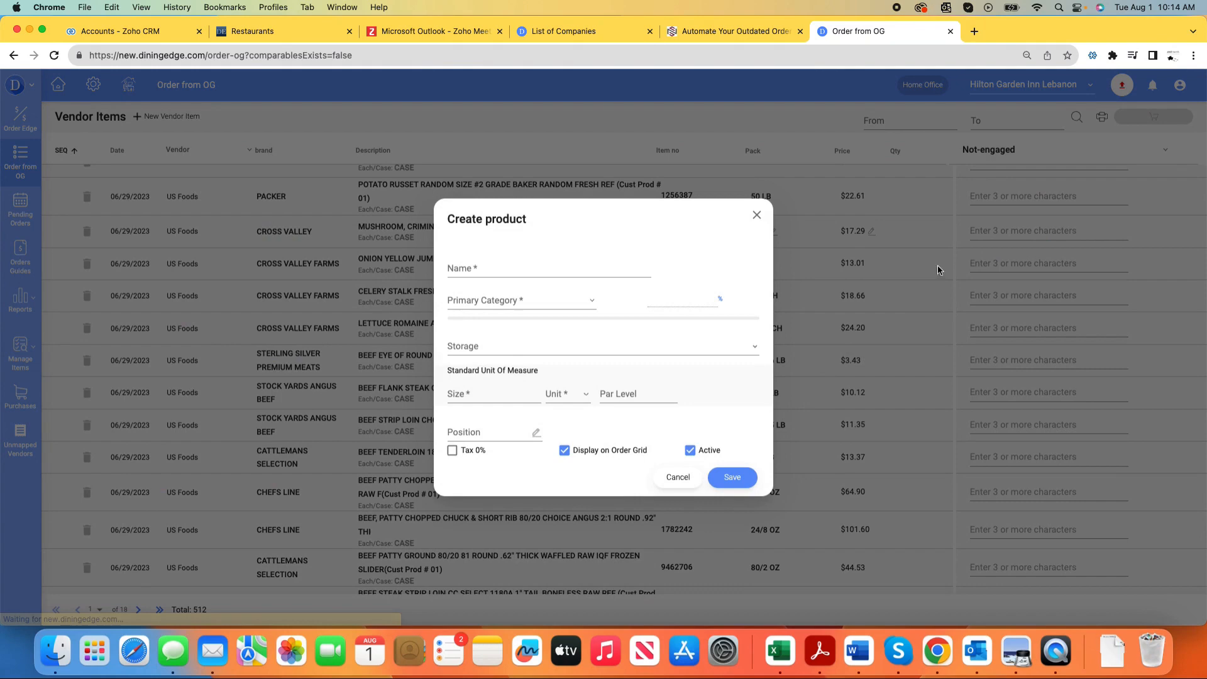
Name the new product Mushroom Crimini, assign it to the Produce category, and set its standard unit of measure to 1 LB.
click(542, 266)
click(571, 300)
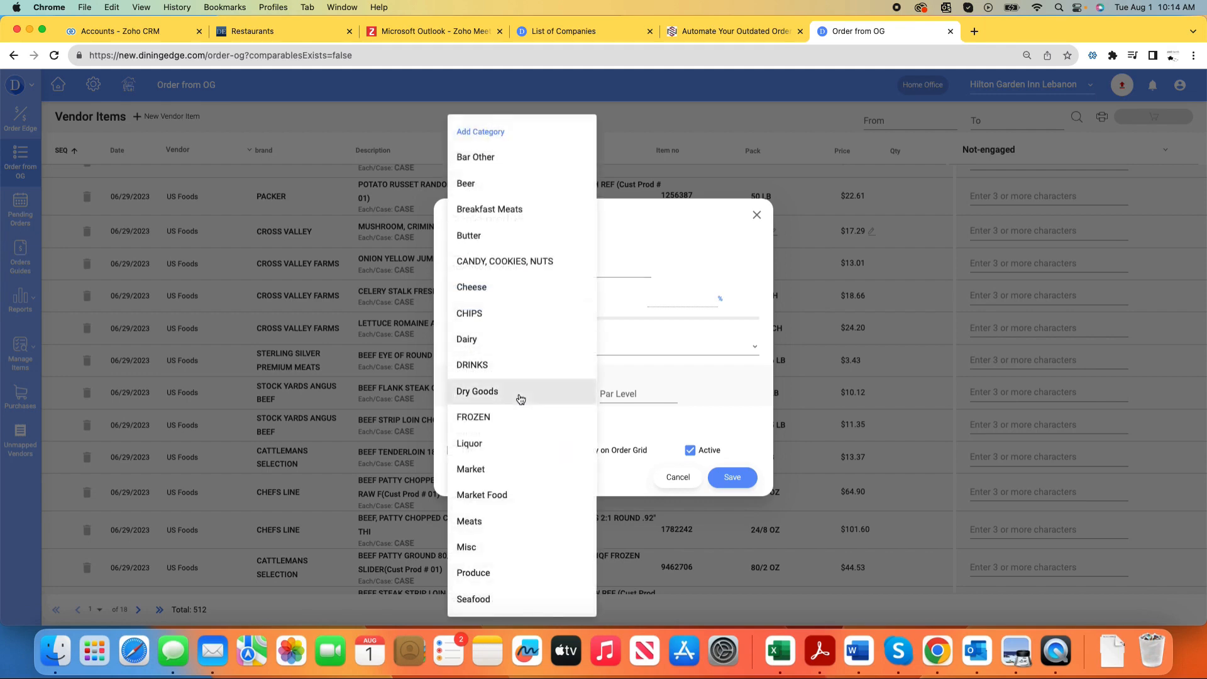
click(507, 578)
click(469, 392)
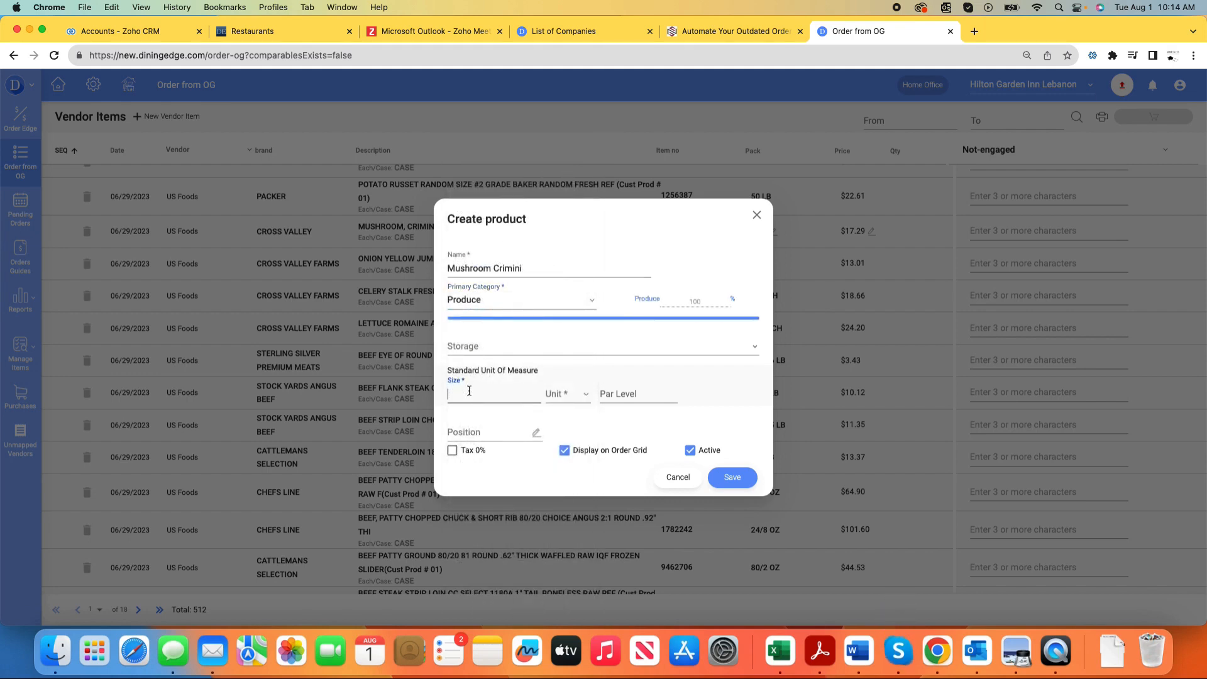
click(566, 394)
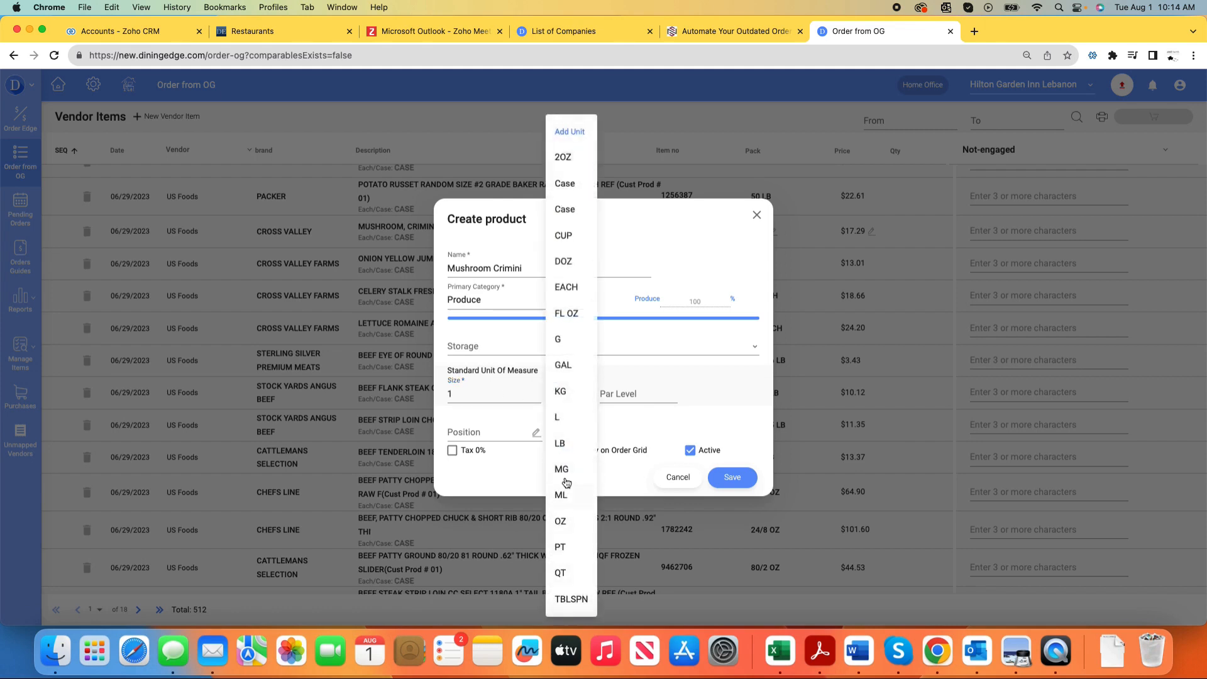
click(564, 444)
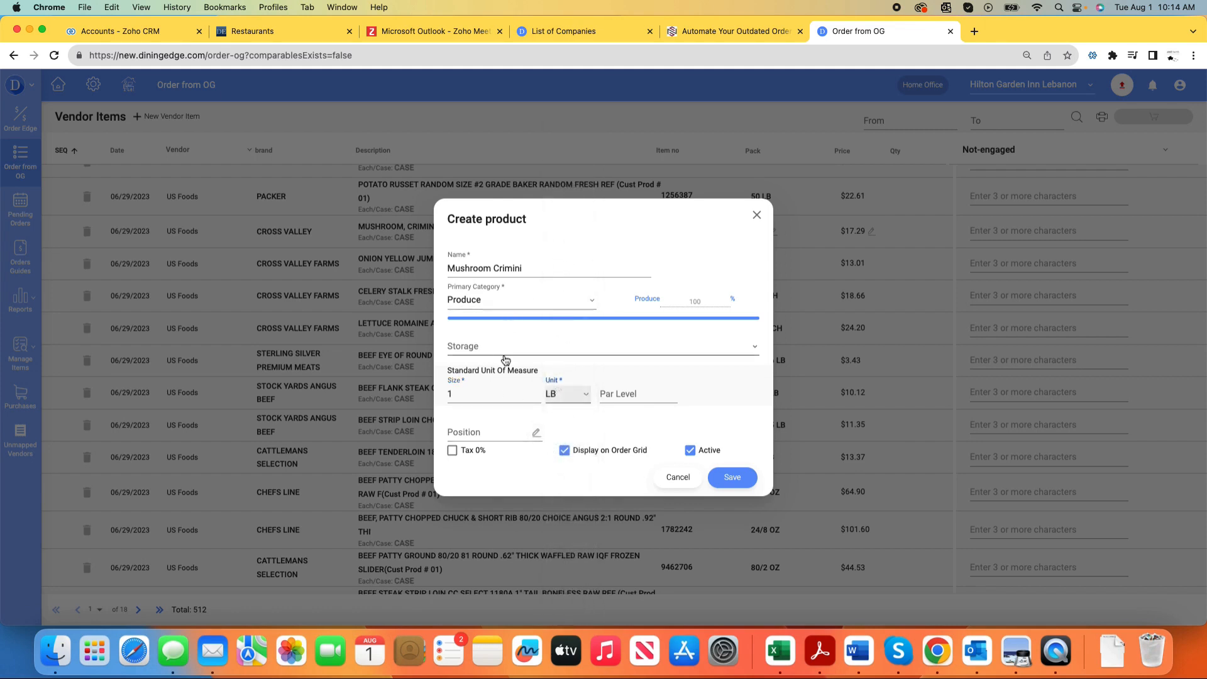
Store the new mushroom product under Walk-In Cooler Produce, save it, and close its unit management.
click(606, 356)
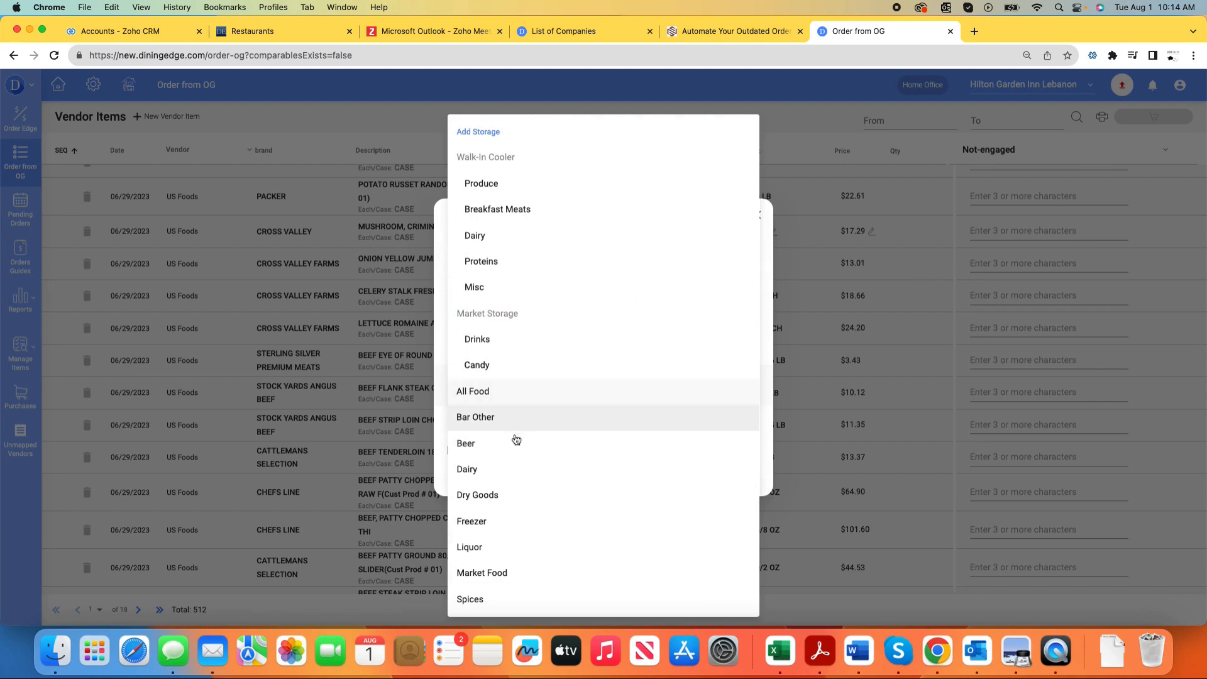
click(485, 184)
click(728, 477)
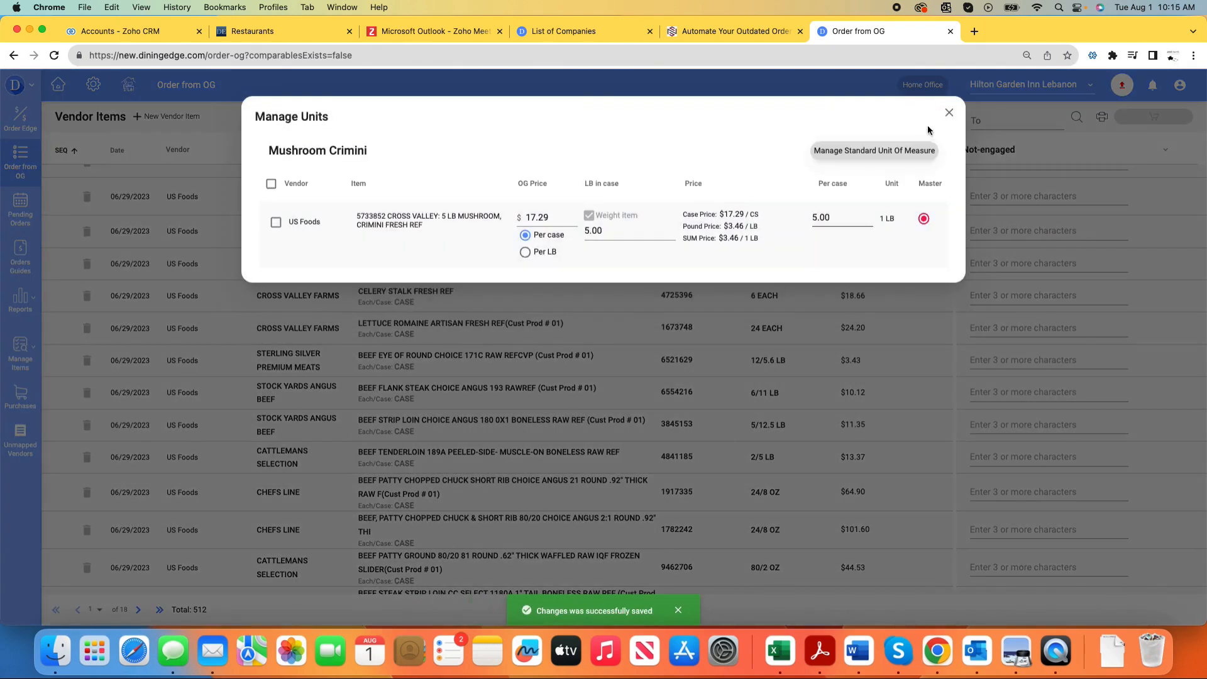
click(949, 113)
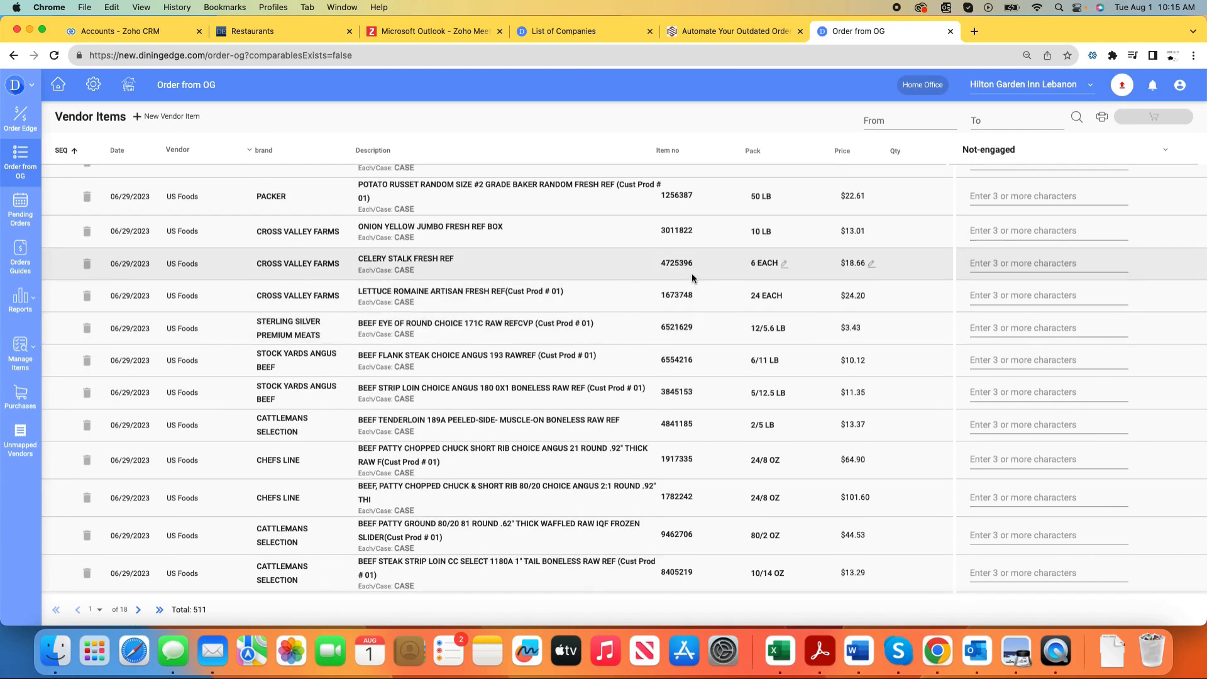
Search product matches for Honeydew on the honeydew melon vendor item and link it to the product HONEYDEW (1/1 EA).
scroll(692, 273, up, 5)
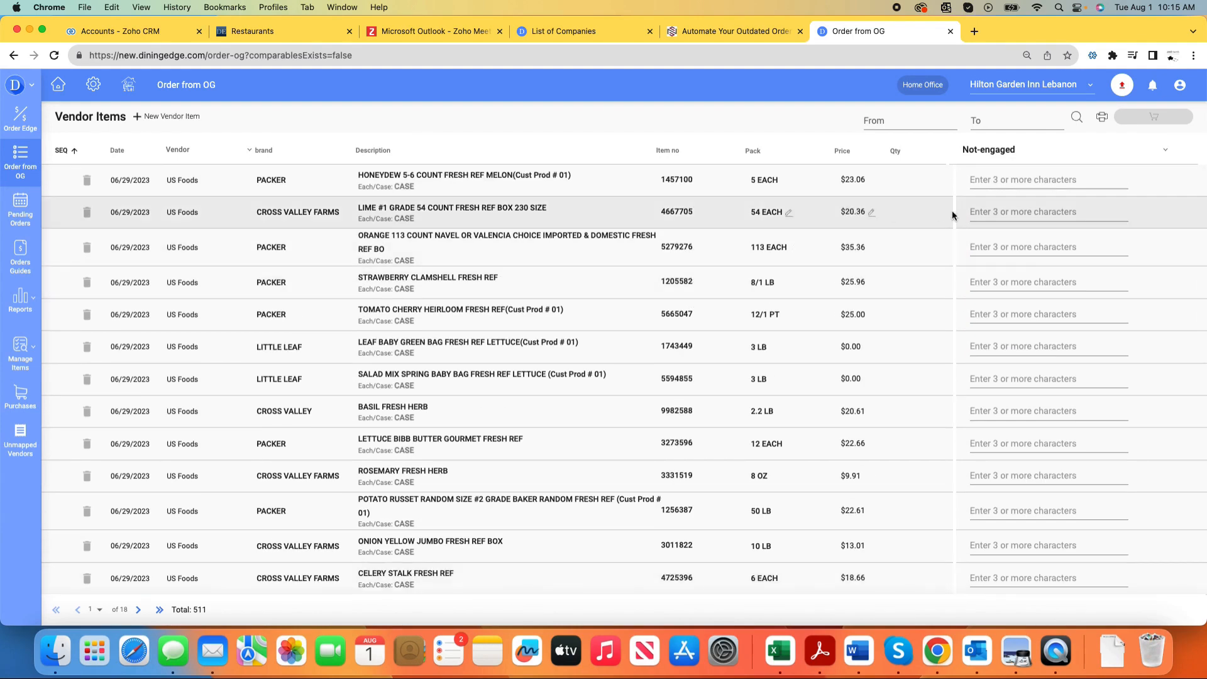
click(987, 211)
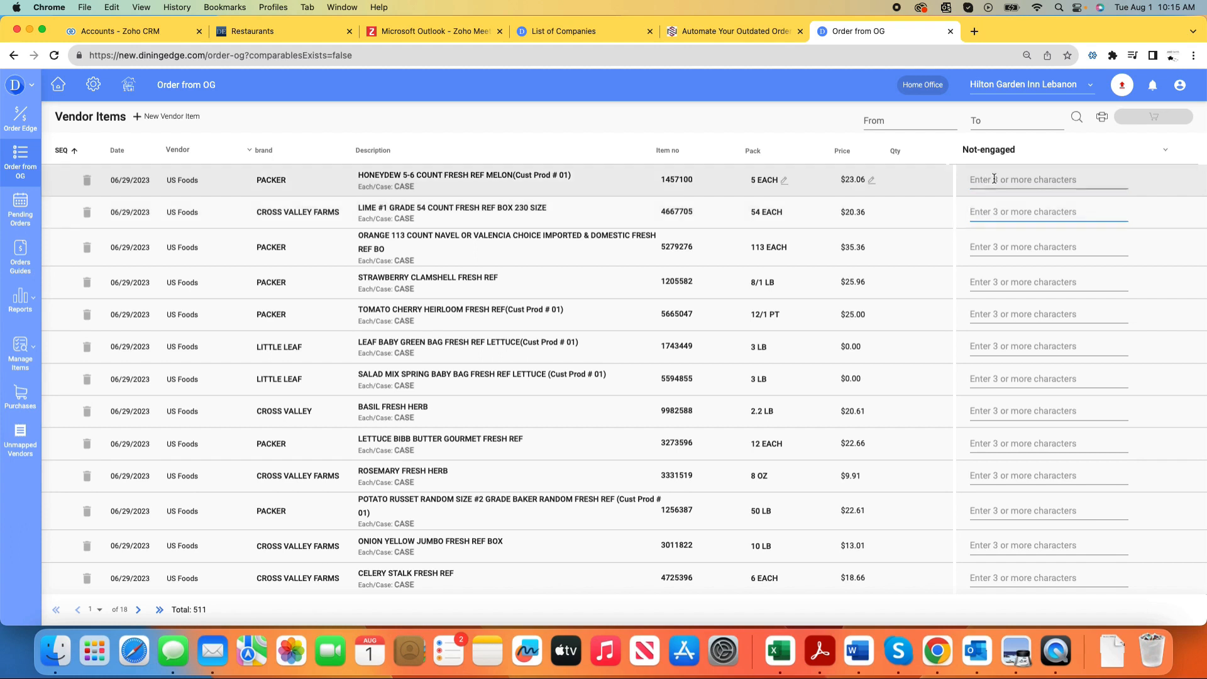
click(992, 177)
text(Ho)
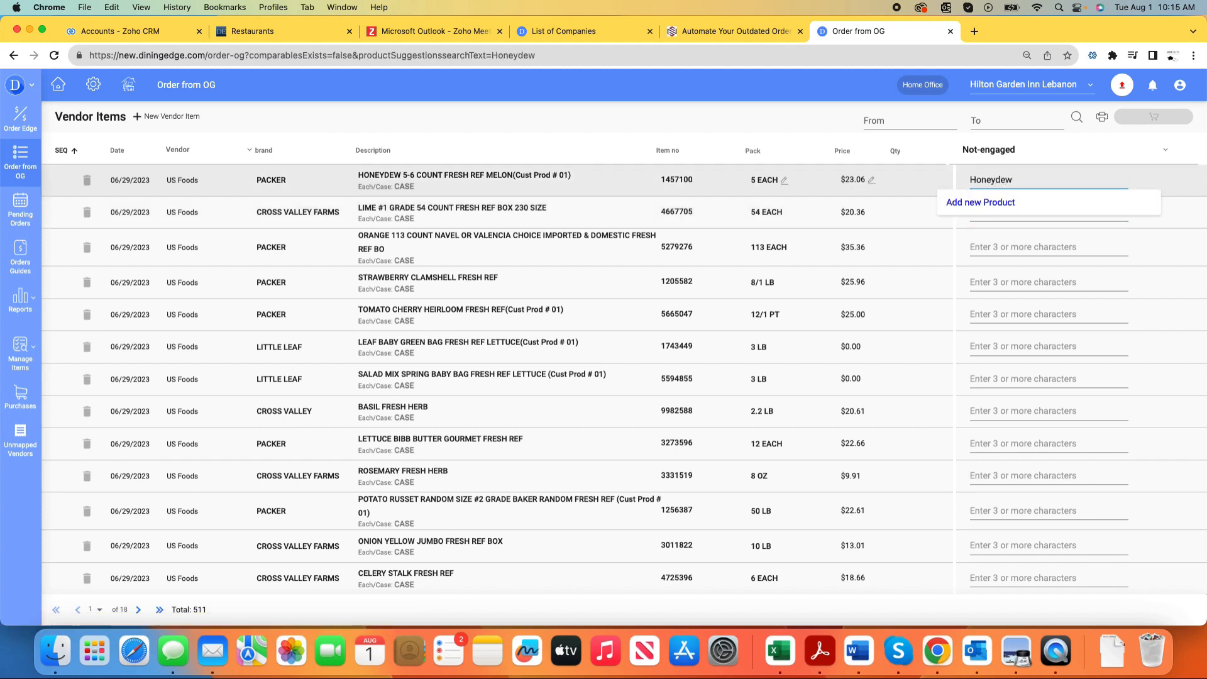
text(neydew)
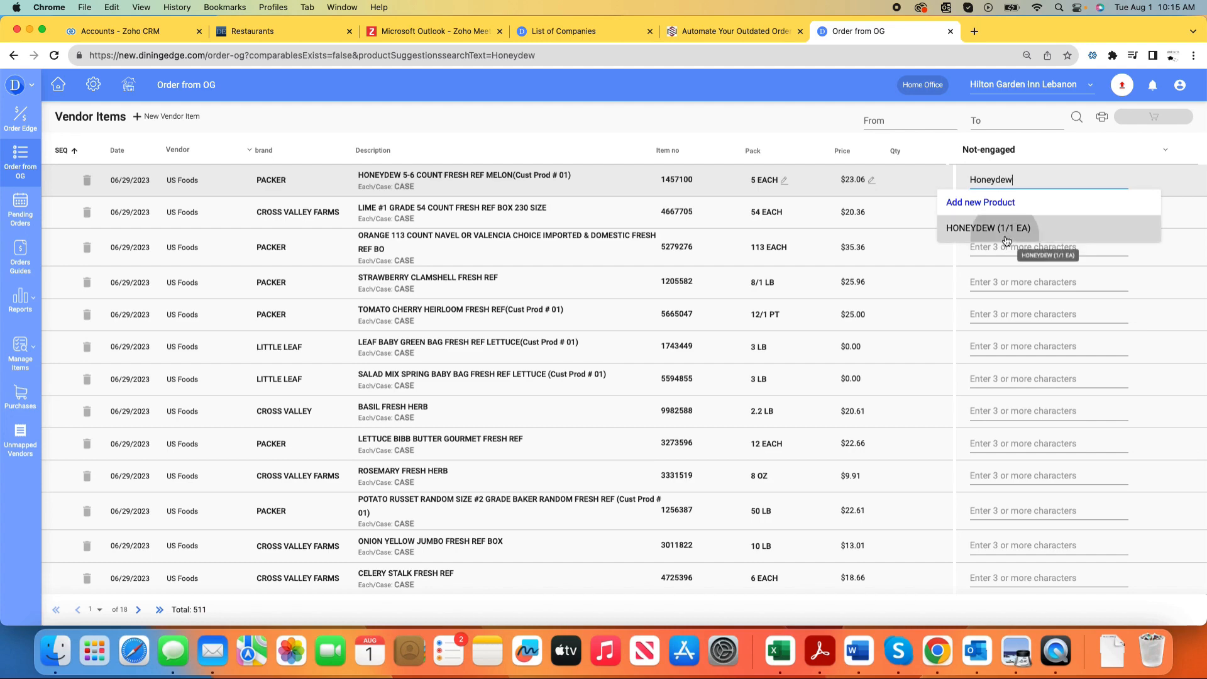
click(988, 227)
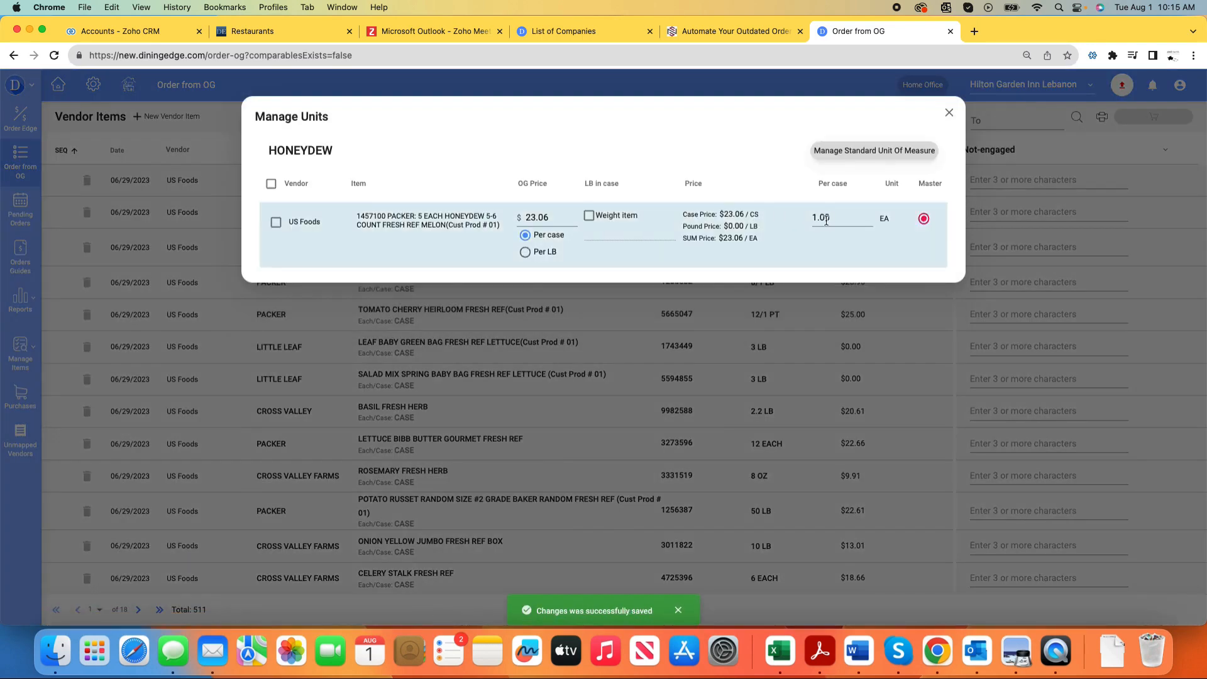
Set the honeydew item's per-case quantity to 5 EA and close its unit management.
double_click(820, 218)
text(5)
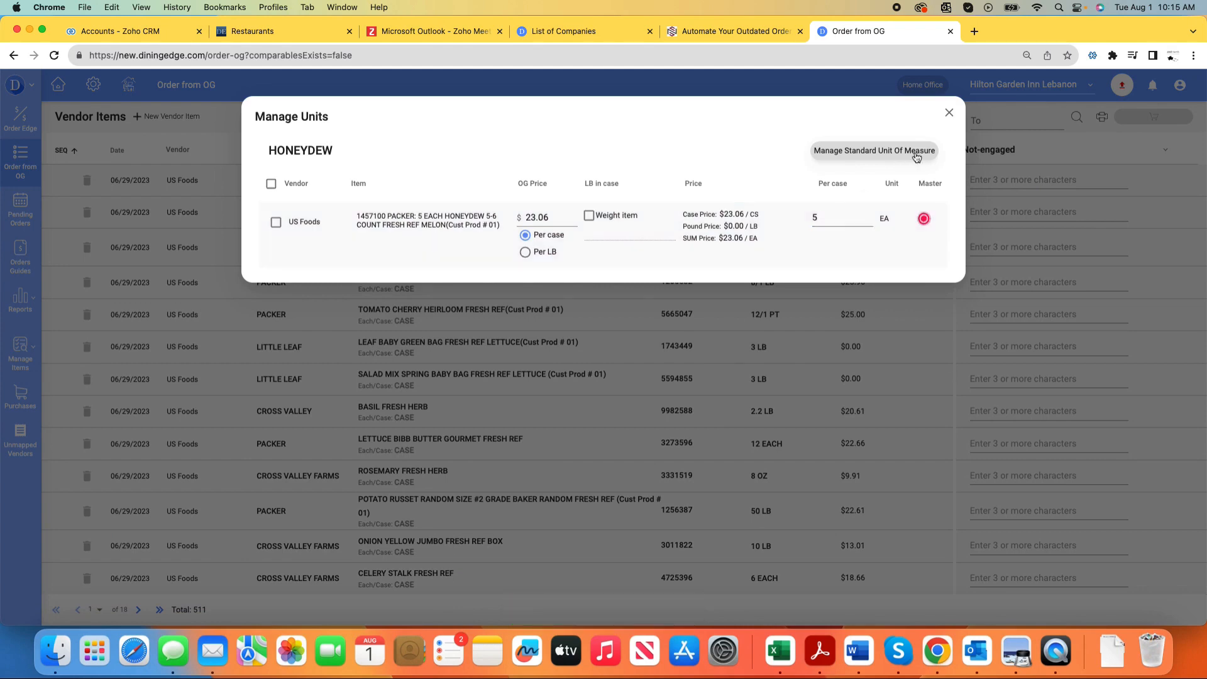
click(948, 113)
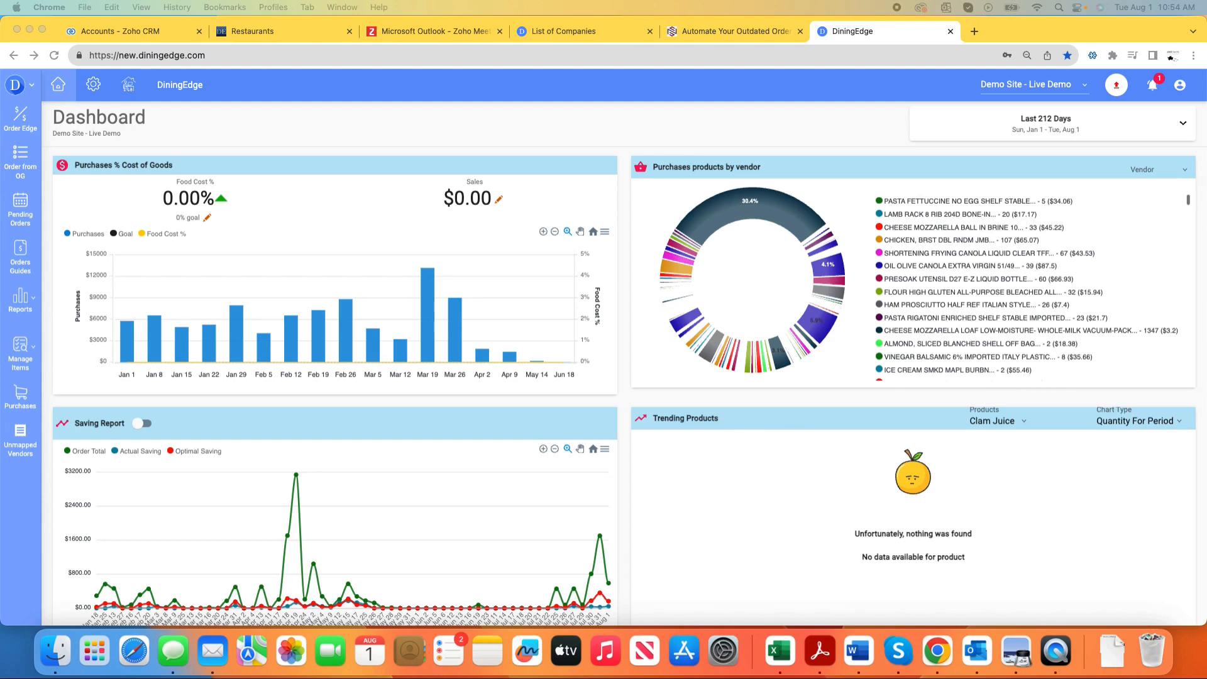
Open Order Edge, examine the vendor comparables of the Mayo product, and return to the order grid.
click(20, 119)
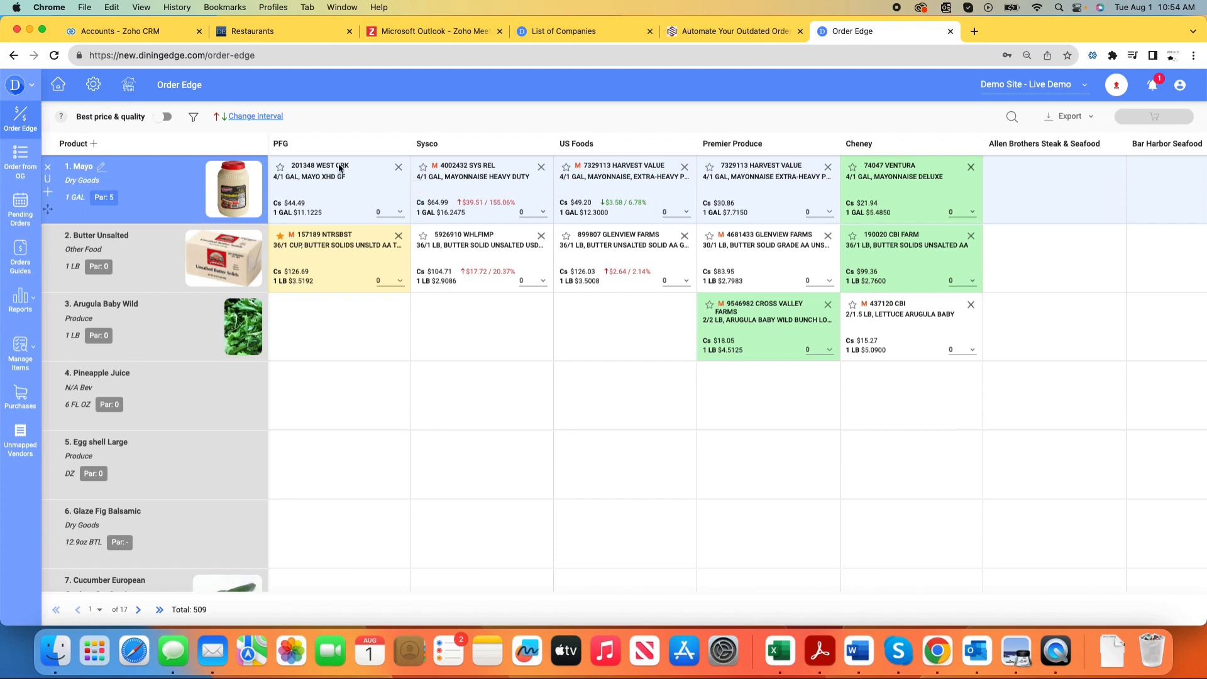
click(67, 198)
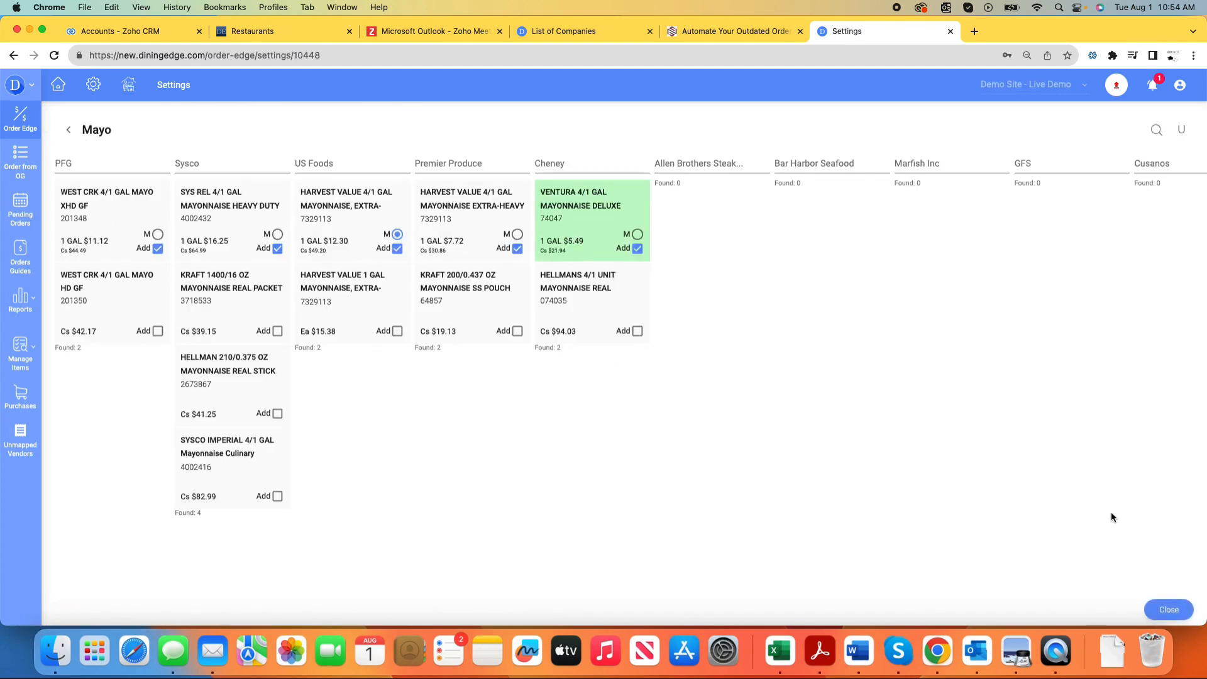
click(1169, 609)
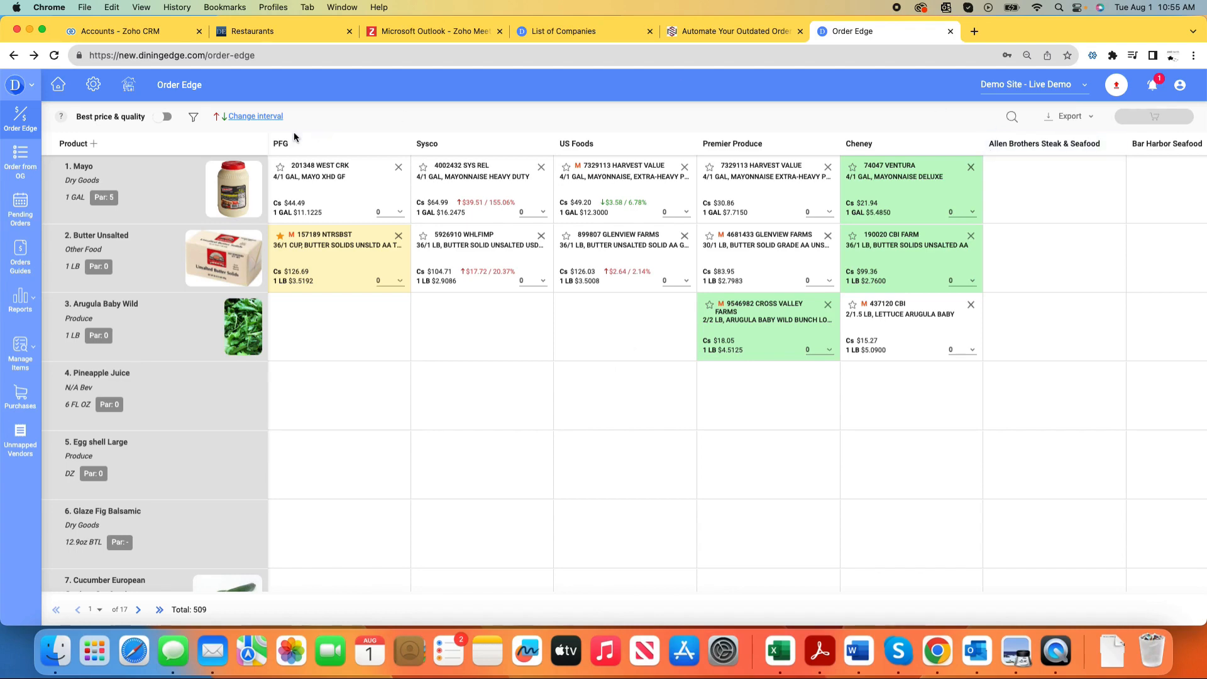
Review the category and vendor filters with Food as filter name, close them without applying, and show the price-change interval choices.
click(194, 119)
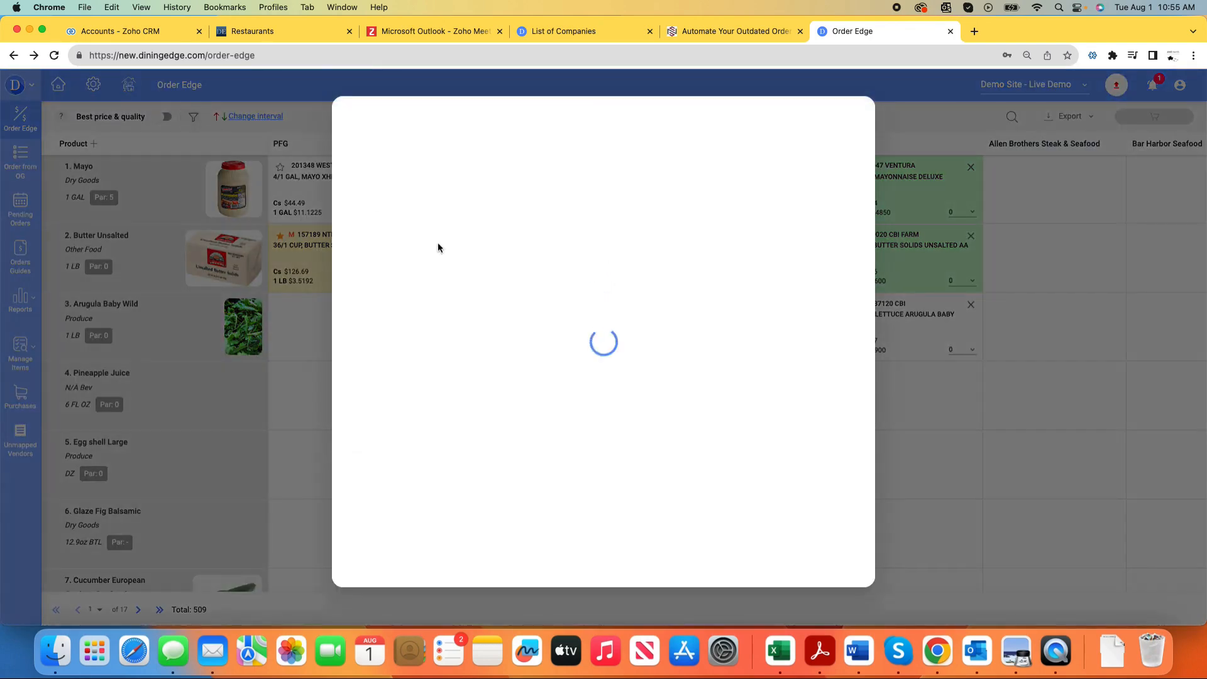
click(365, 319)
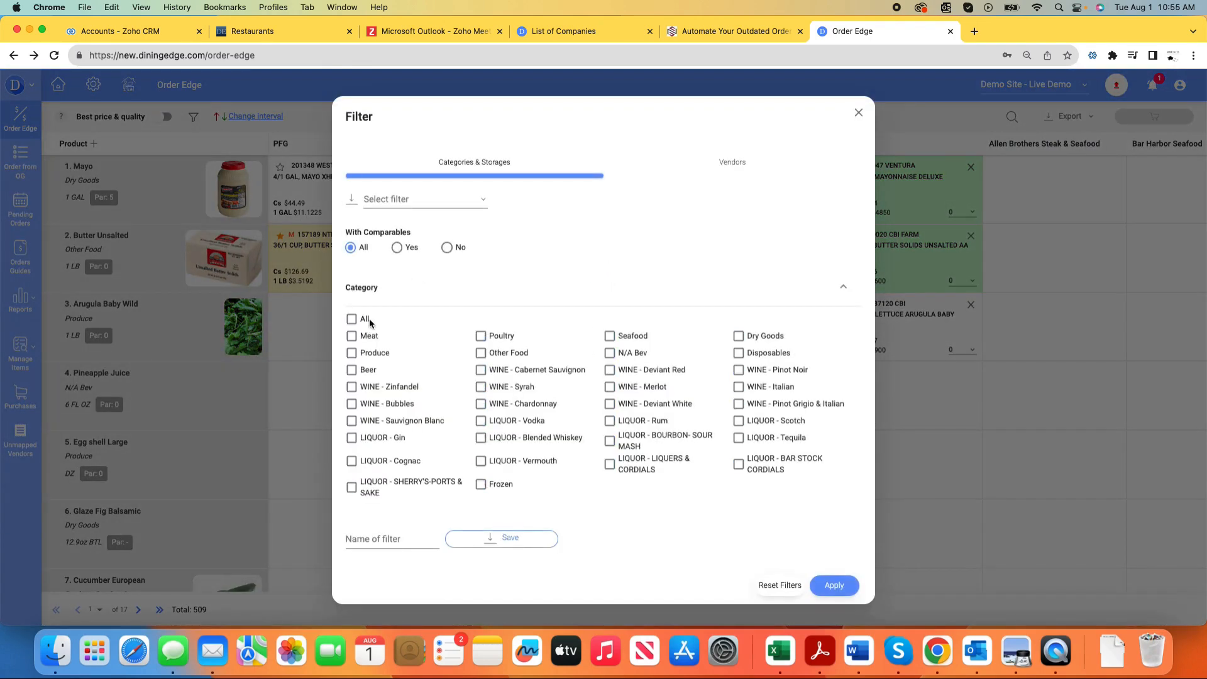
click(369, 323)
click(741, 171)
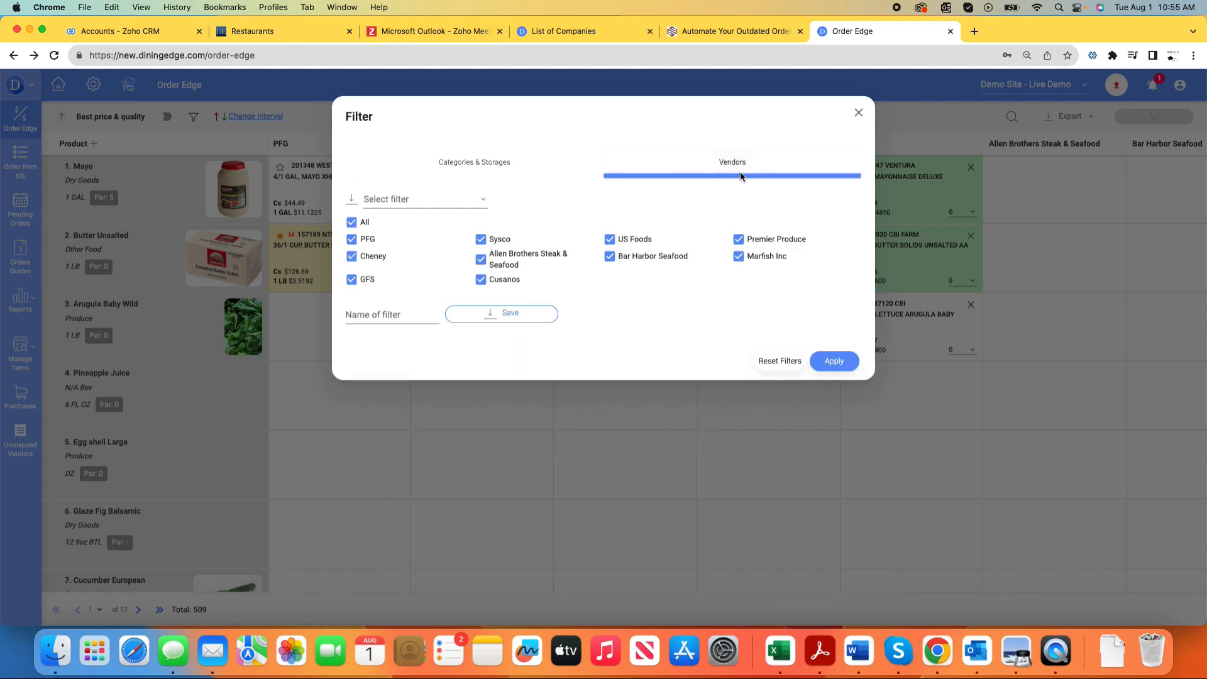
click(389, 314)
click(416, 345)
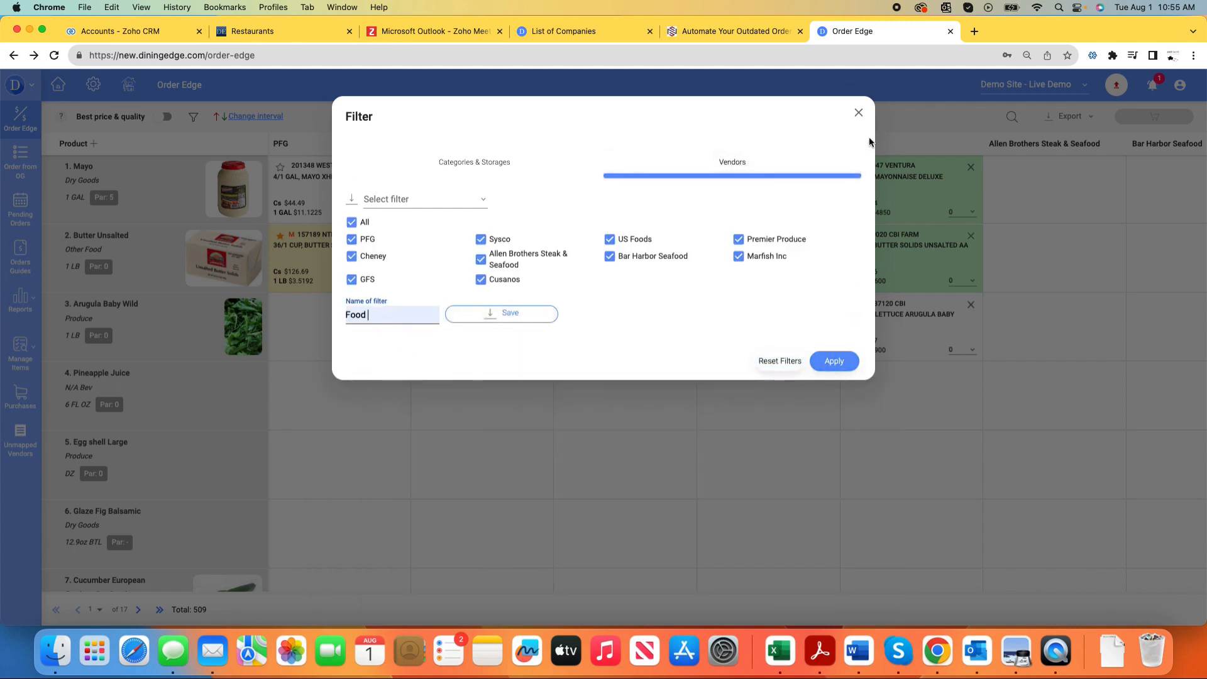
click(858, 112)
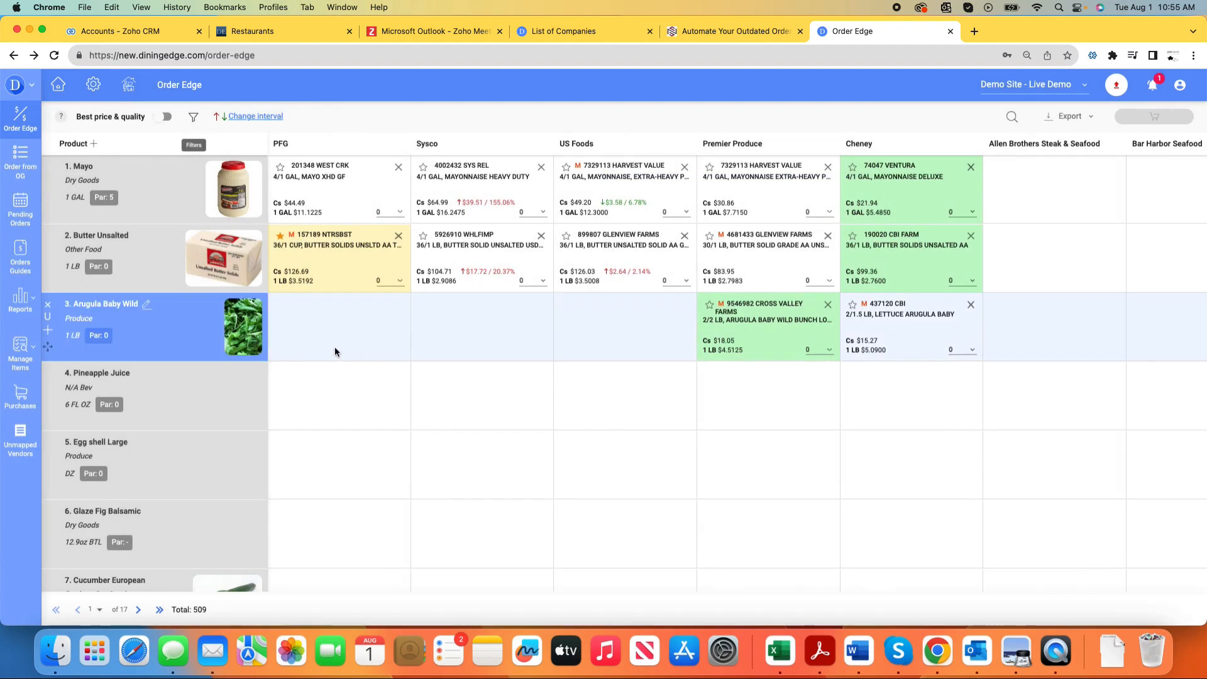
click(258, 116)
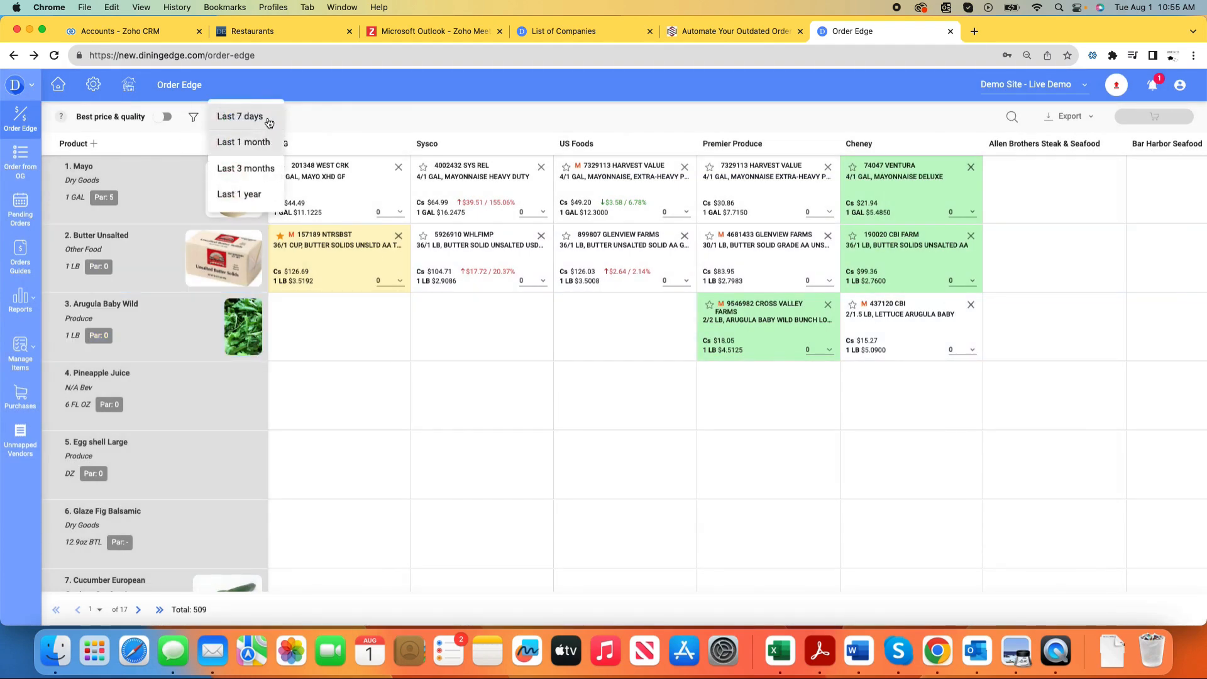
Search the order grid for egg, mark the PFG item of Egg Yolk Plain Liq as favorite, and clear the search.
click(1012, 117)
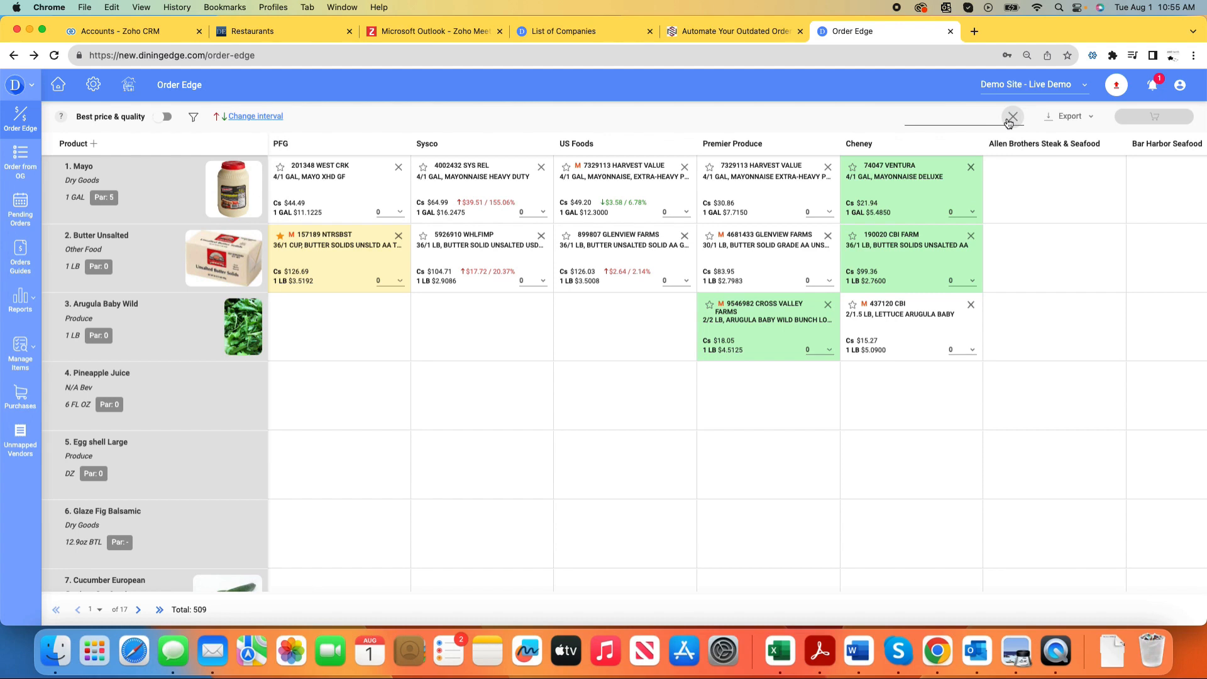
text(egg)
key(Return)
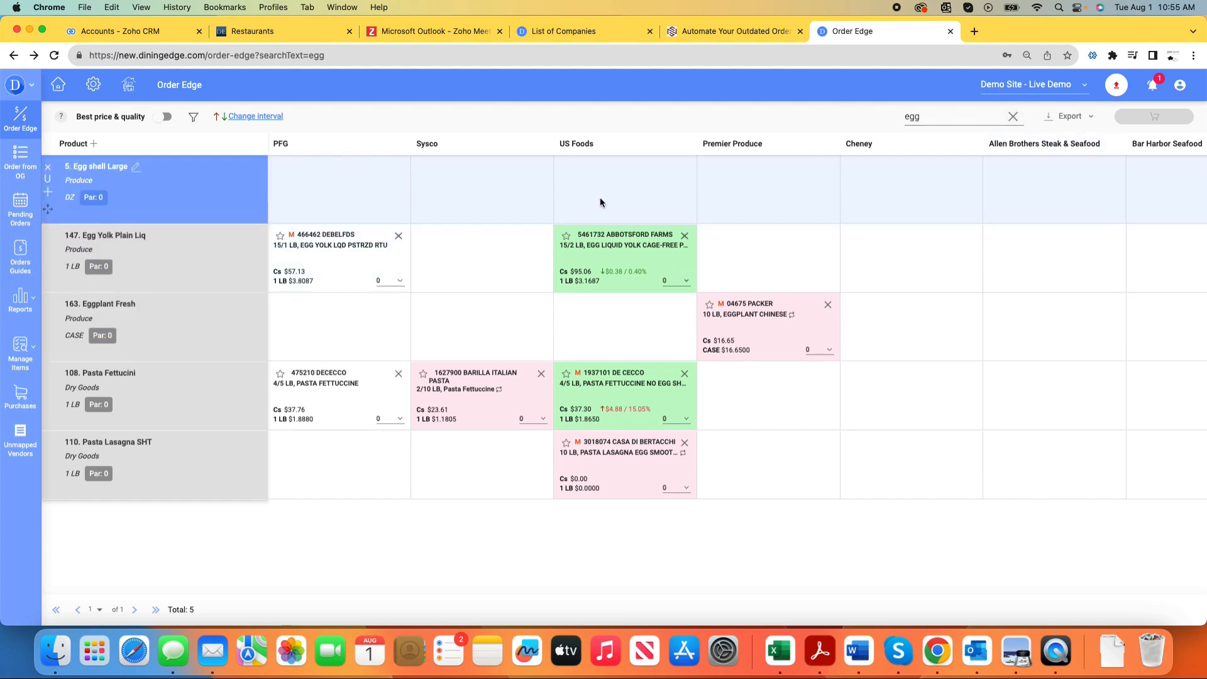
click(280, 236)
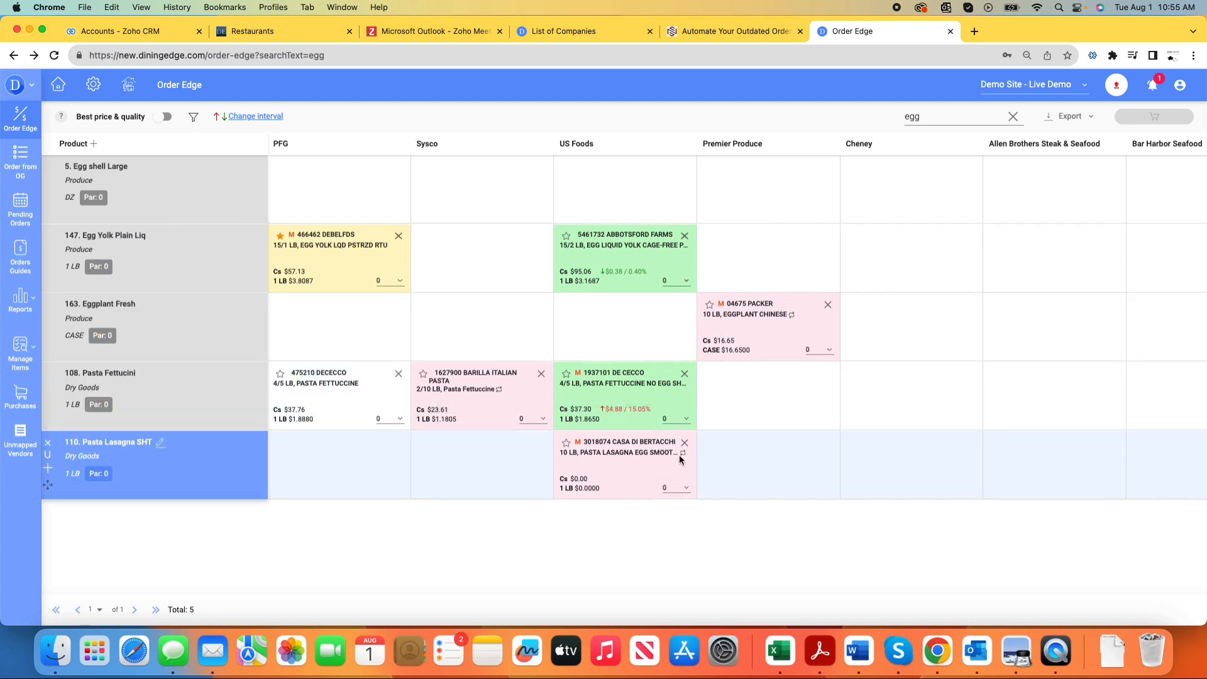
click(1013, 116)
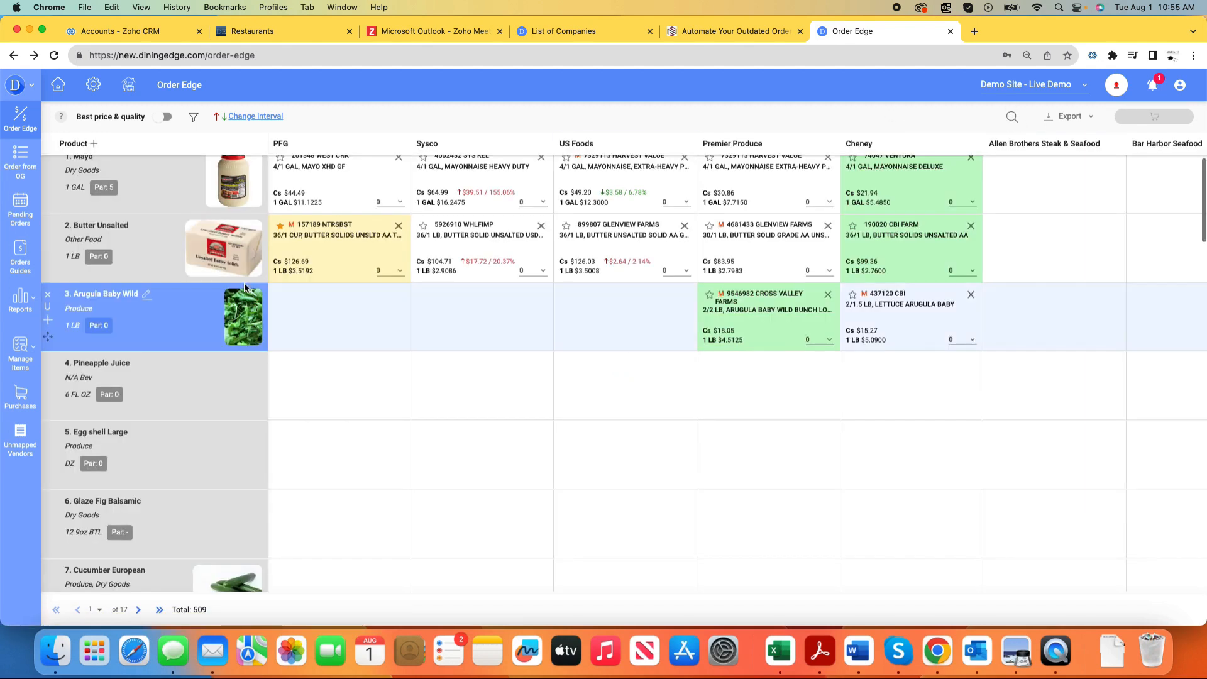
scroll(244, 287, down, 2)
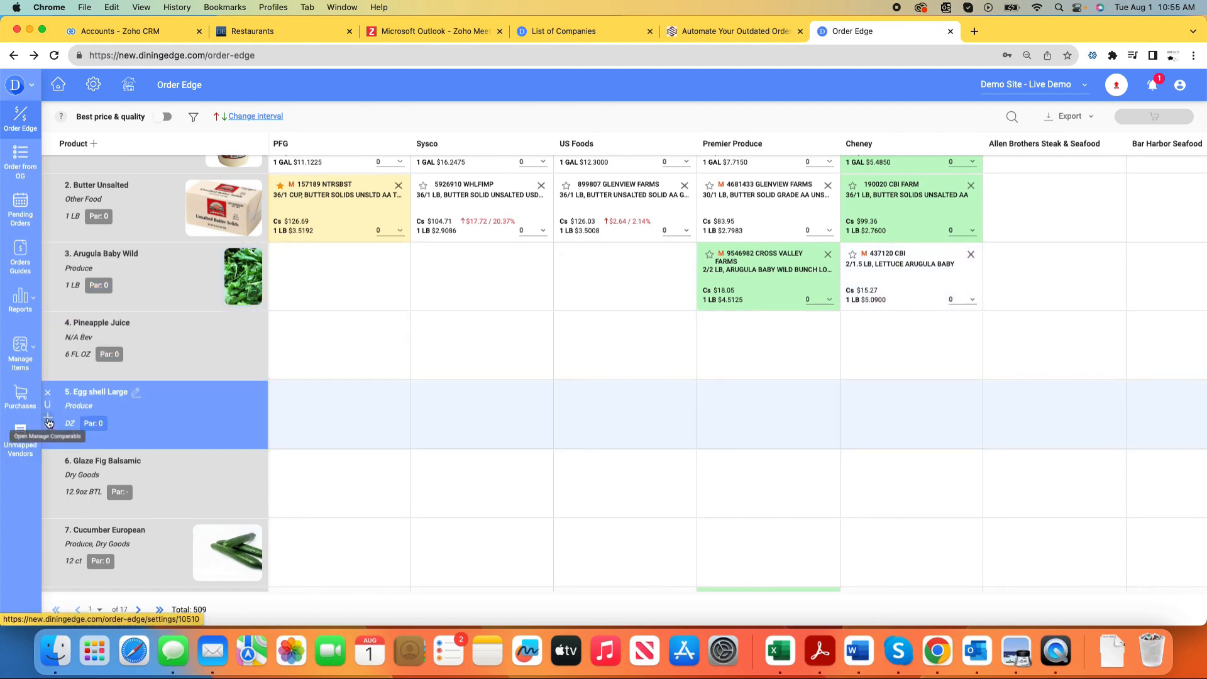
click(50, 422)
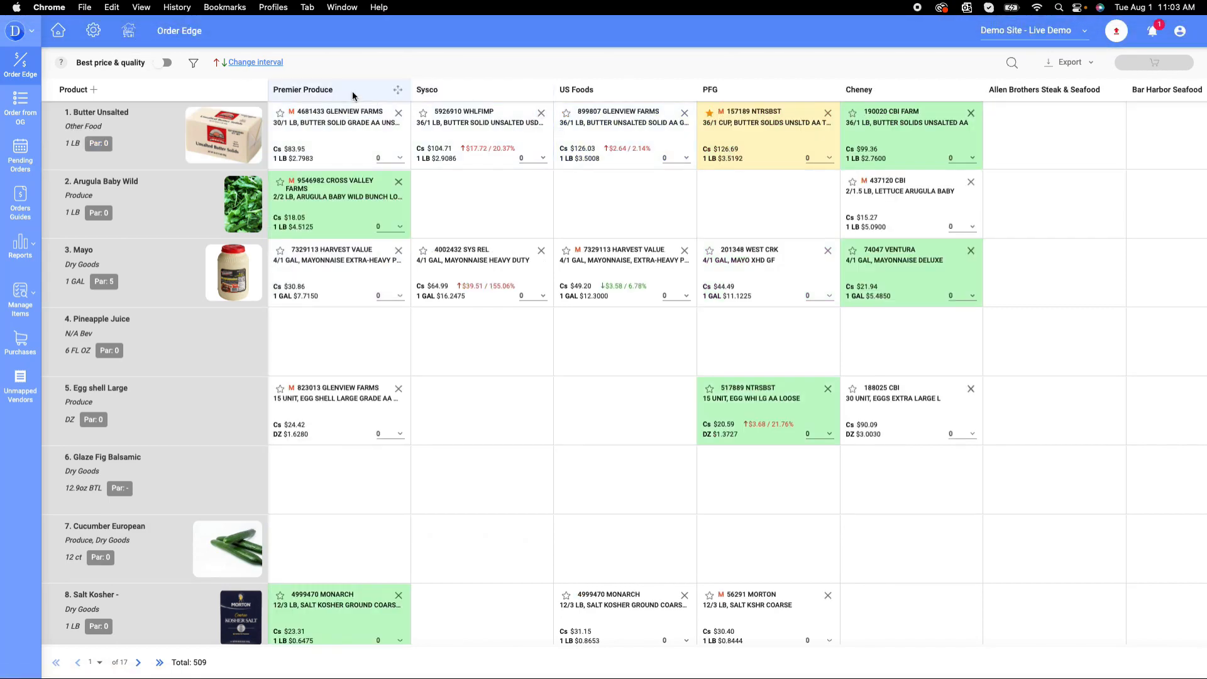
Move the Premier Produce vendor column to just after PFG, and move the Butter Unsalted product row further down the list.
drag(352, 91, 640, 98)
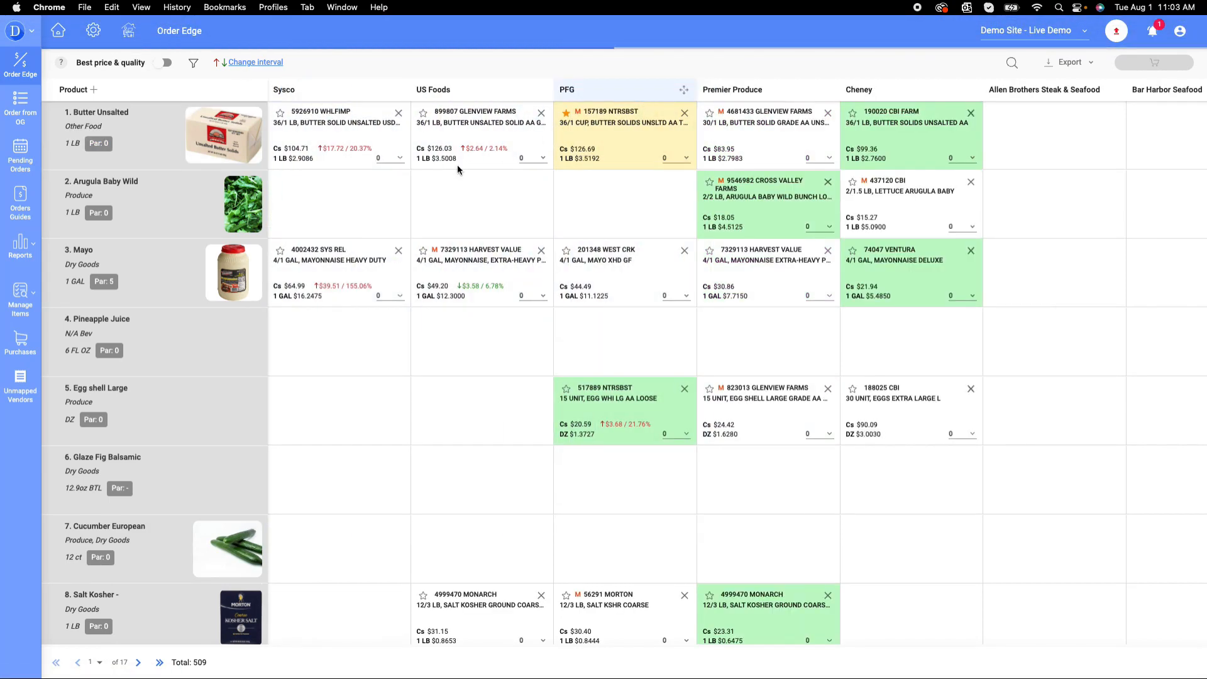
drag(49, 146, 46, 330)
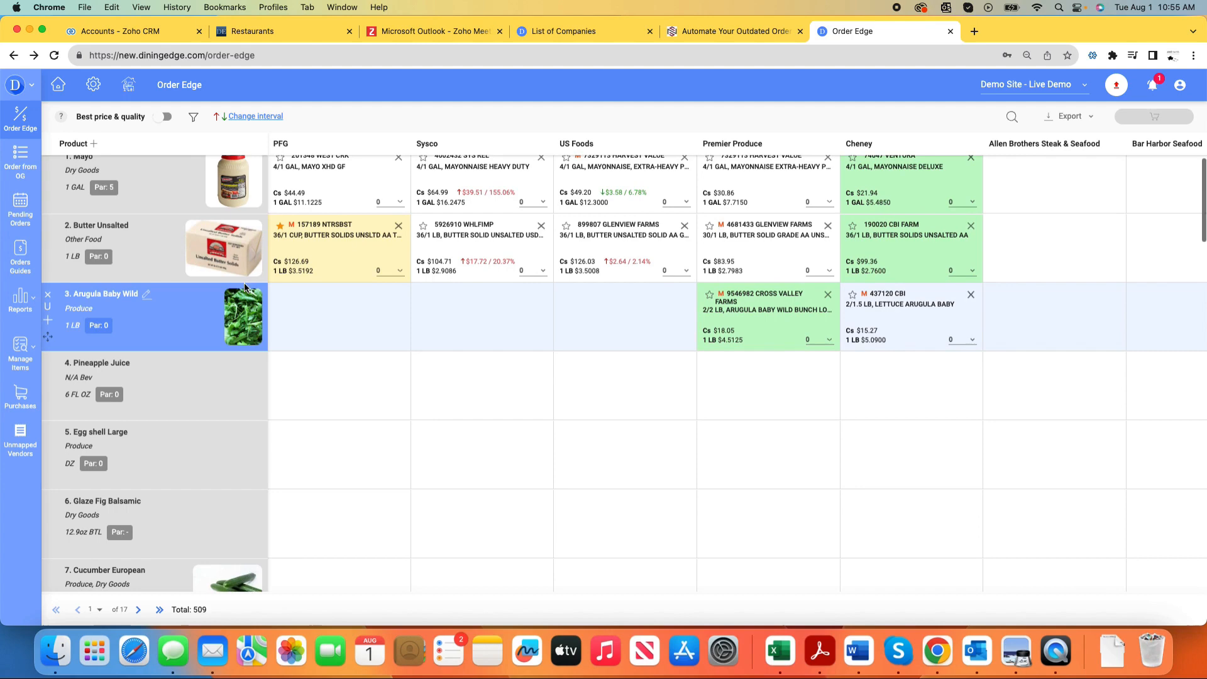
Open the comparables of Egg shell Large, search for egg, and add the PFG item NTRSBST 15 UNIT EGG WHI LG AA LOOSE.
scroll(244, 286, down, 2)
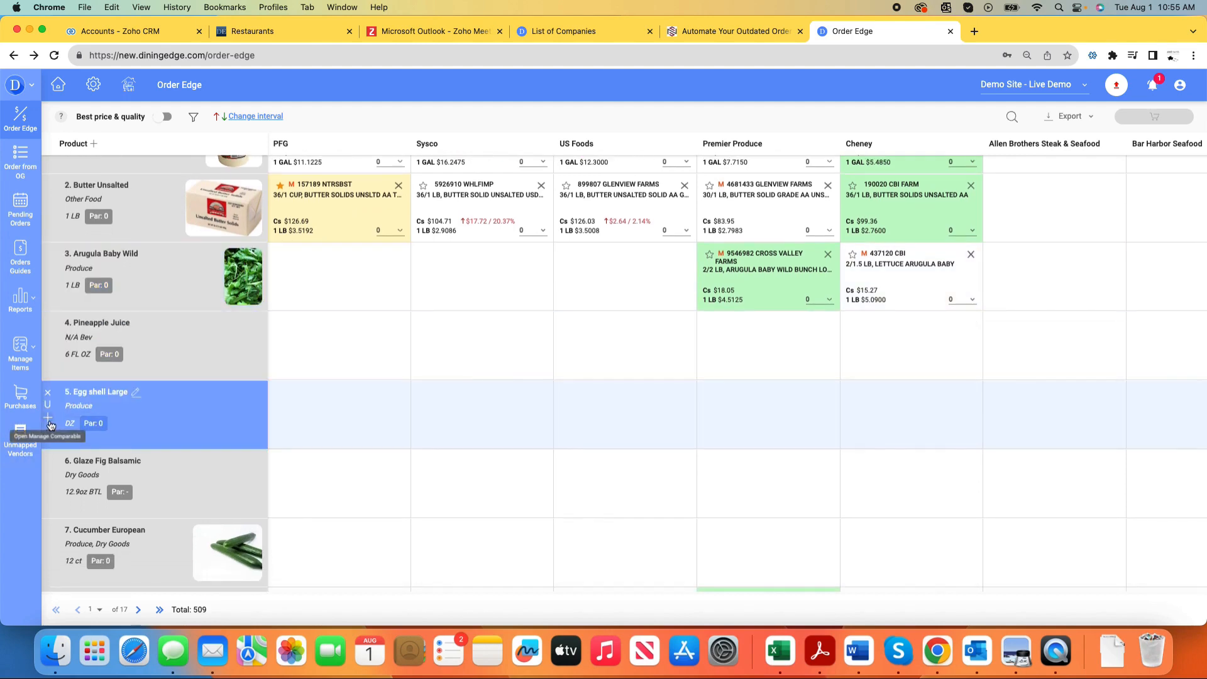
click(45, 428)
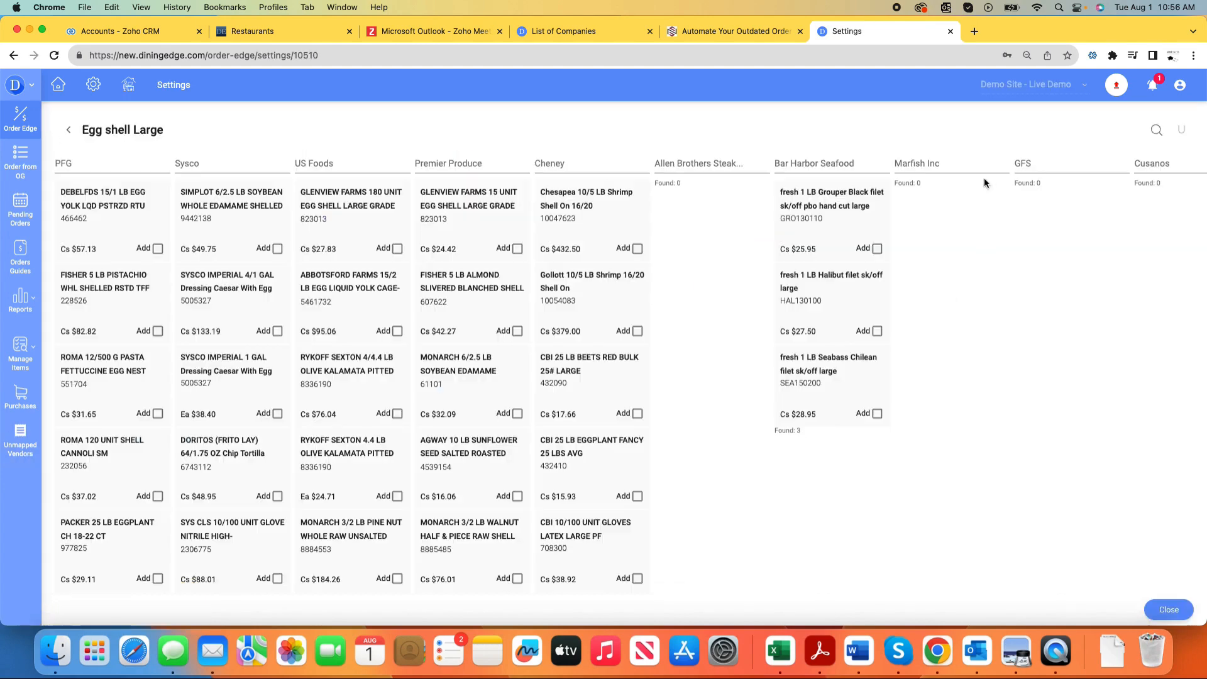
click(1156, 130)
text(egg)
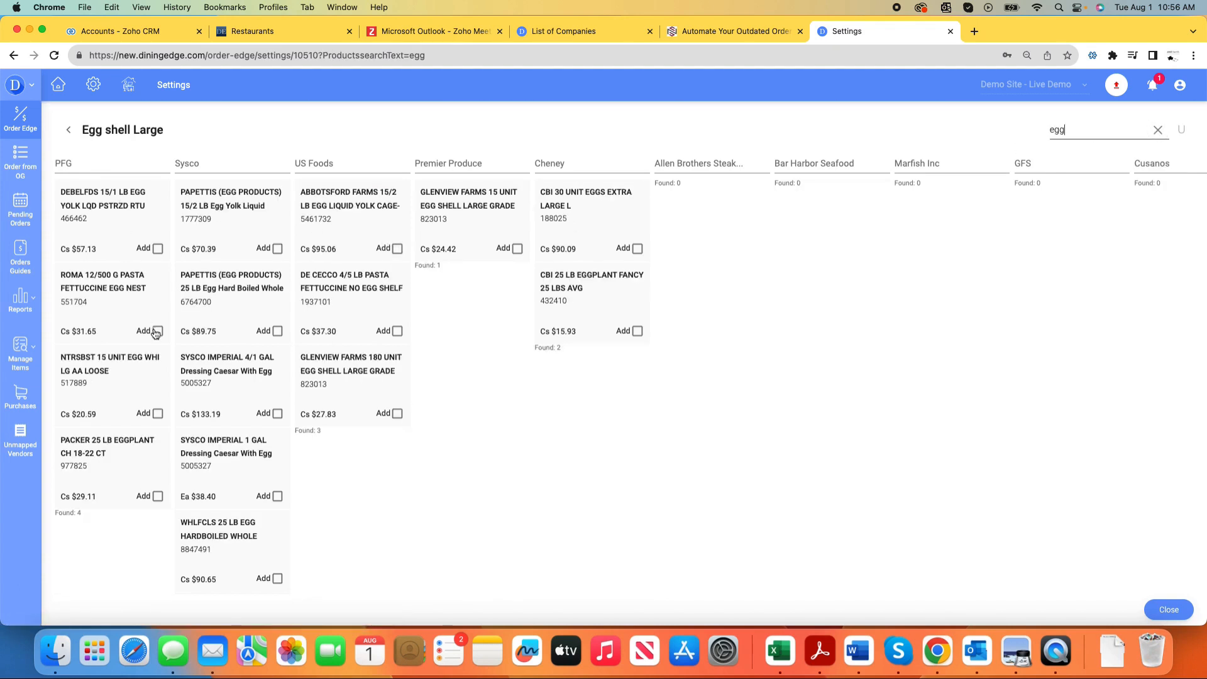
click(158, 415)
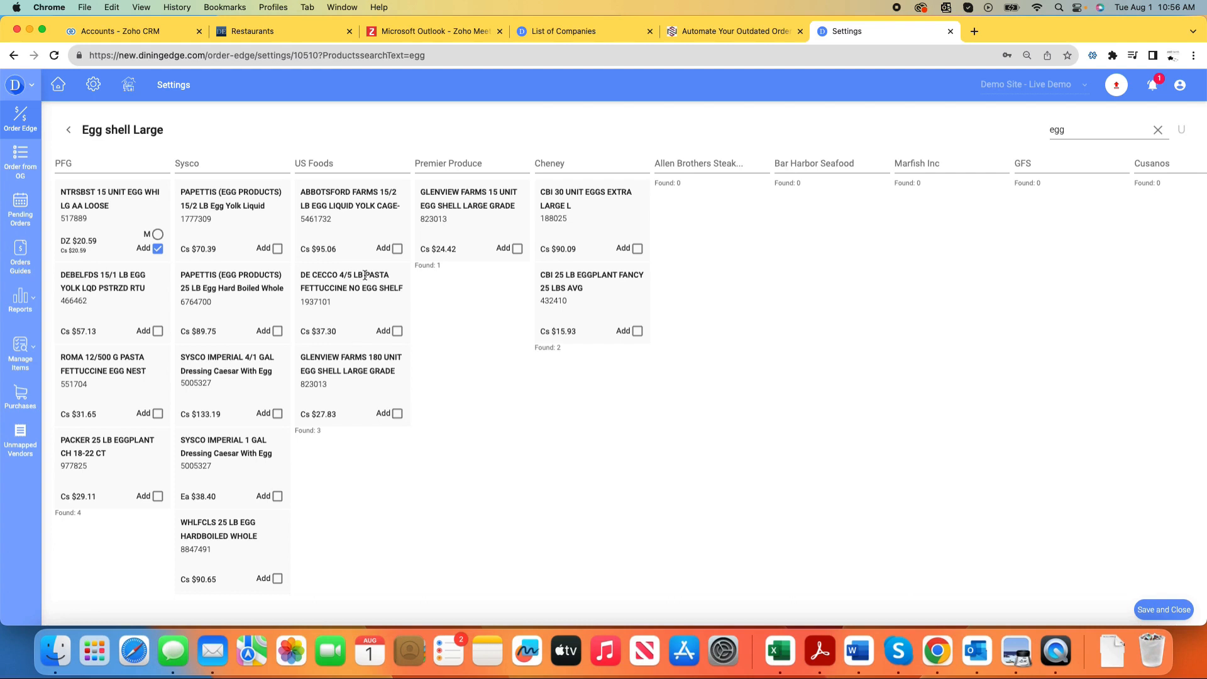
Add the Premier Produce GLENVIEW FARMS and Cheney CBI 30 UNIT egg items to Egg shell Large, make Premier Produce the master, and save.
click(517, 248)
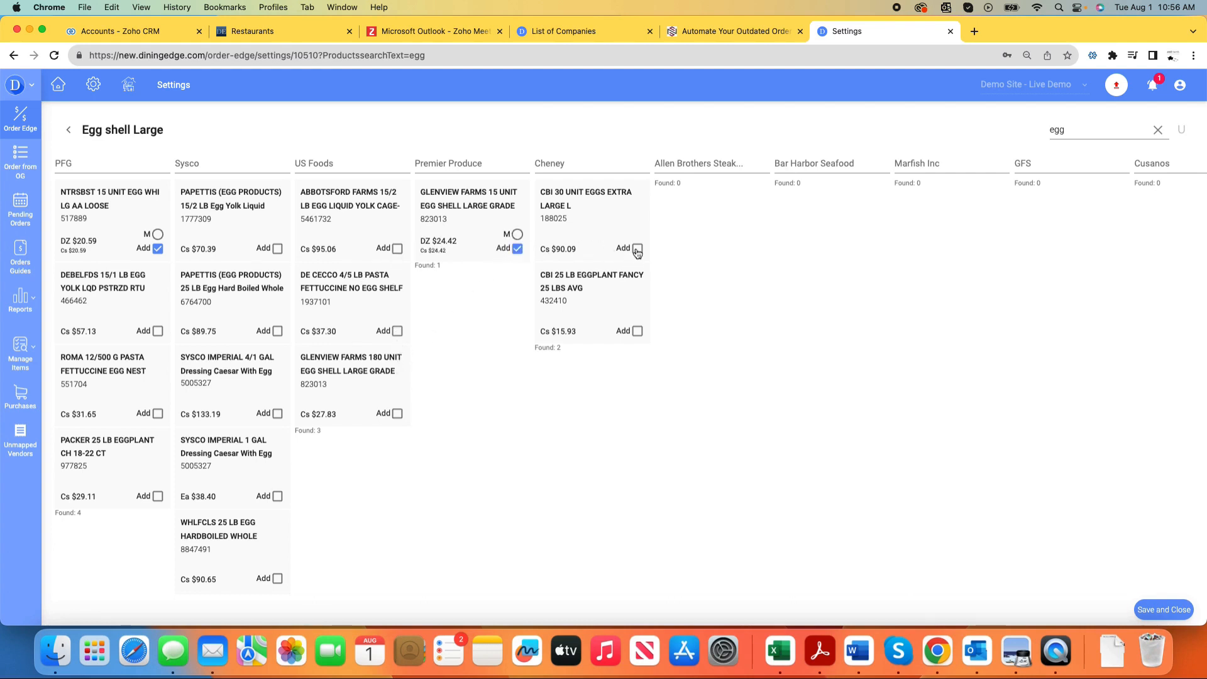
click(638, 248)
click(516, 234)
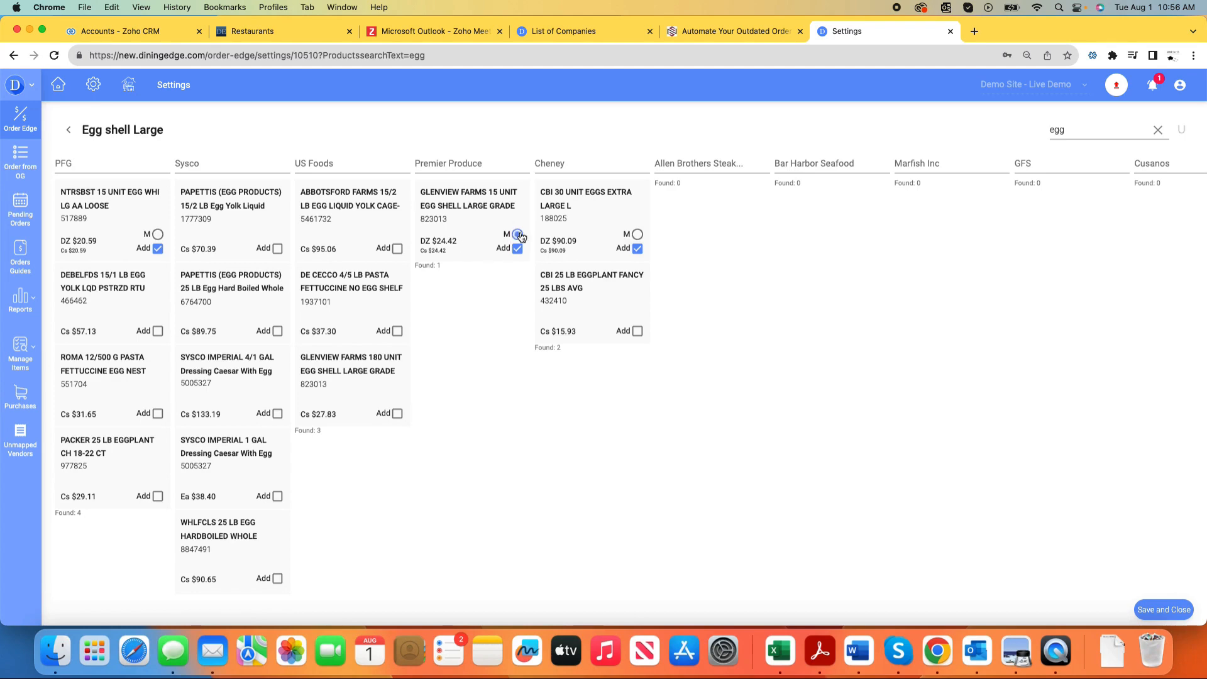
click(1163, 609)
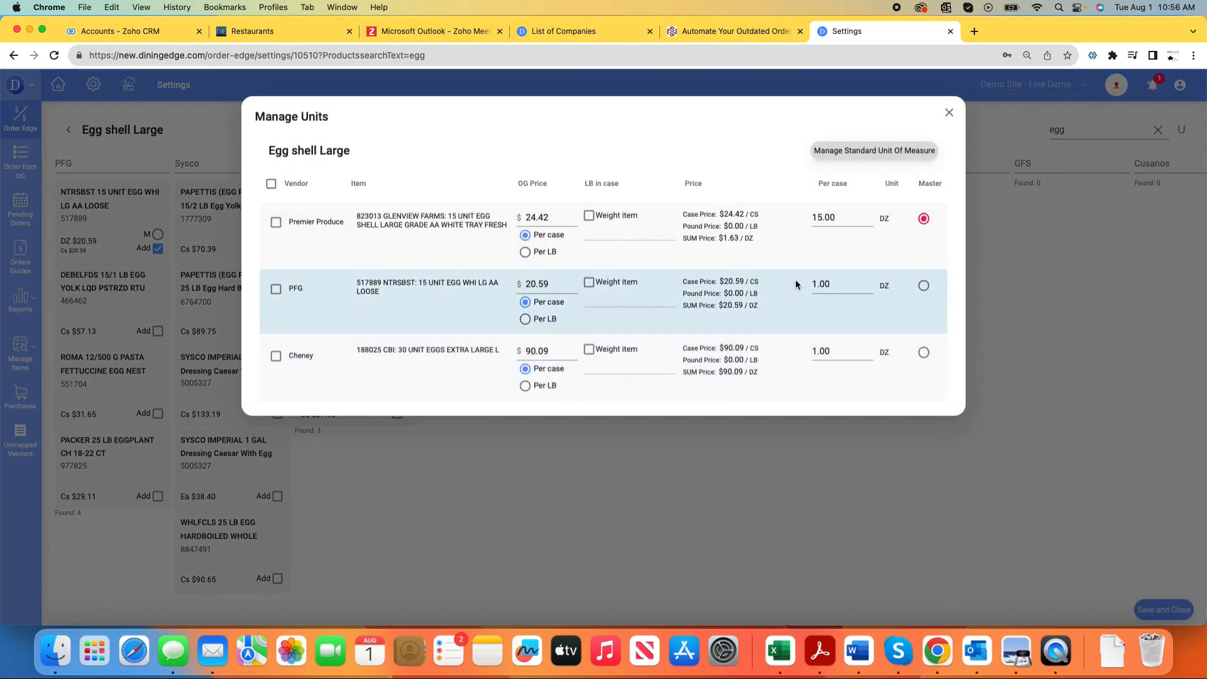
Set the per-case quantity for Egg shell Large to 15 DZ for PFG and 30 DZ for Cheney.
double_click(827, 288)
text(12)
key(BackSpace)
text(5)
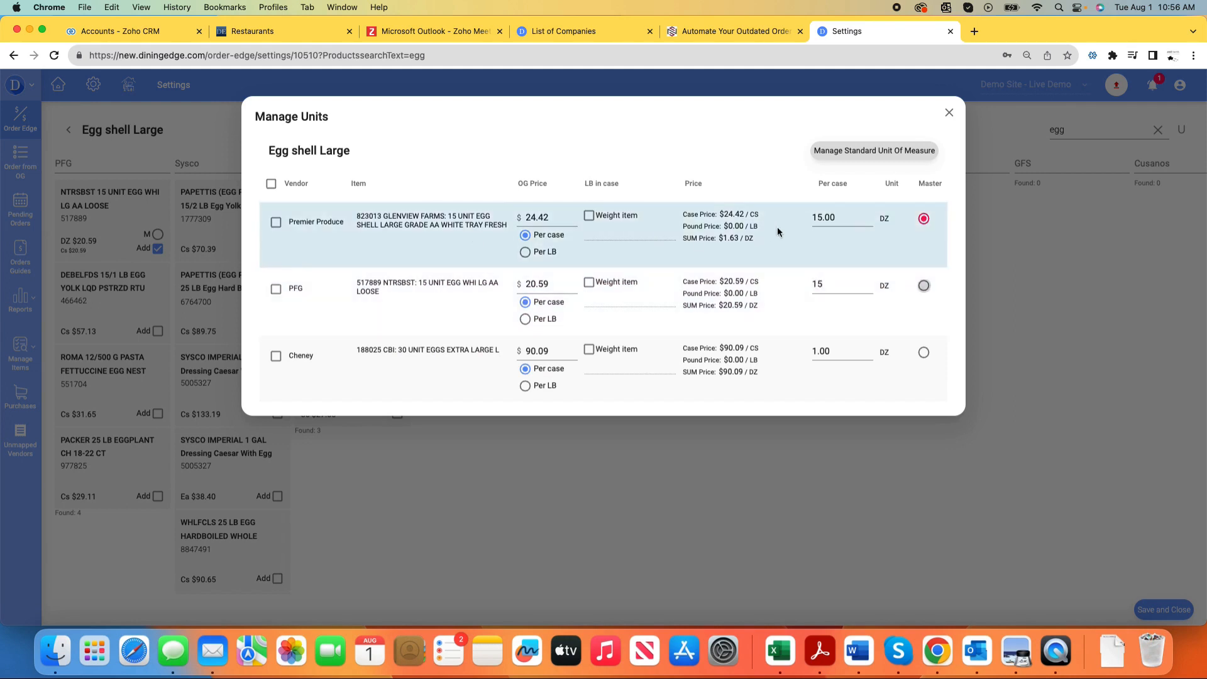
double_click(827, 352)
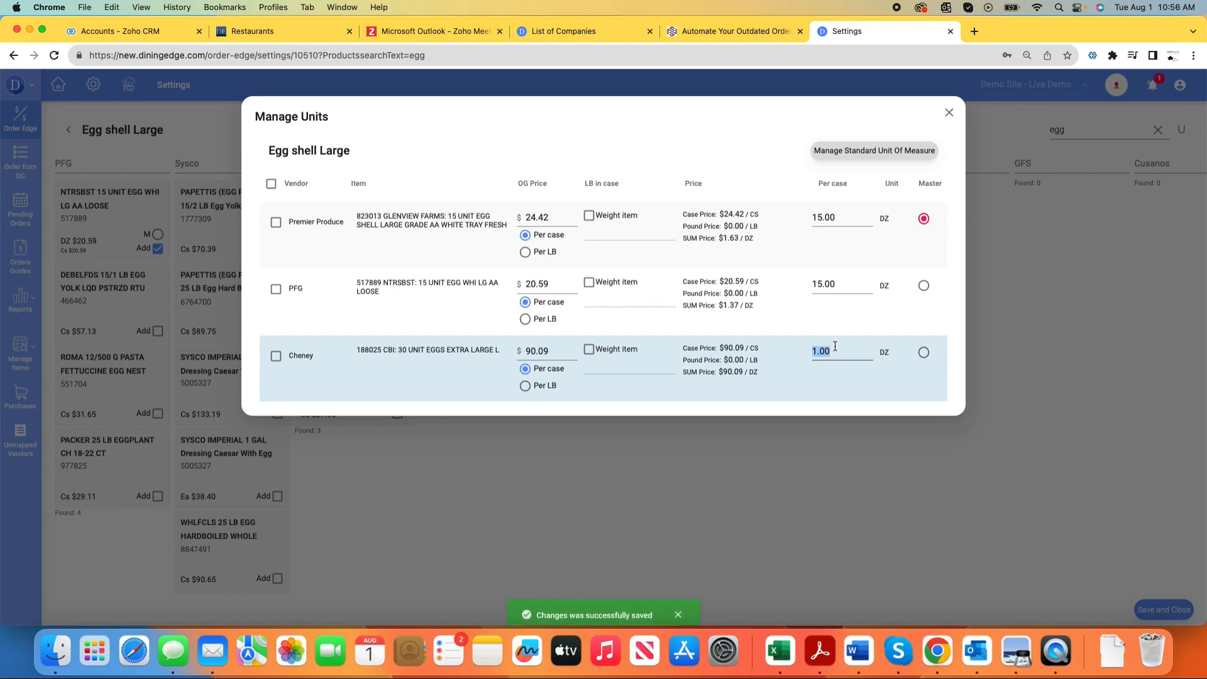
text(30)
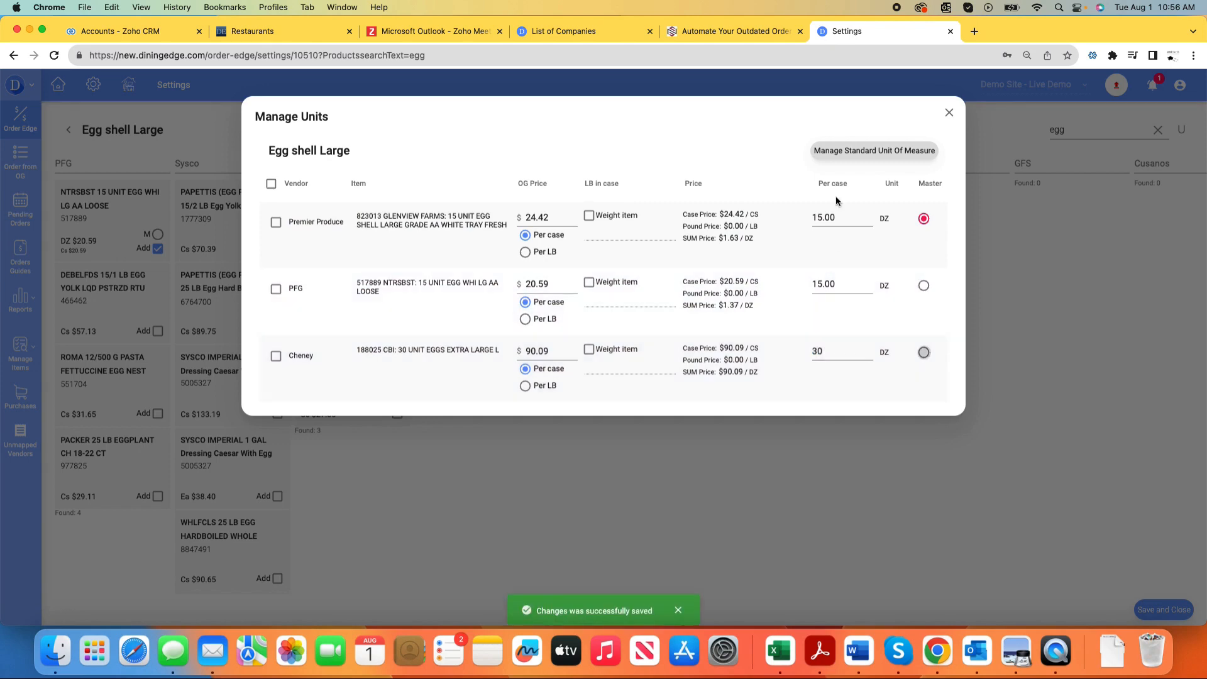
Review the standard unit of measure of Egg shell Large, cancel without changes, and close the unit management.
click(873, 153)
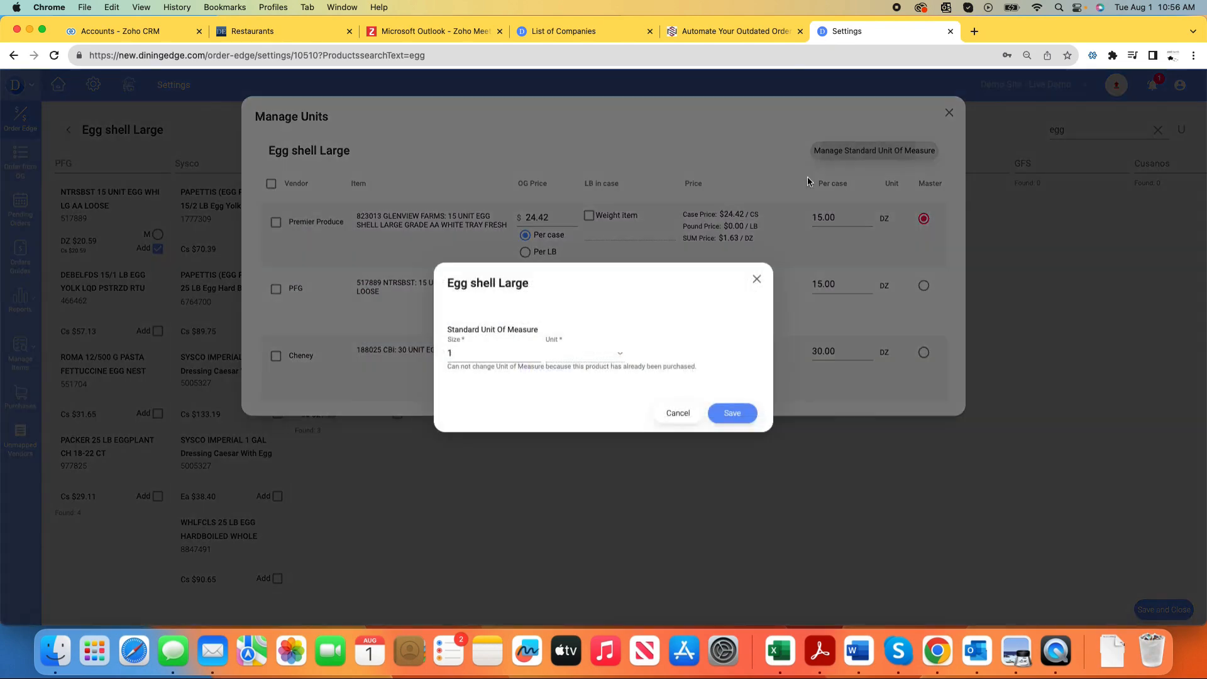
drag(445, 367, 747, 367)
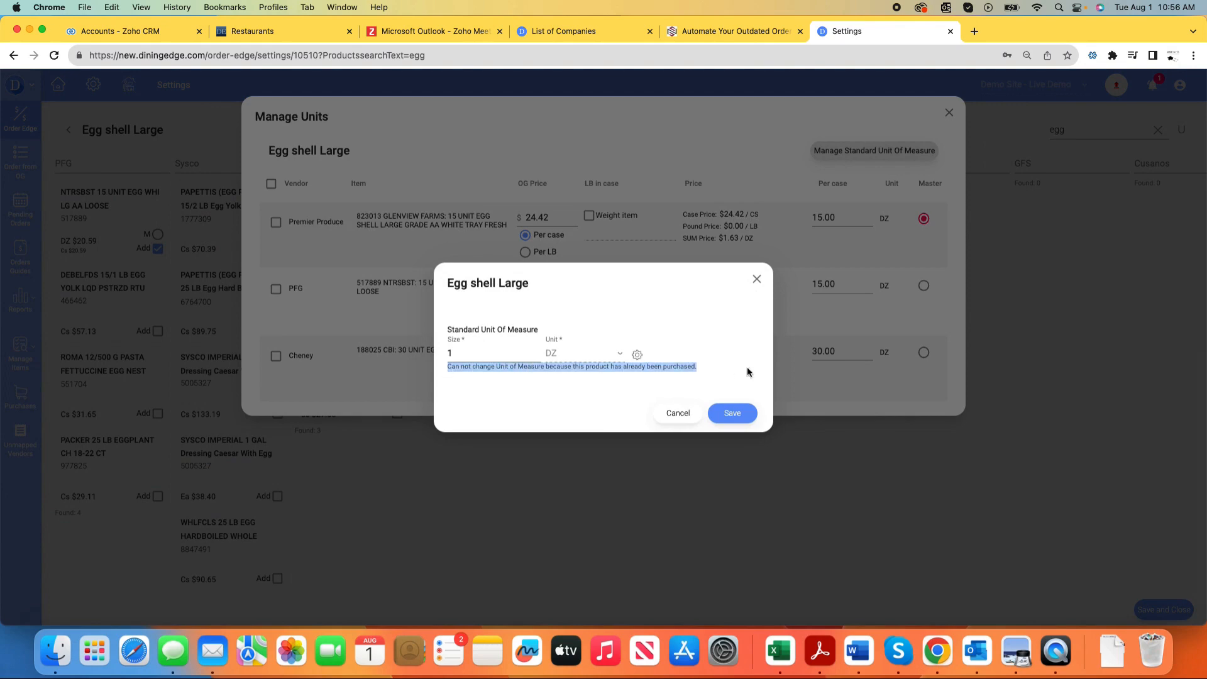
click(672, 413)
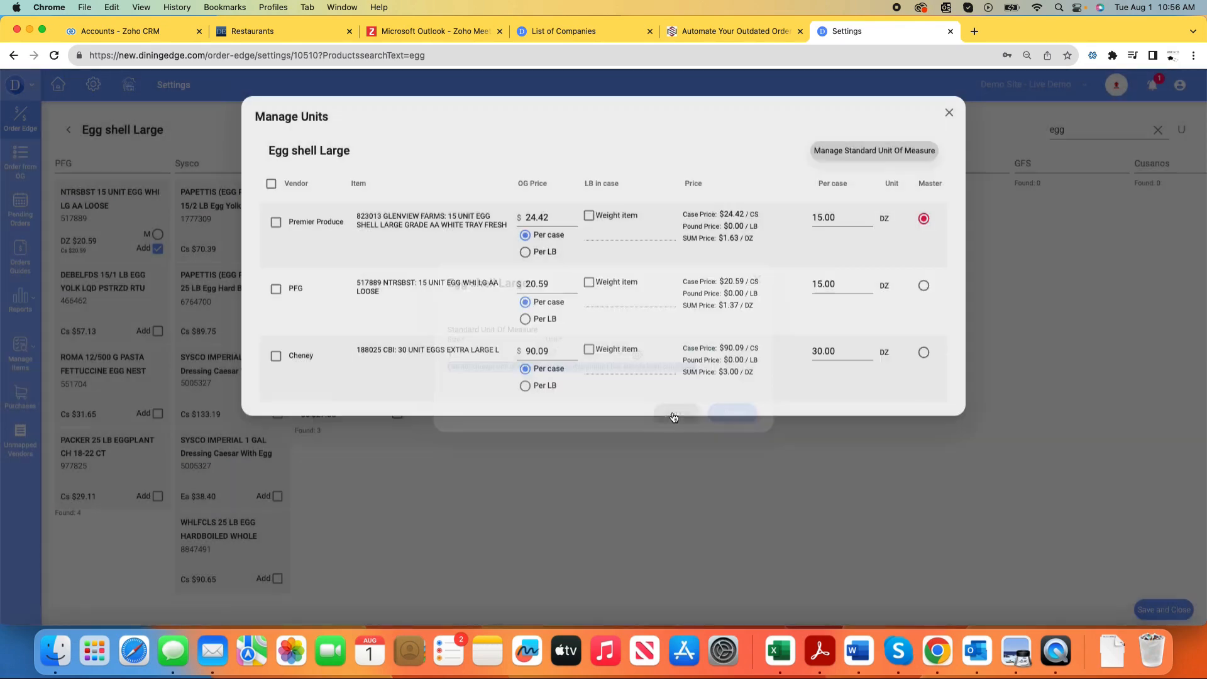
click(949, 112)
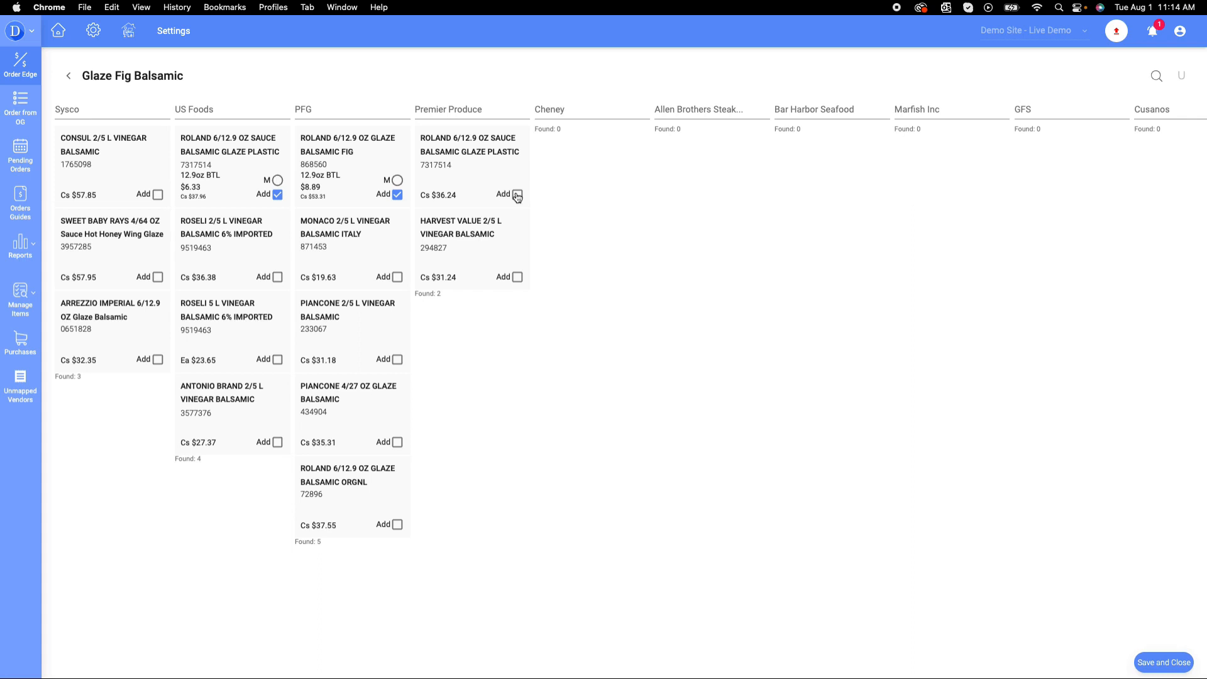
Add the Premier Produce item ROLAND 6/12.9 OZ SAUCE BALSAMIC GLAZE PLASTIC to Glaze Fig Balsamic, save, and close its unit management.
click(516, 194)
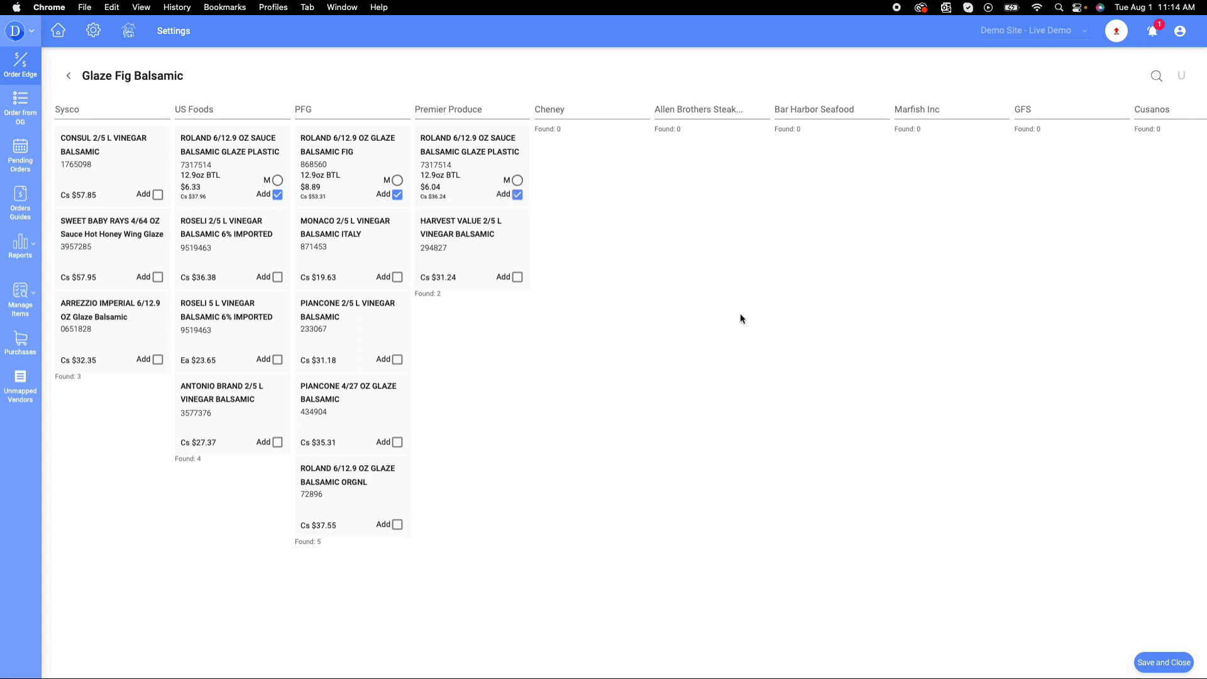
click(1159, 665)
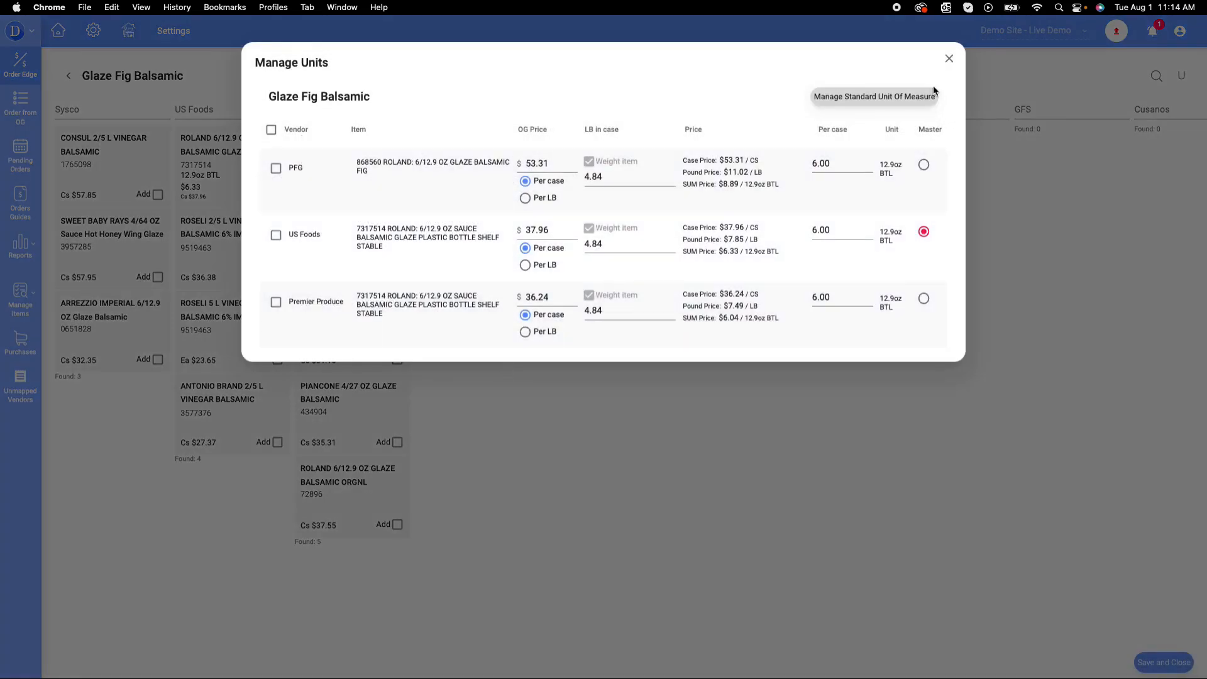
click(949, 59)
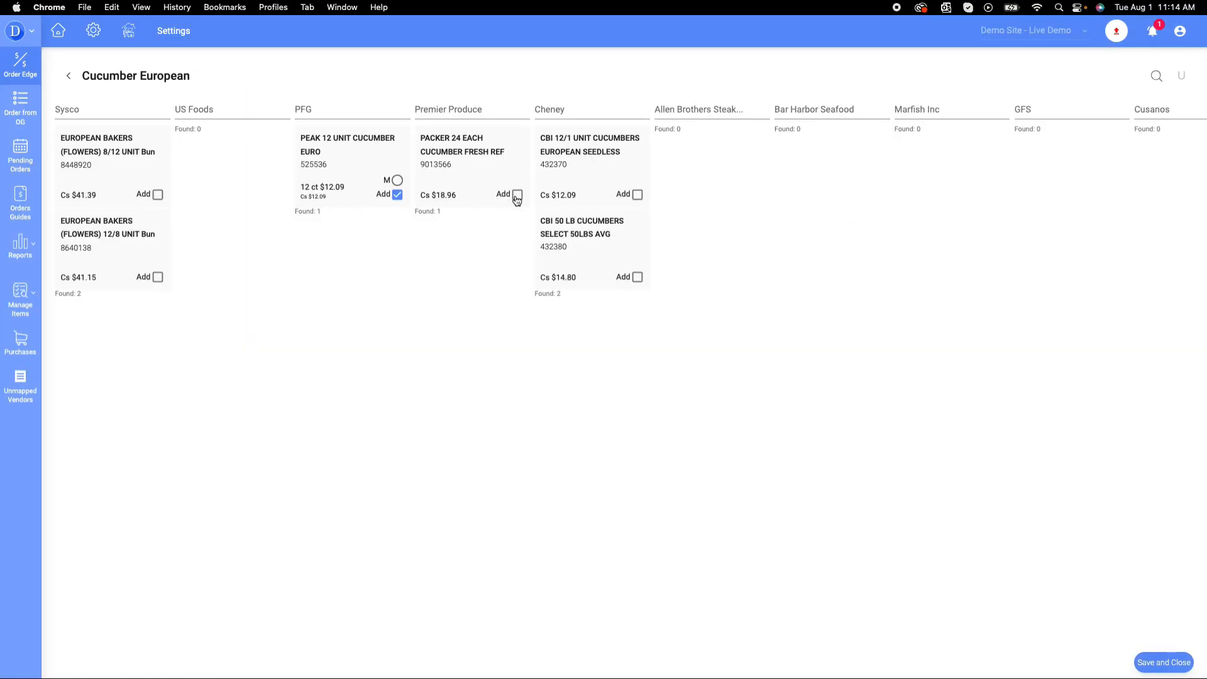
Add the Cheney item CBI 12/1 UNIT CUCUMBERS EUROPEAN SEEDLESS to Cucumber European, save, and close its unit management.
click(635, 193)
click(1149, 662)
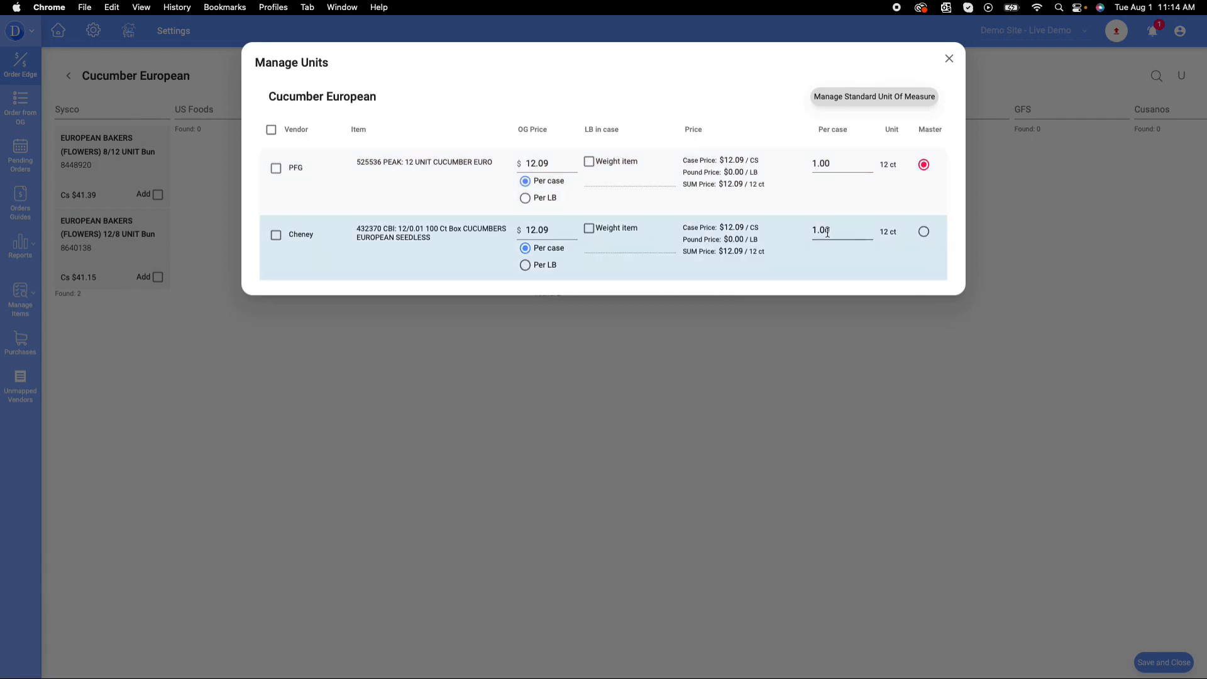
click(949, 59)
Delete the SYSCO CLASSIC comparable from Sysco and the DAILYS PREMIUM MEATS comparable from US Foods for the Bacon product.
click(398, 365)
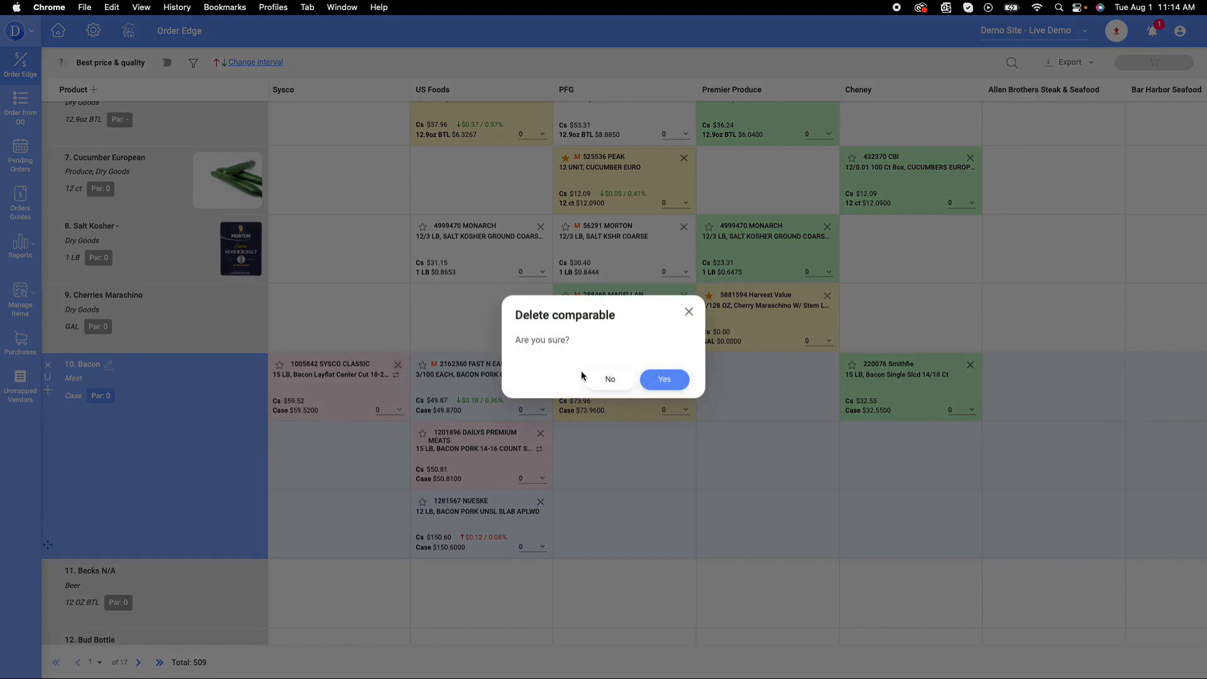
click(665, 379)
click(541, 434)
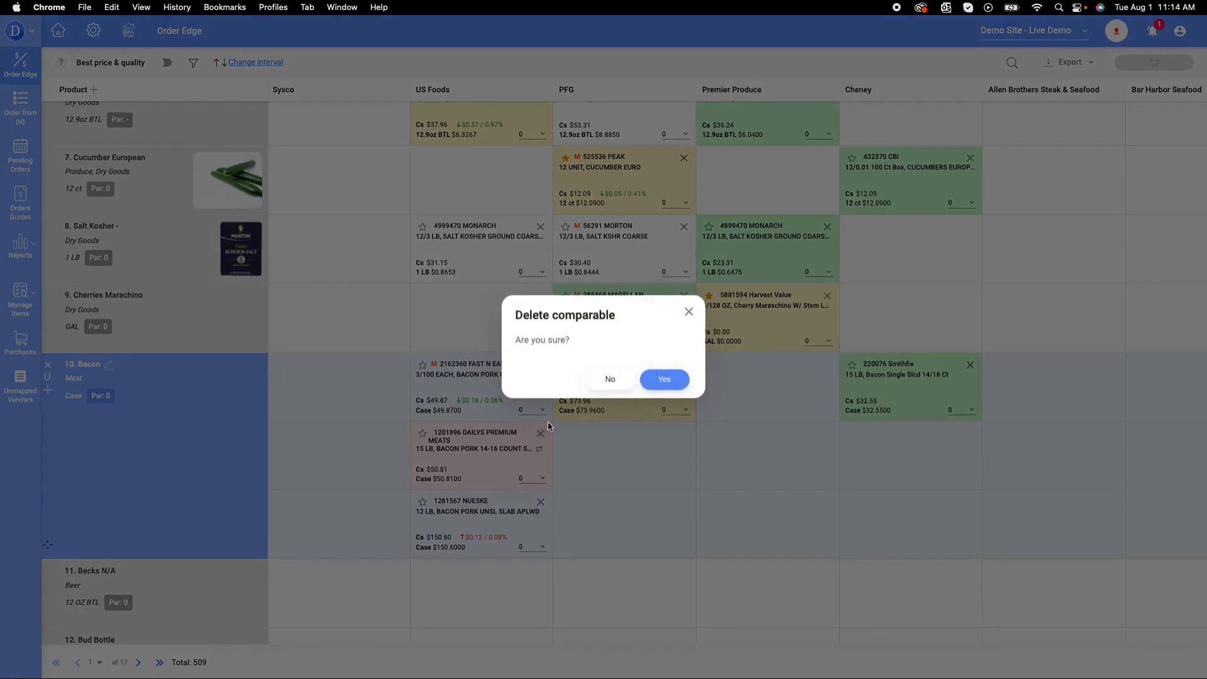
click(664, 378)
scroll(440, 434, down, 1)
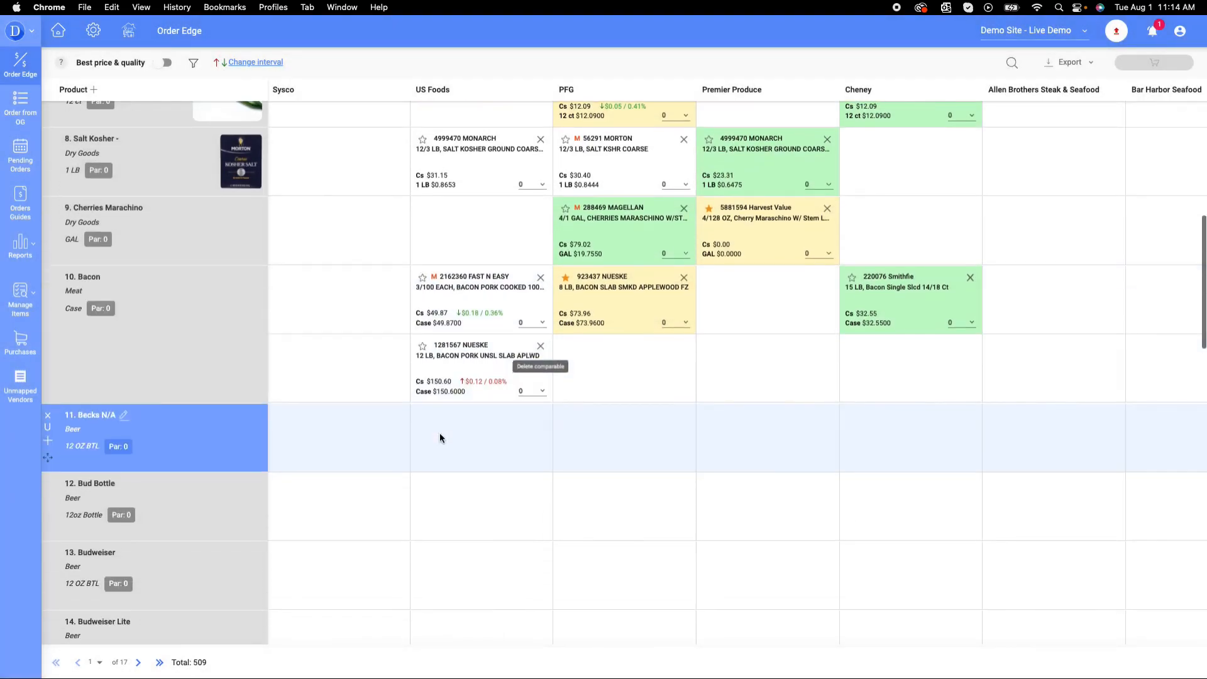
scroll(440, 434, up, 7)
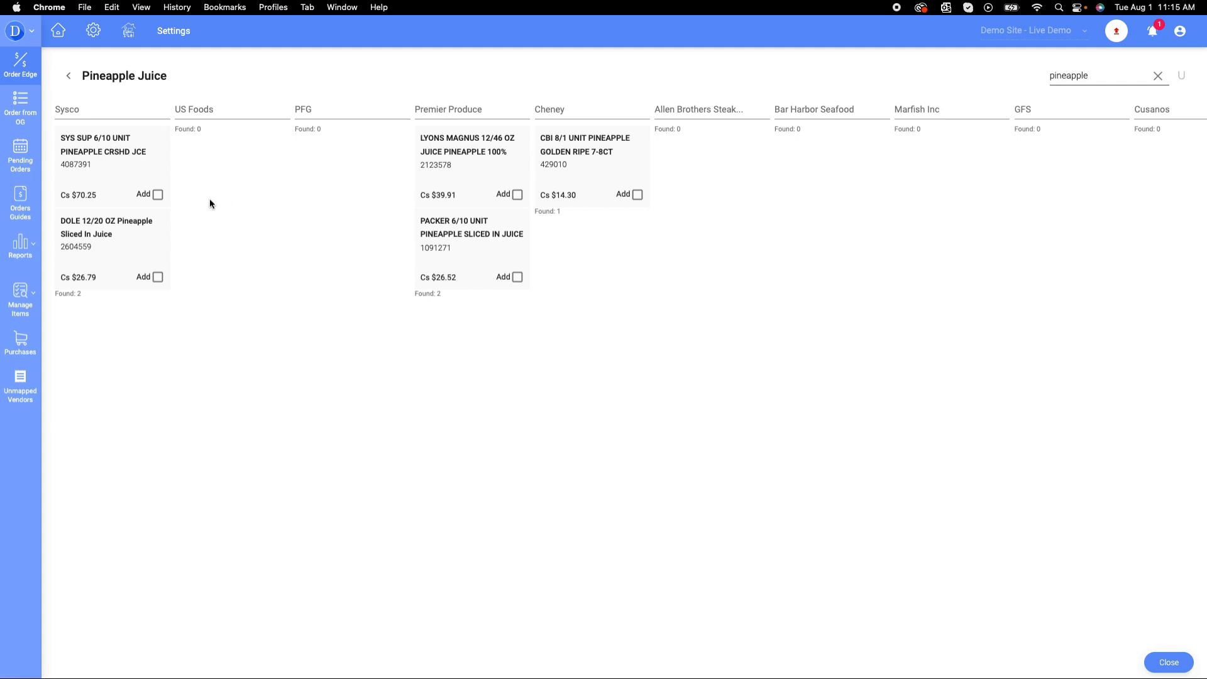
Add the Premier Produce item LYONS MAGNUS 12/46 OZ to Pineapple Juice, save, and open its standard unit size for editing.
click(516, 195)
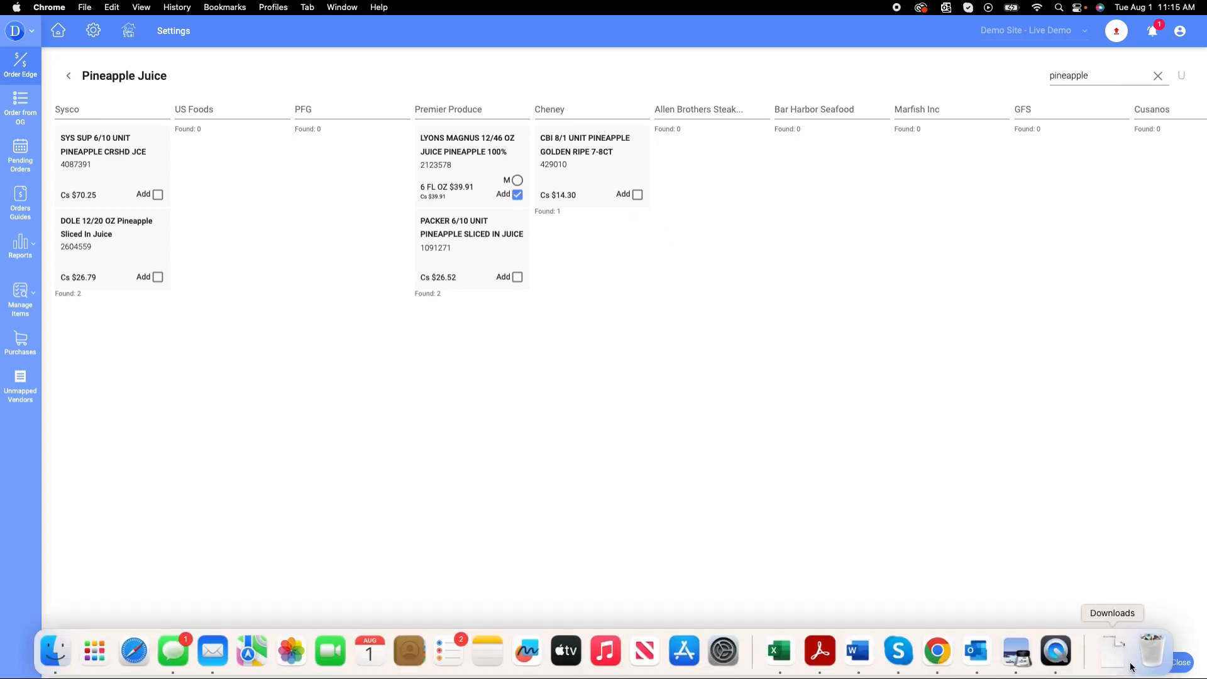
click(1158, 663)
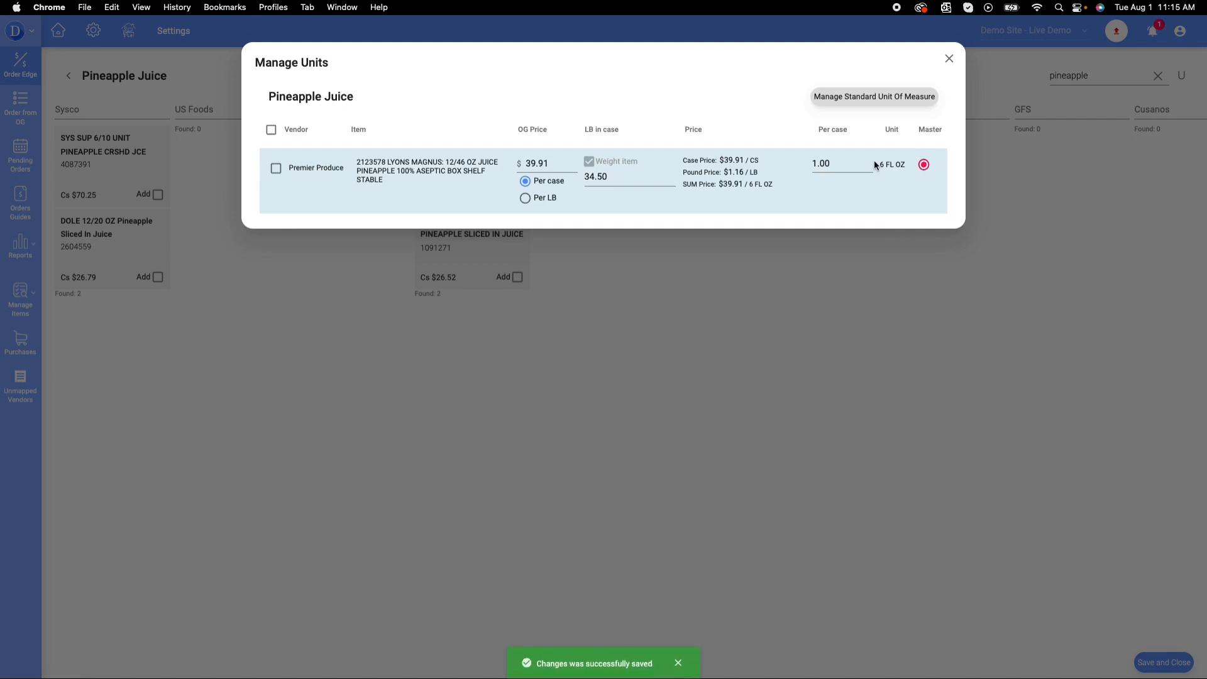
click(880, 97)
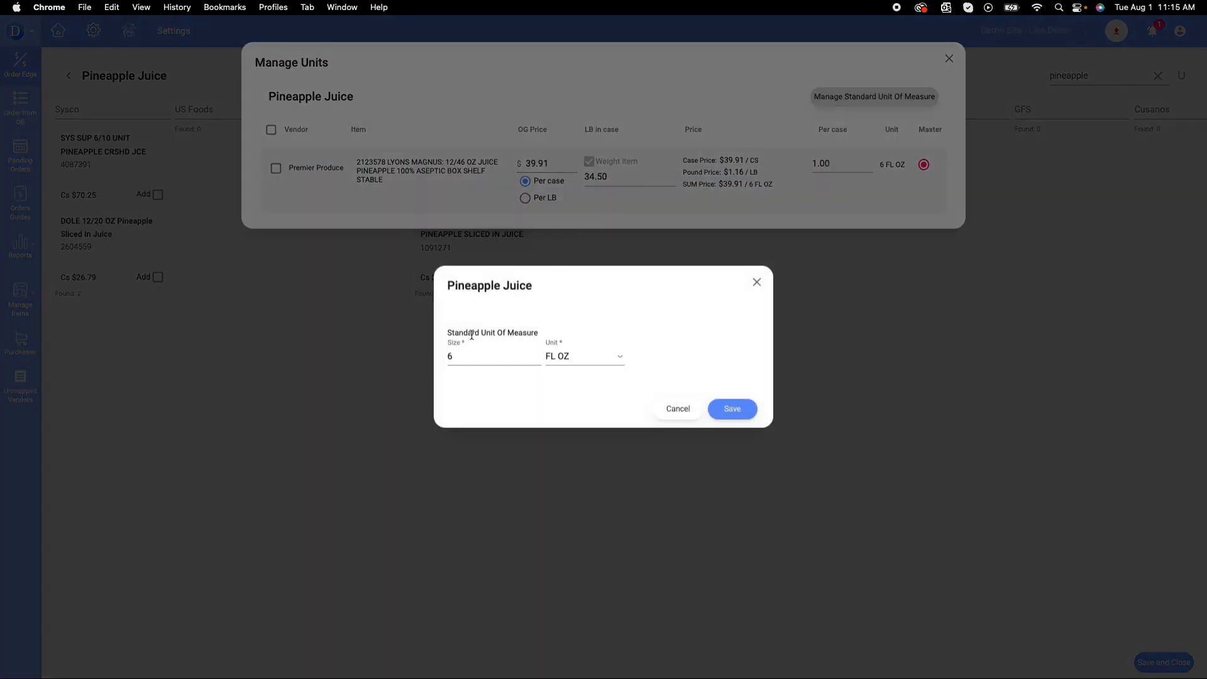
click(465, 356)
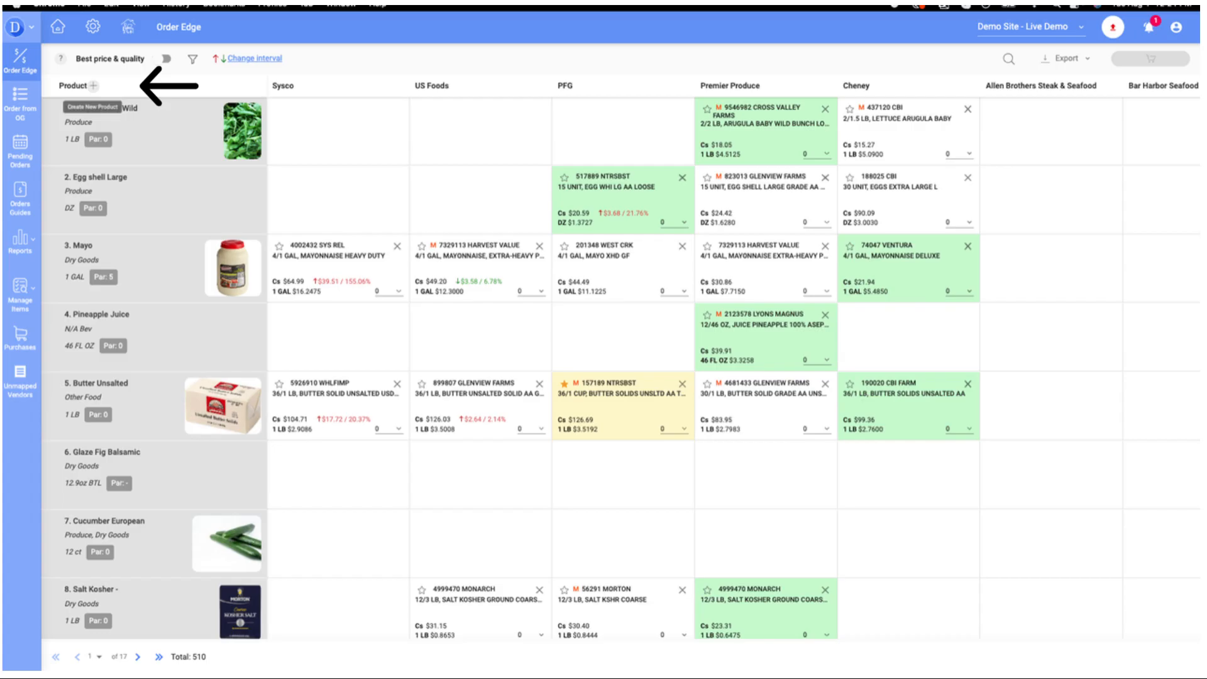
Create a product named Bacon Flat with primary category Meat, storage Feeezer and a standard unit of 1 LB.
click(93, 85)
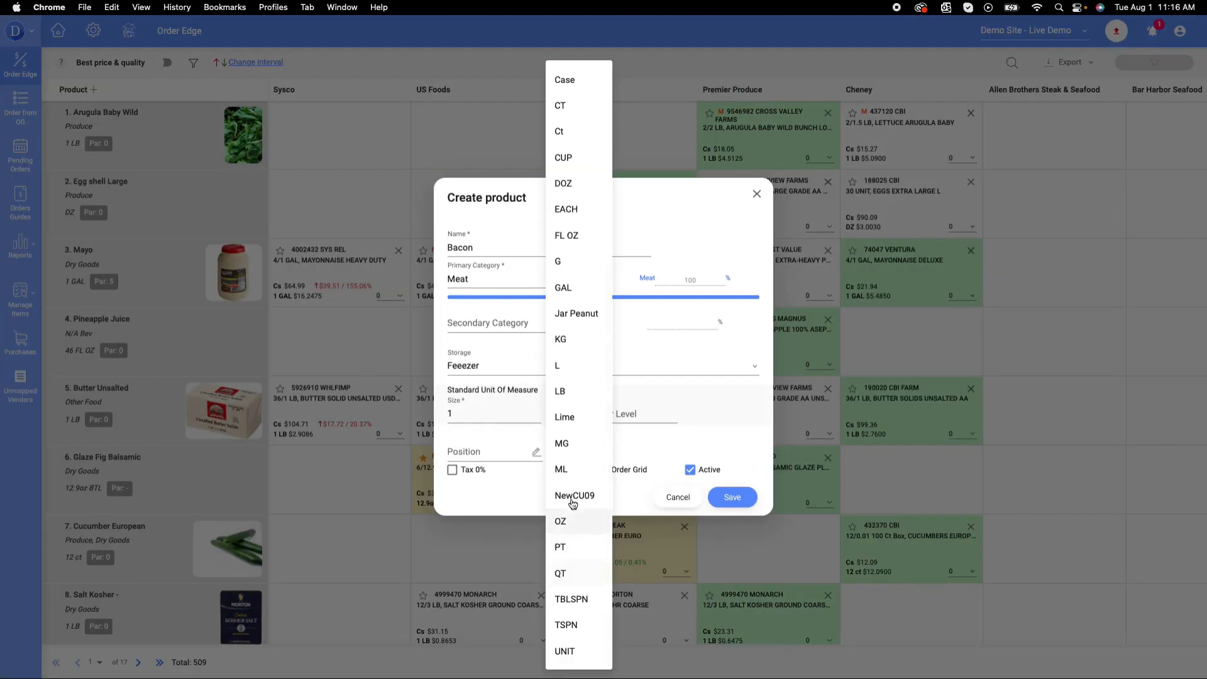
click(574, 379)
click(732, 497)
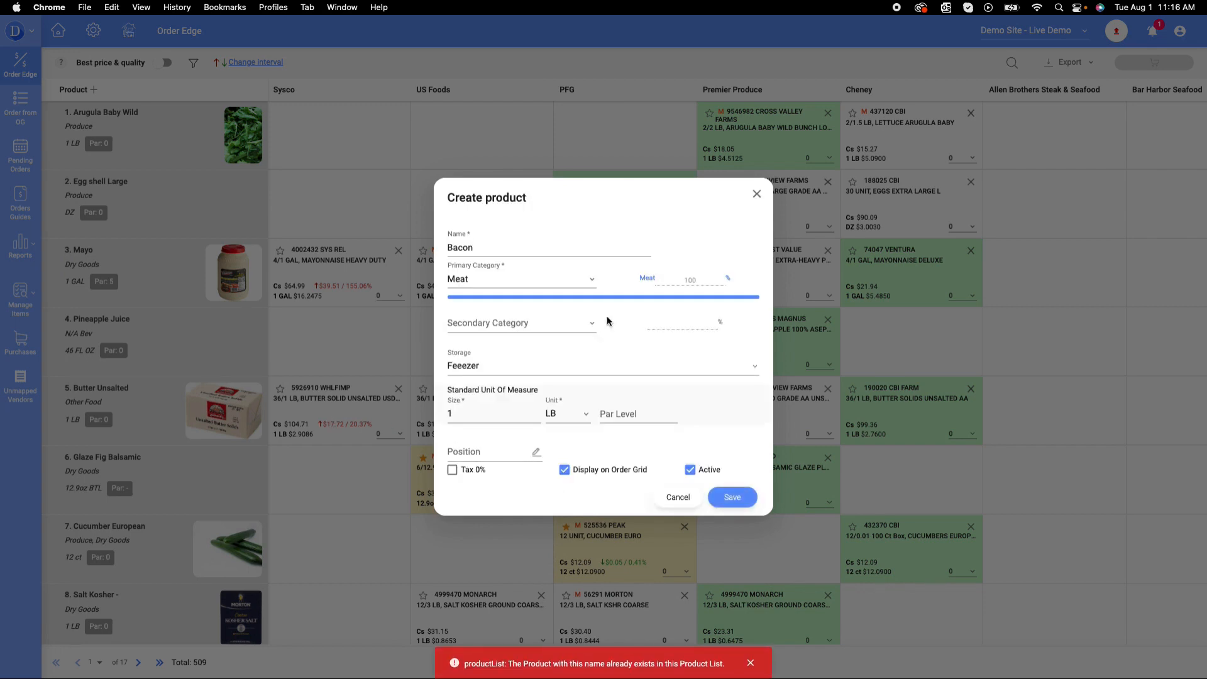
click(522, 247)
text(Flat)
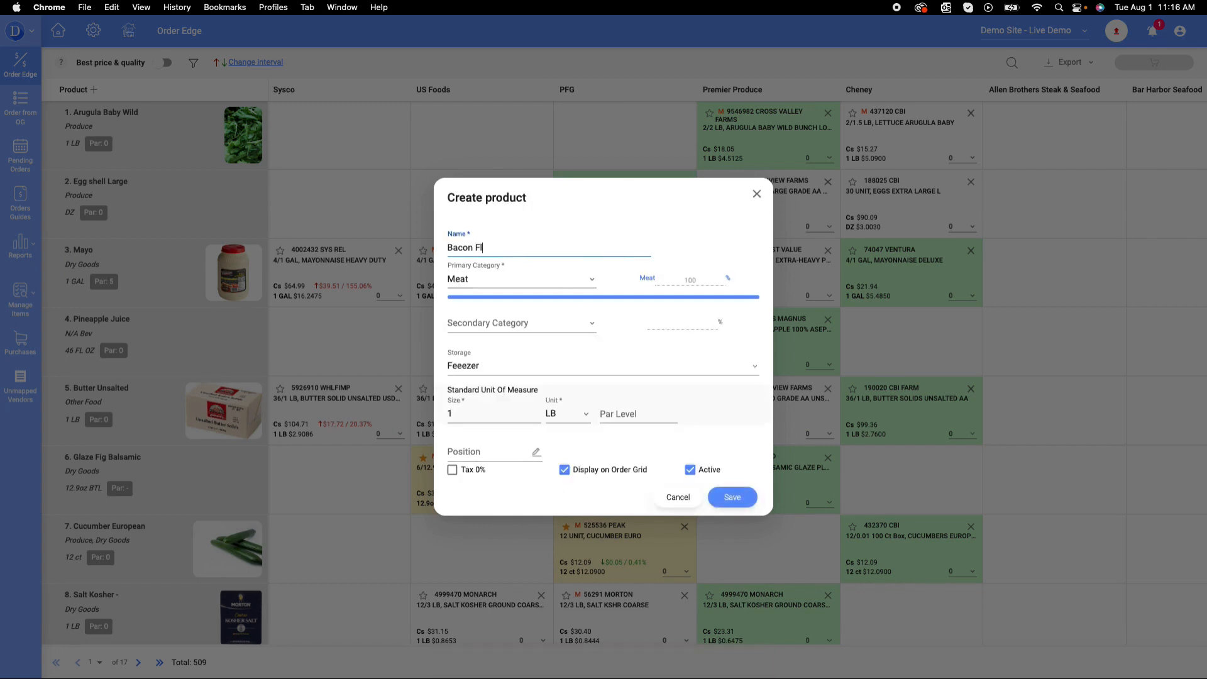
click(732, 499)
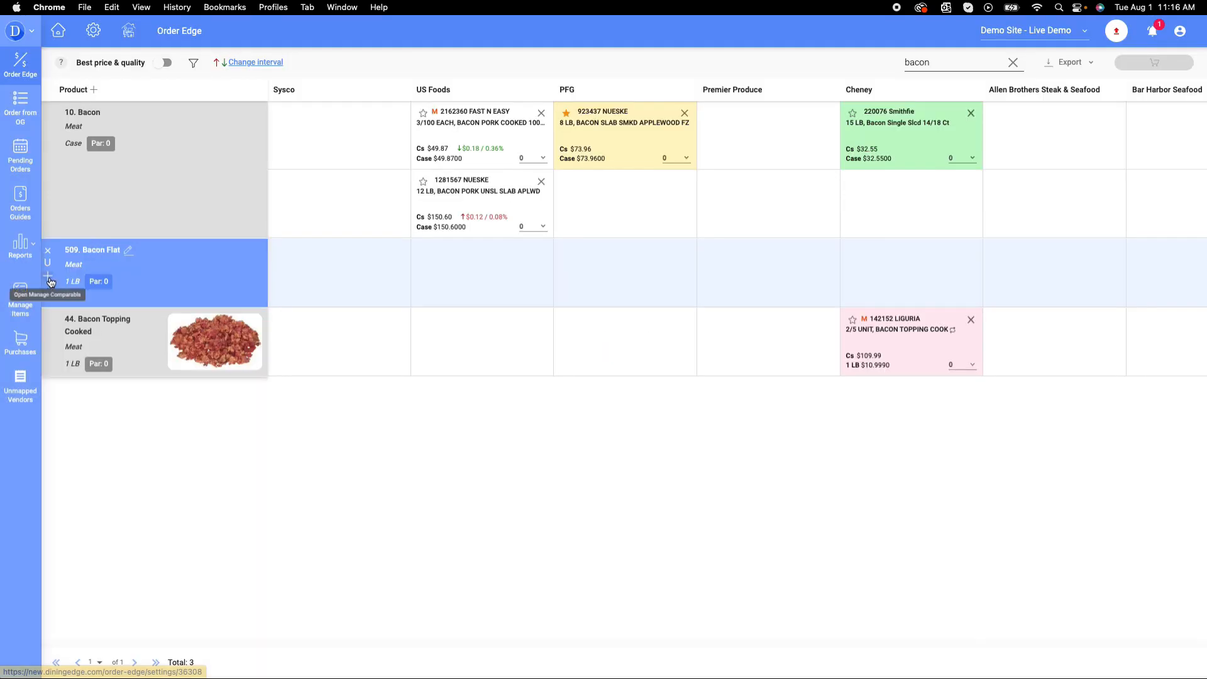
Open the comparables of Bacon Flat and add PFG's NUESKE 8 LB and Cheney's Smithfie 15 LB bacon items, overwriting their existing product links.
click(50, 278)
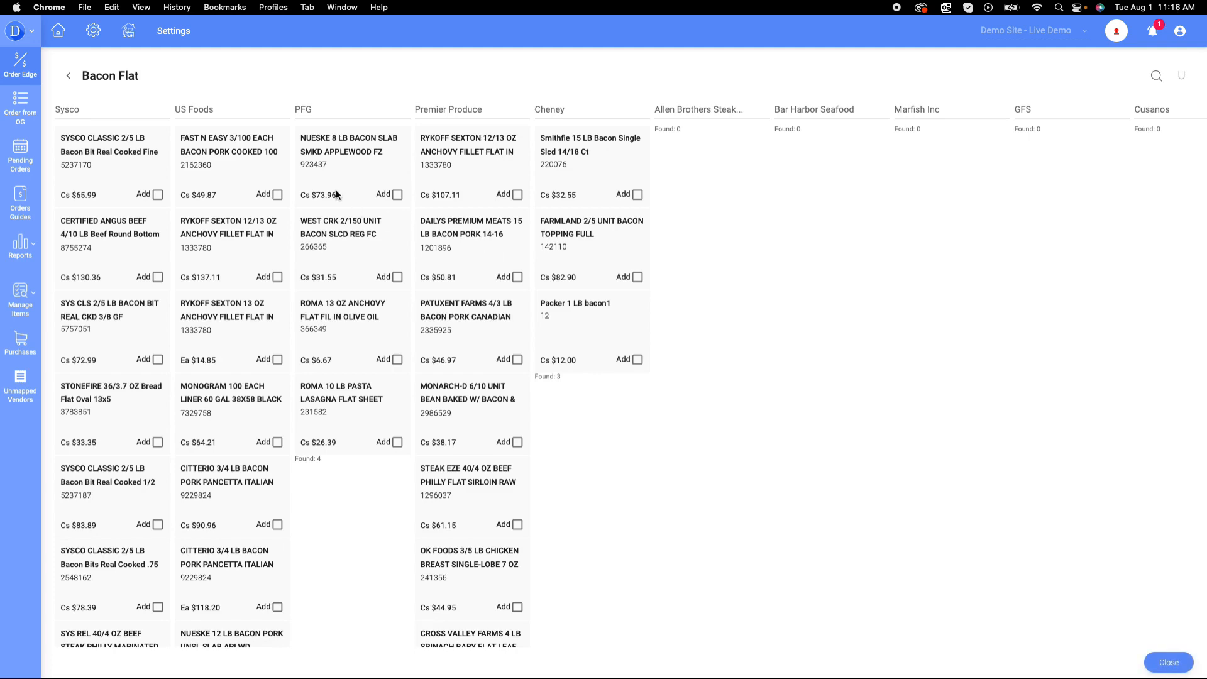
click(397, 195)
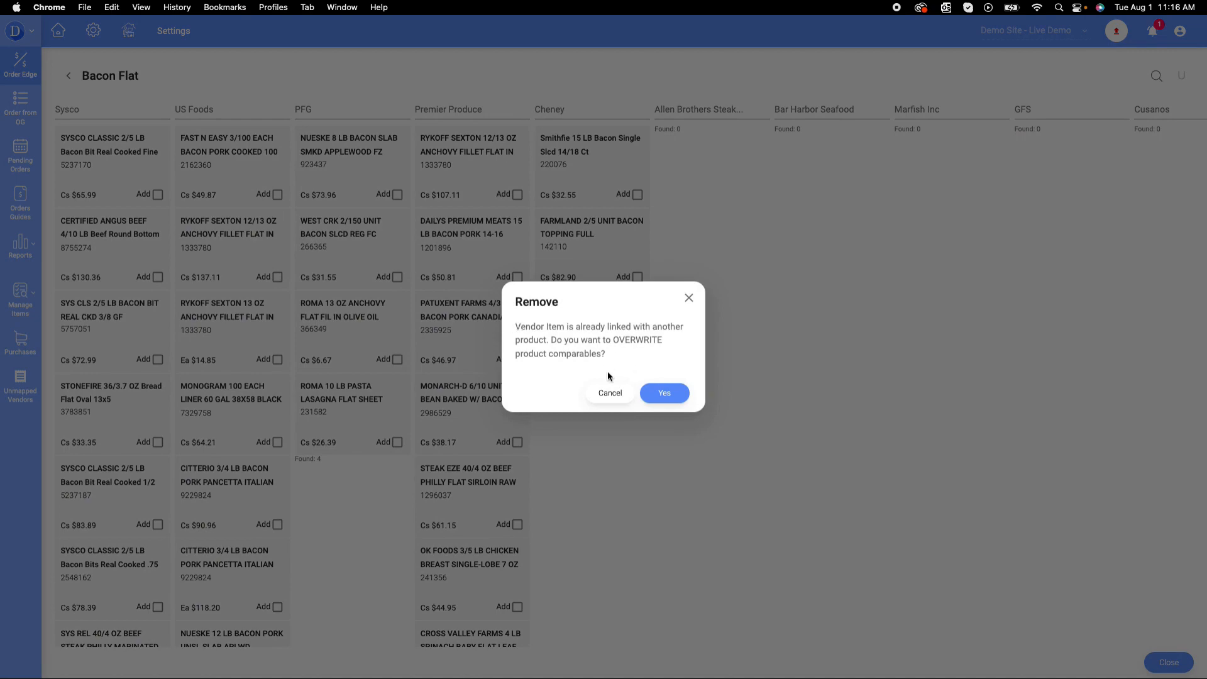
drag(607, 356, 515, 317)
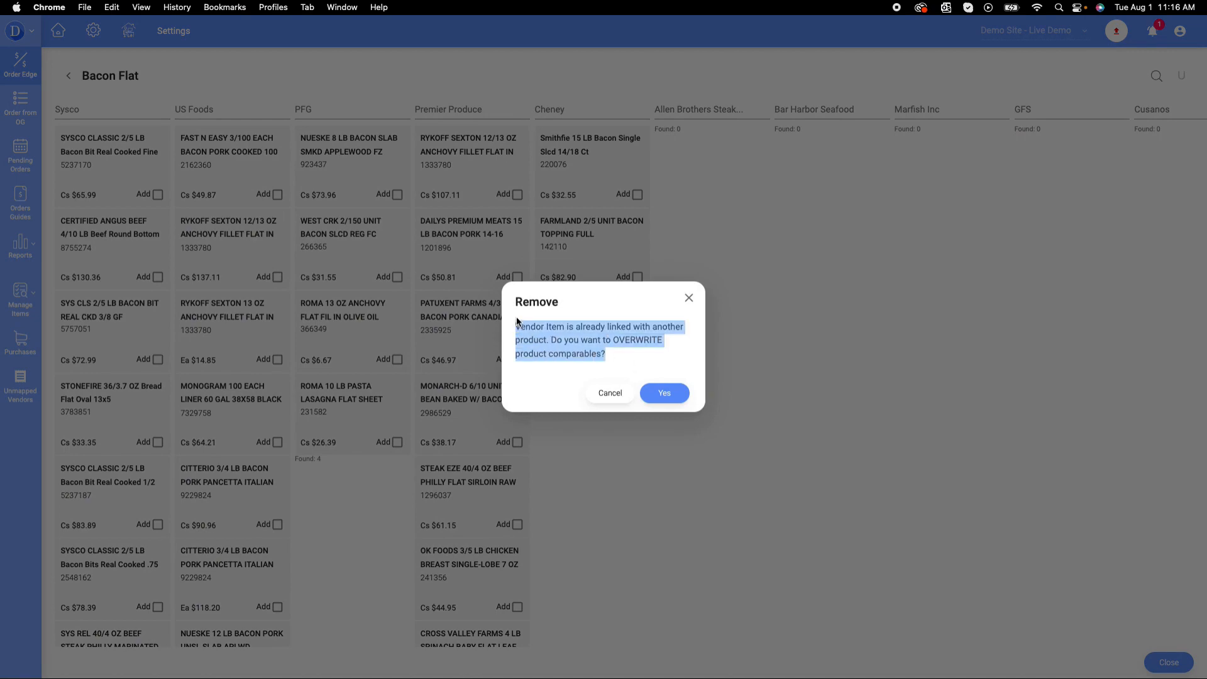
click(665, 393)
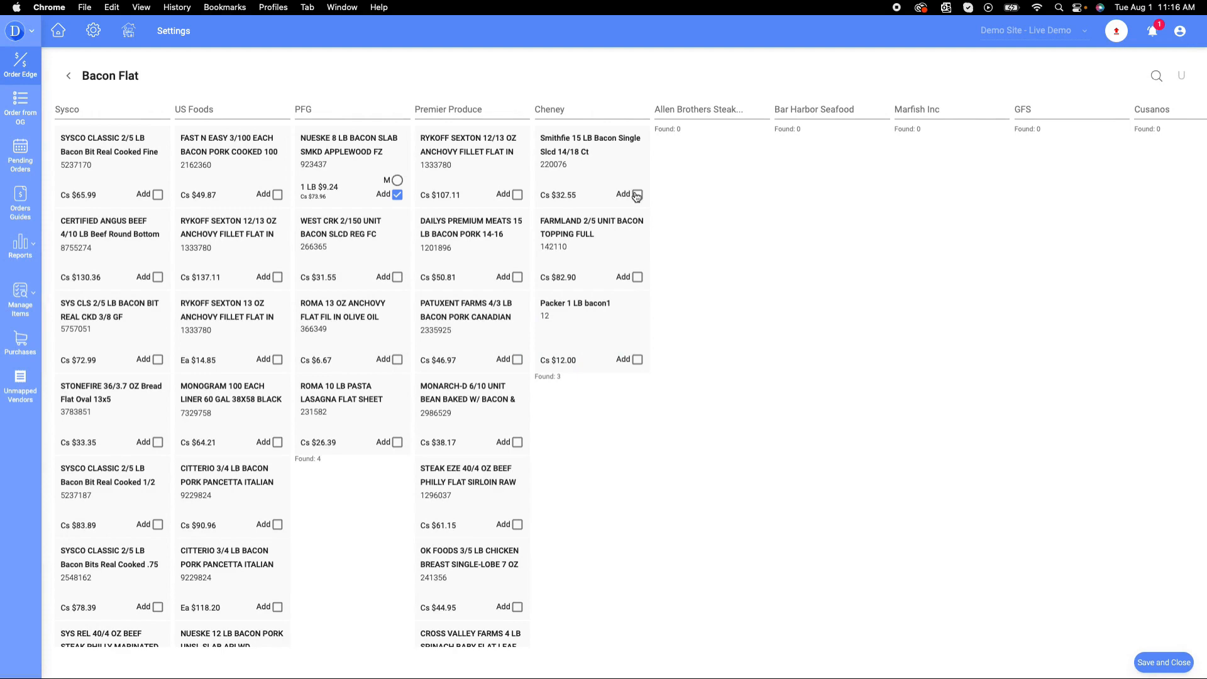
click(637, 195)
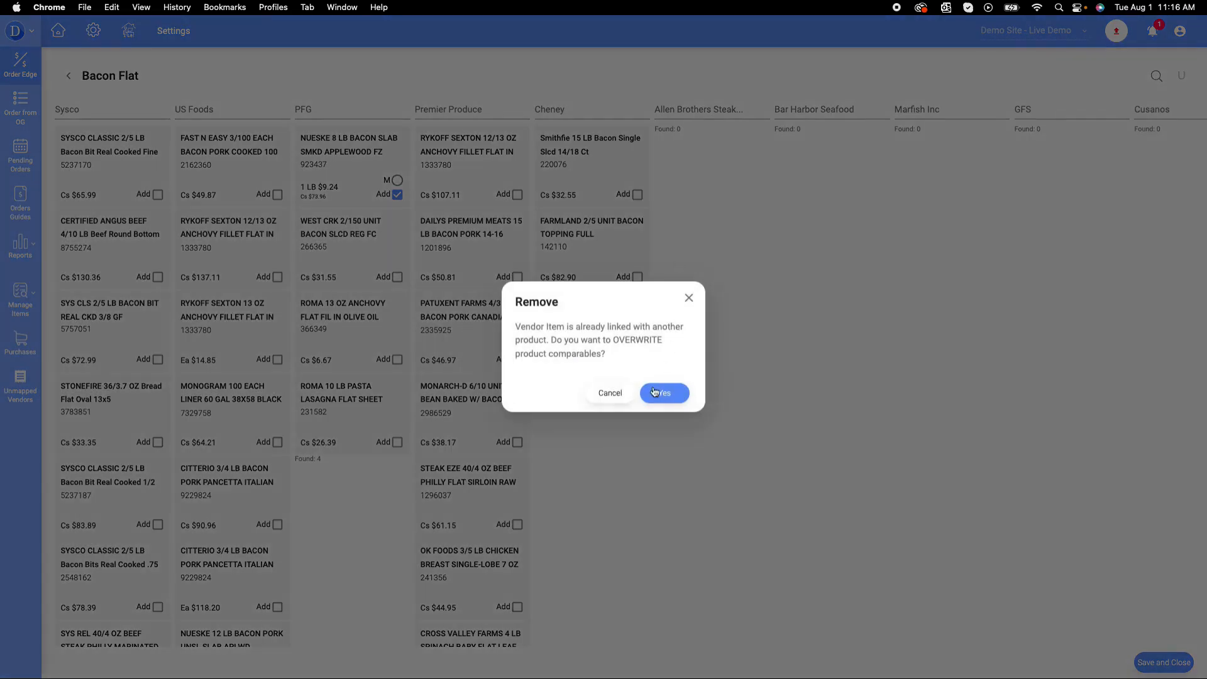
click(674, 398)
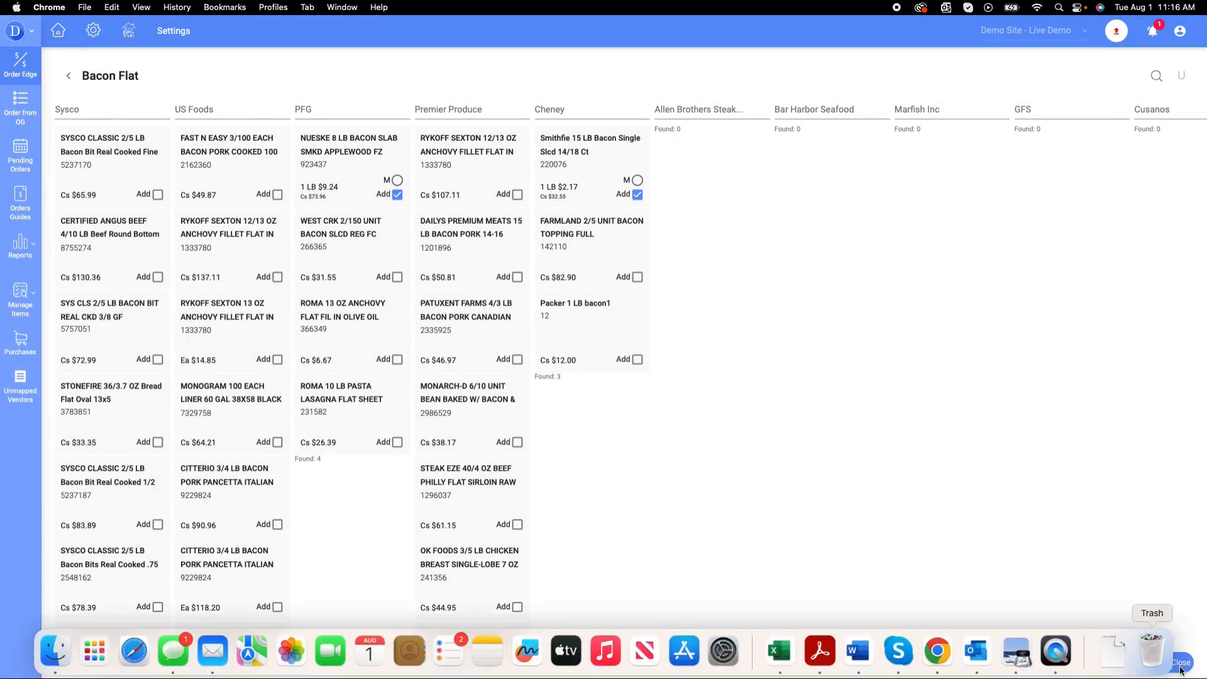